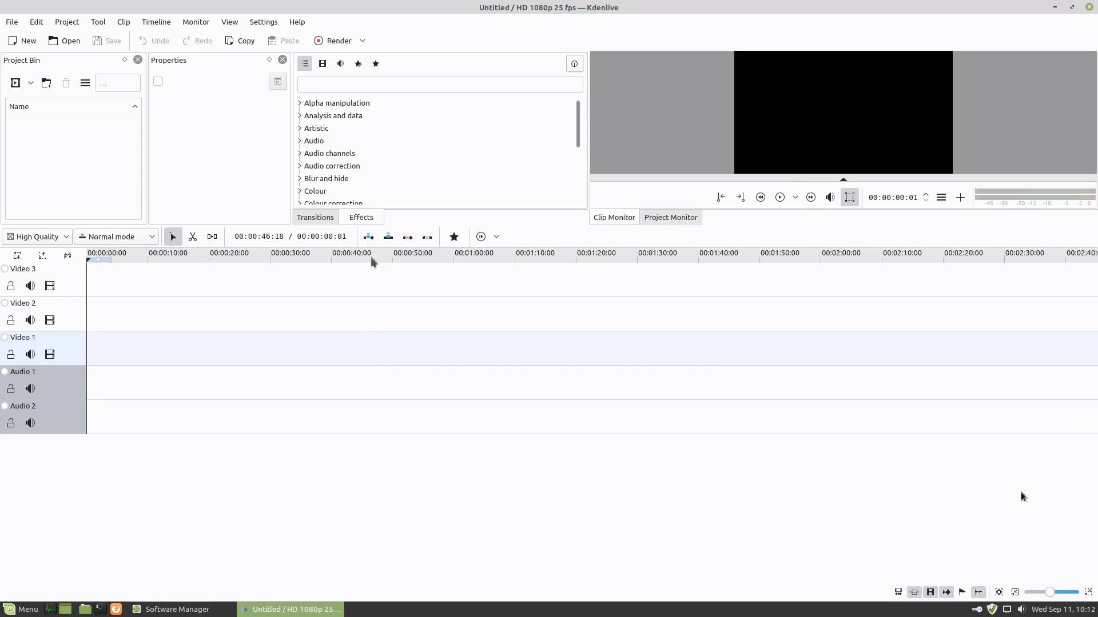
- Switch Kdenlive to the Breeze Dark theme and move the Video 2 clip to about 00:00:10
{"action": "left_click", "coordinate": [264, 22]}
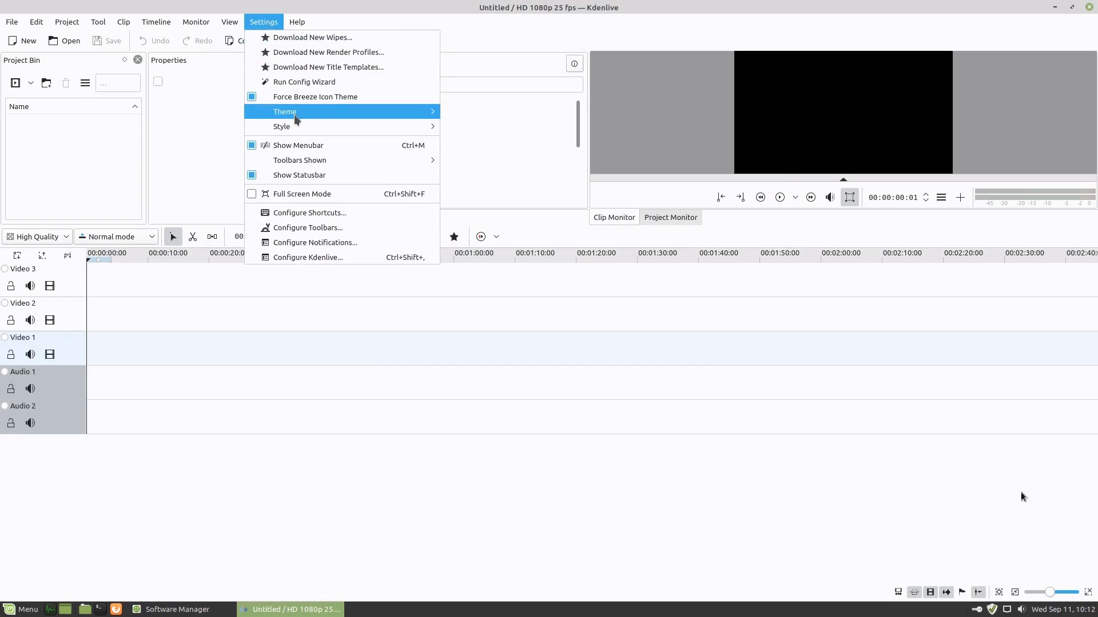
{"action": "mouse_move", "coordinate": [296, 118]}
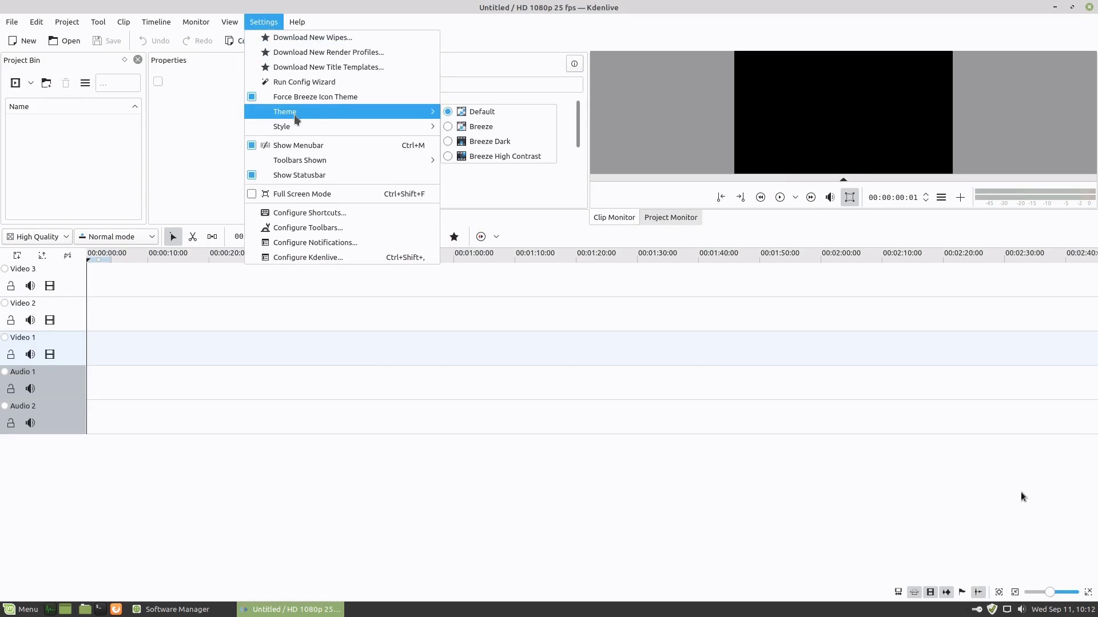
{"action": "left_click", "coordinate": [516, 141]}
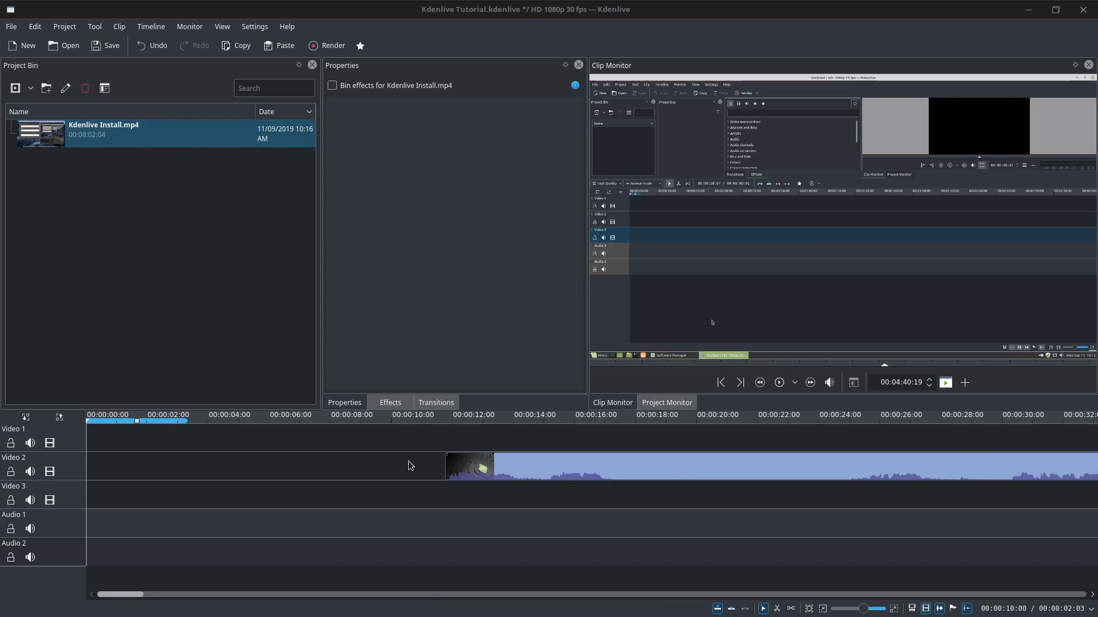
{"action": "left_click_drag", "start_coordinate": [665, 469], "coordinate": [621, 462]}
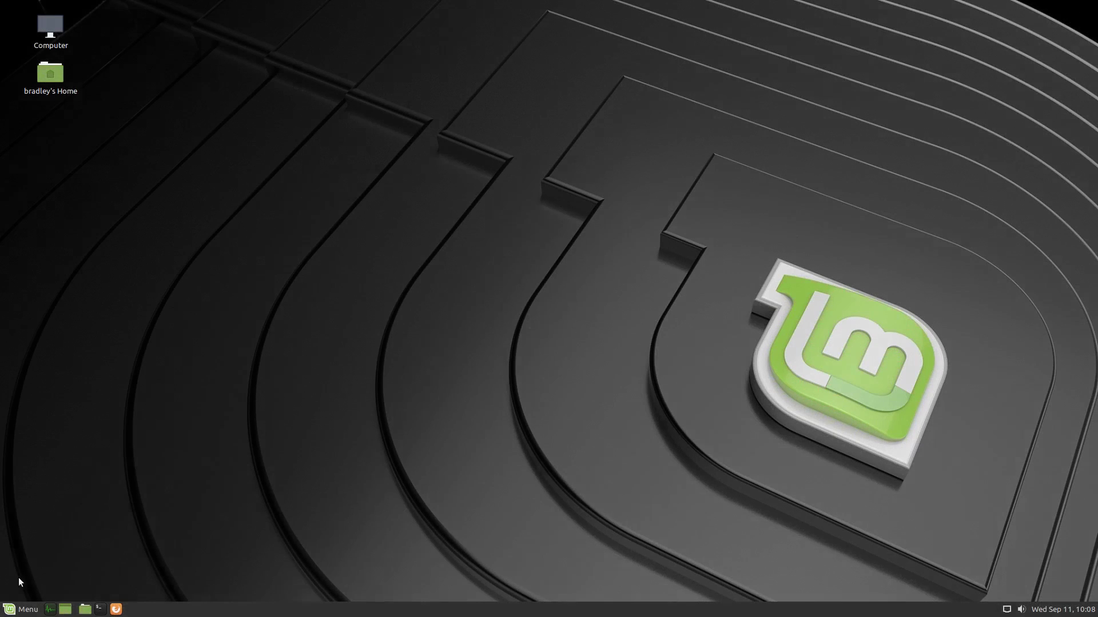
- Find Kdenlive in Software Manager and install it with its required packages, authorising with the account password
{"action": "left_click", "coordinate": [23, 610]}
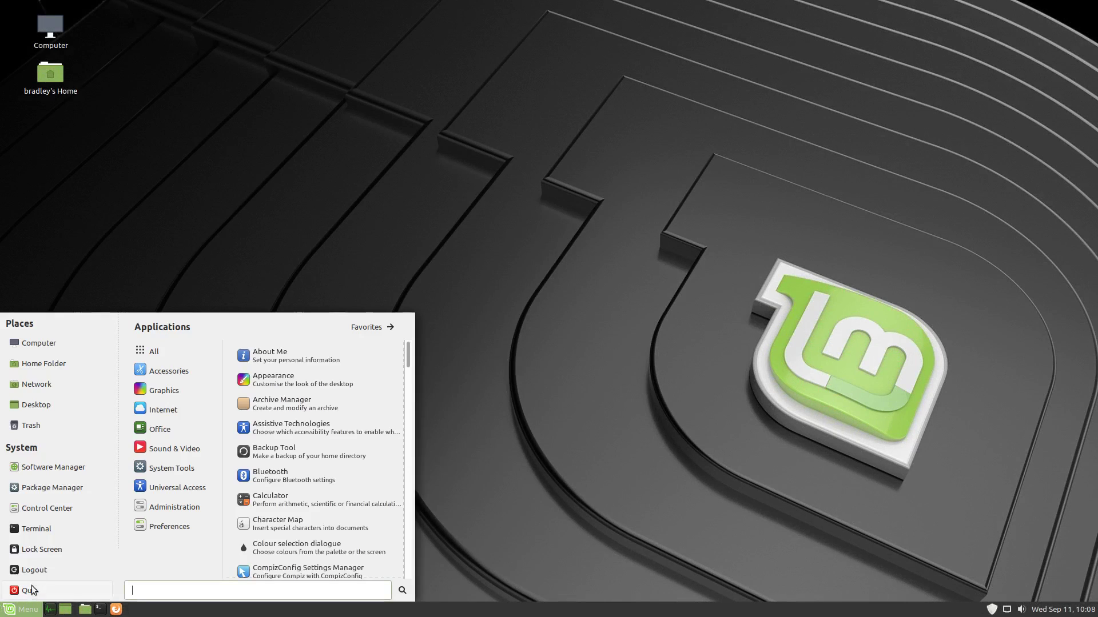
{"action": "left_click", "coordinate": [81, 467]}
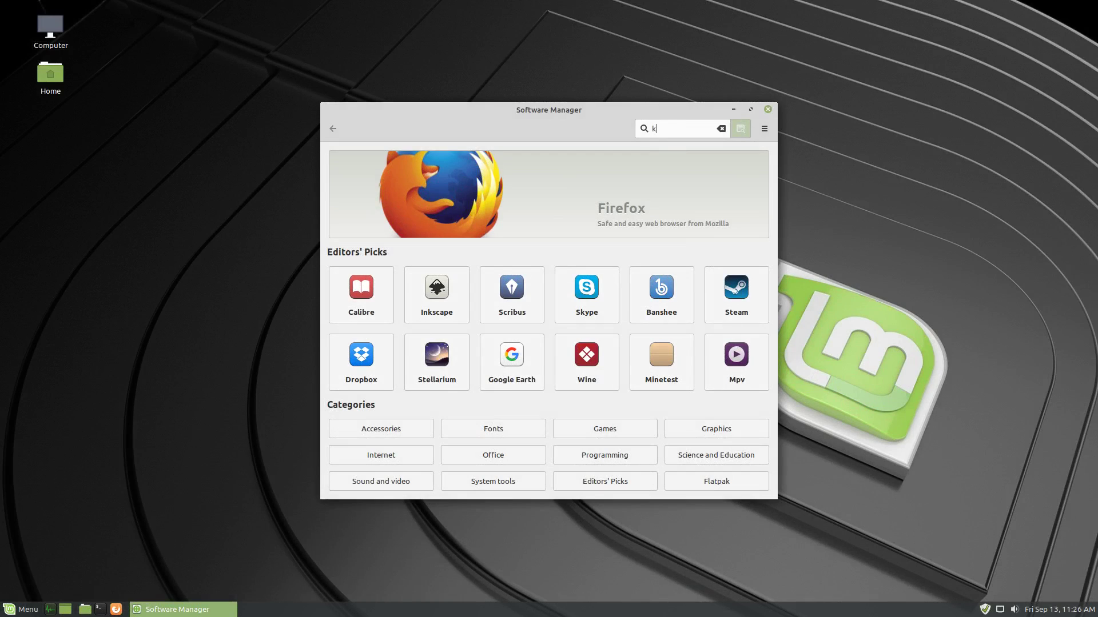
{"action": "type", "text": "enlive"}
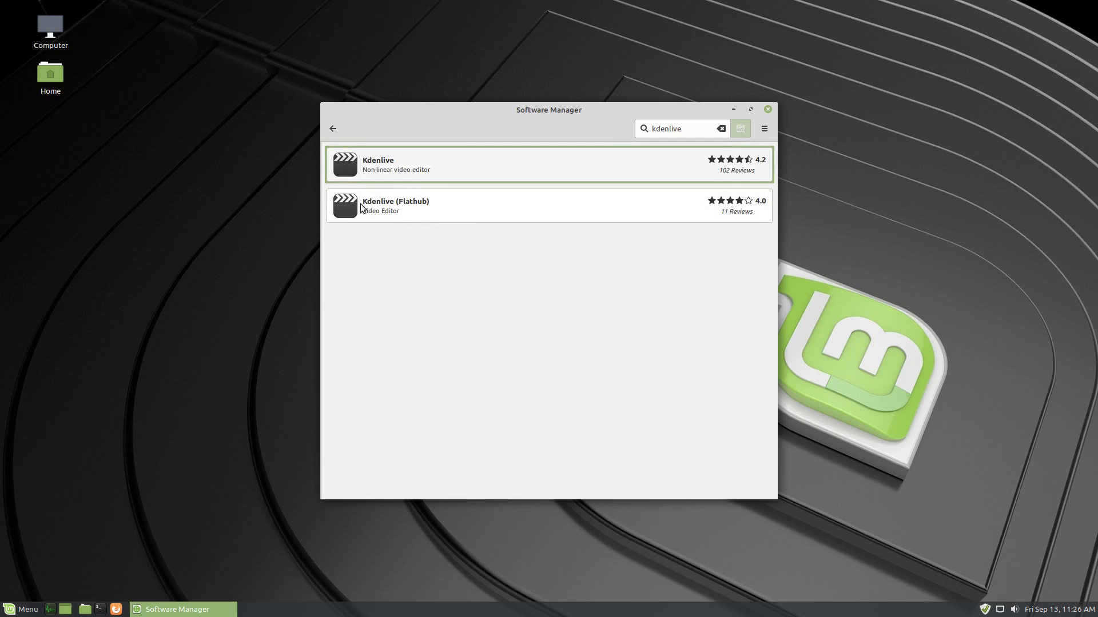
{"action": "left_click", "coordinate": [446, 164]}
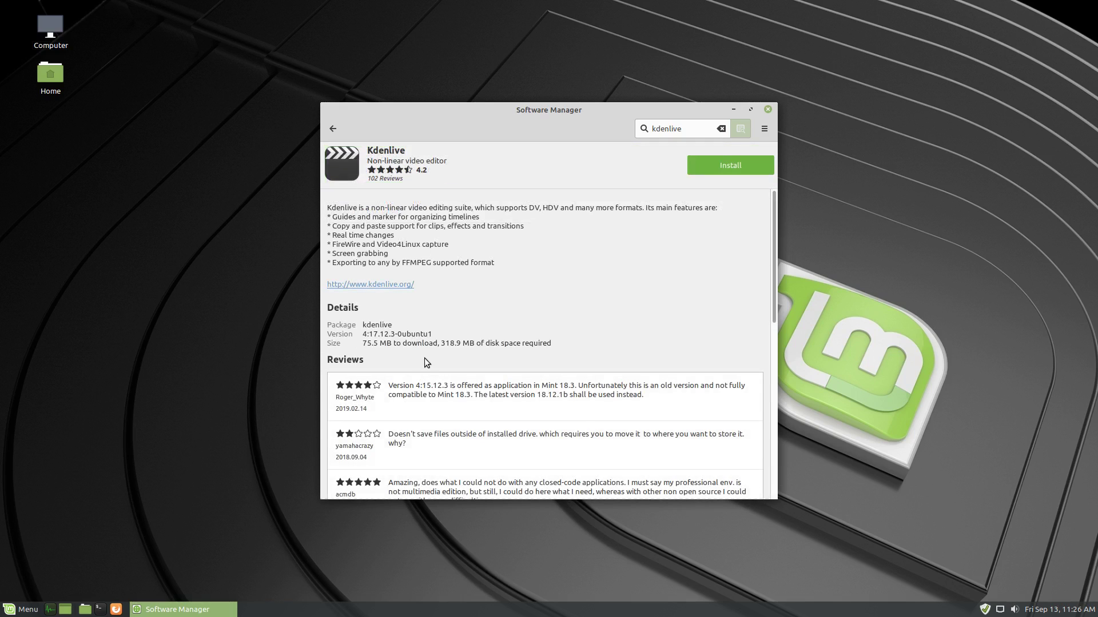
{"action": "left_click", "coordinate": [743, 162]}
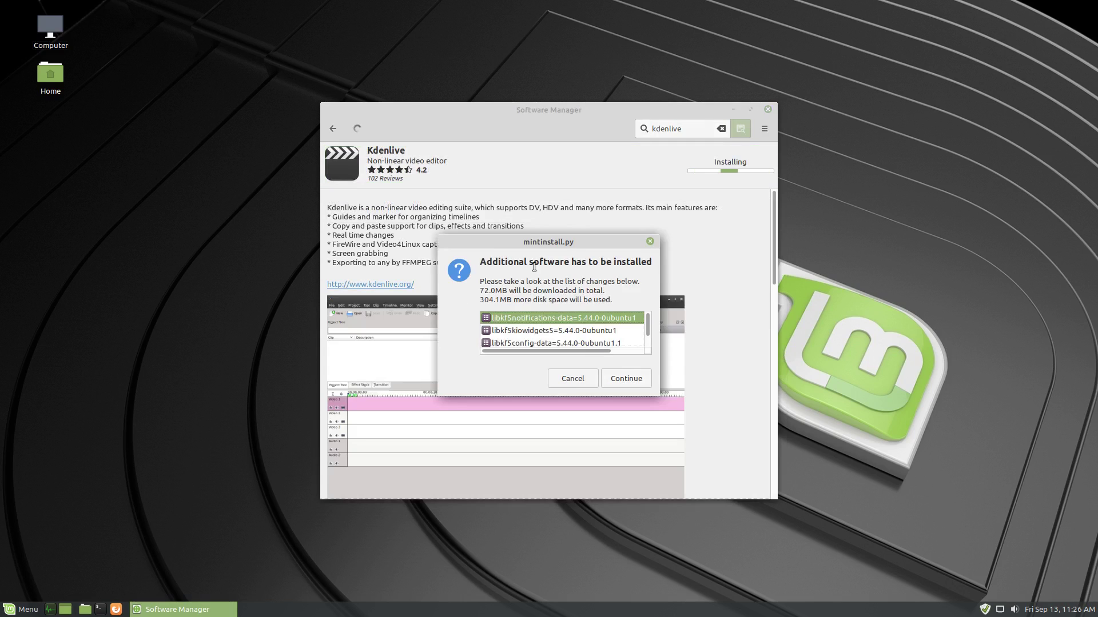
{"action": "left_click", "coordinate": [614, 378]}
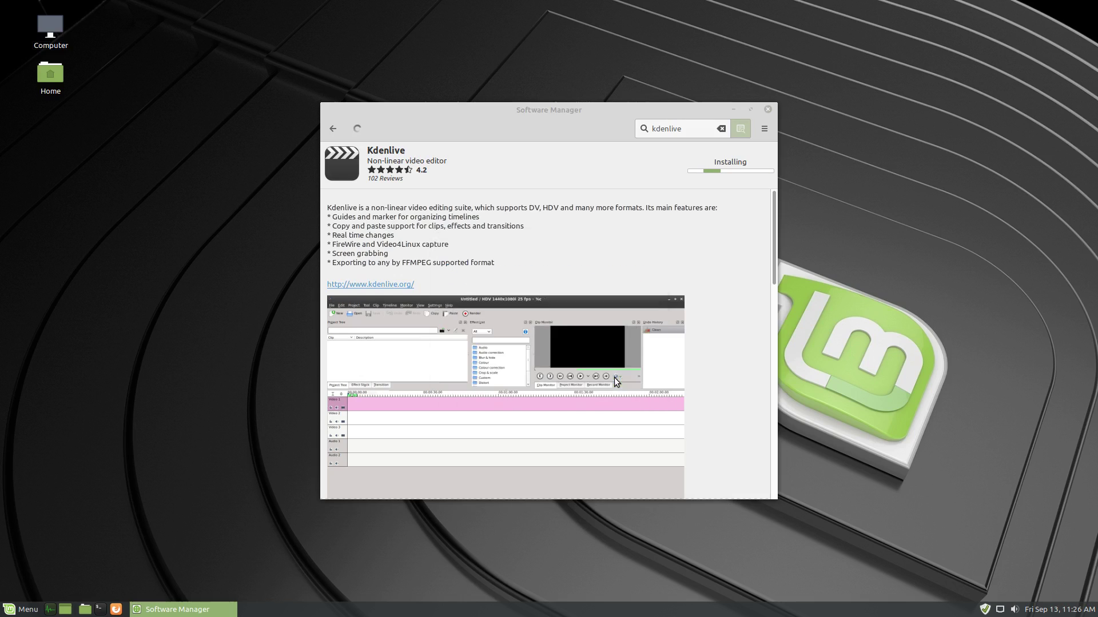
{"action": "type", "text": "•••••••"}
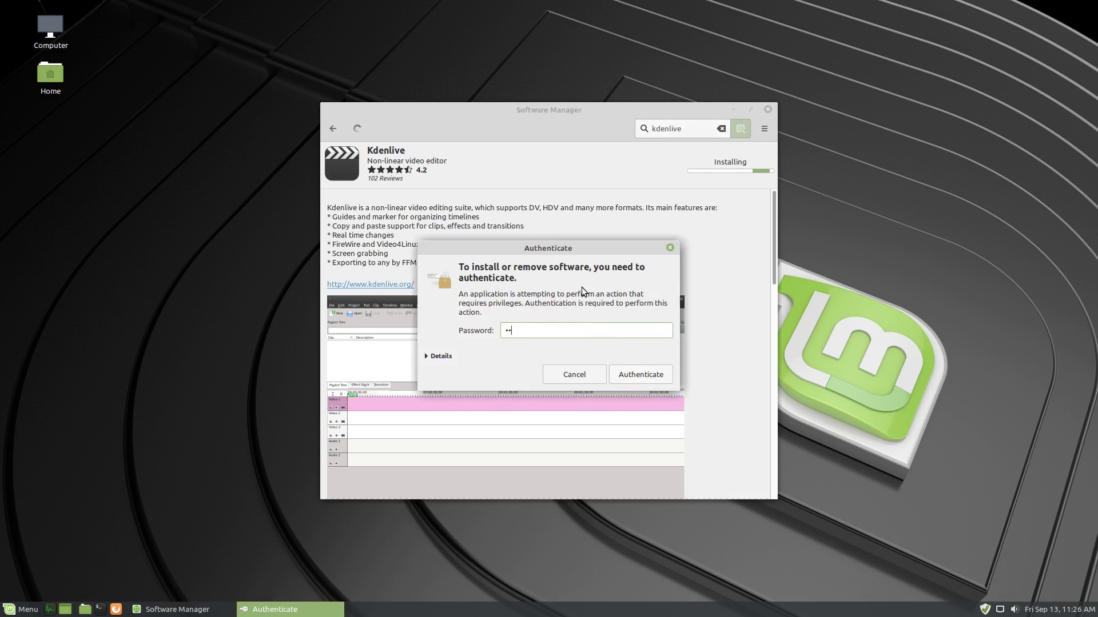
{"action": "key", "text": "Return"}
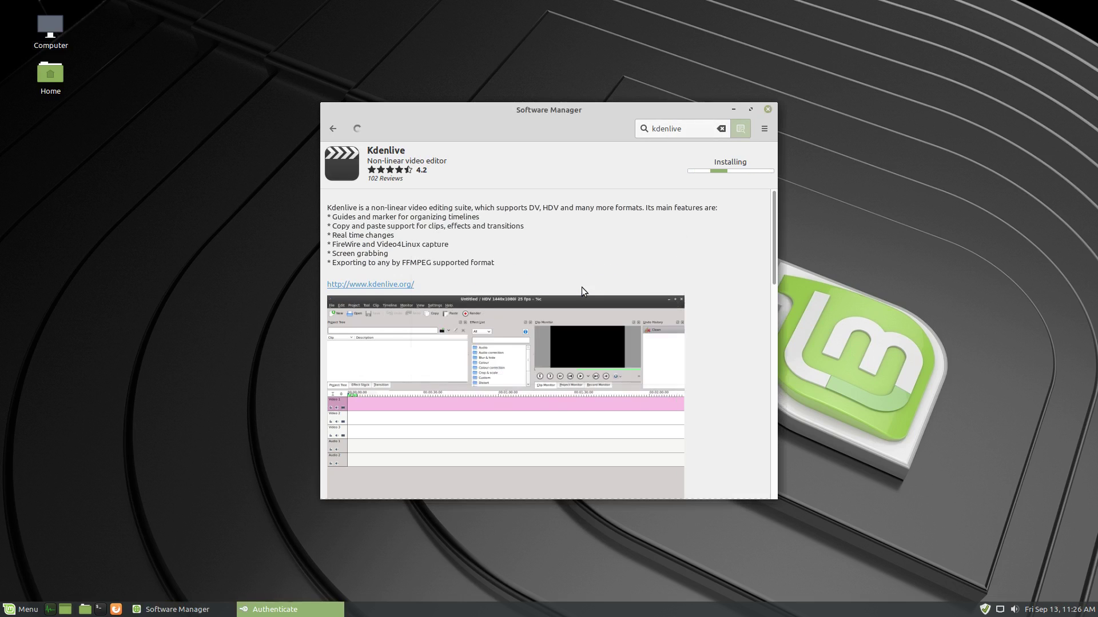
- Check the Linux Mint release line in the system information window, then close it
{"action": "left_click", "coordinate": [50, 609]}
{"action": "left_click", "coordinate": [77, 211]}
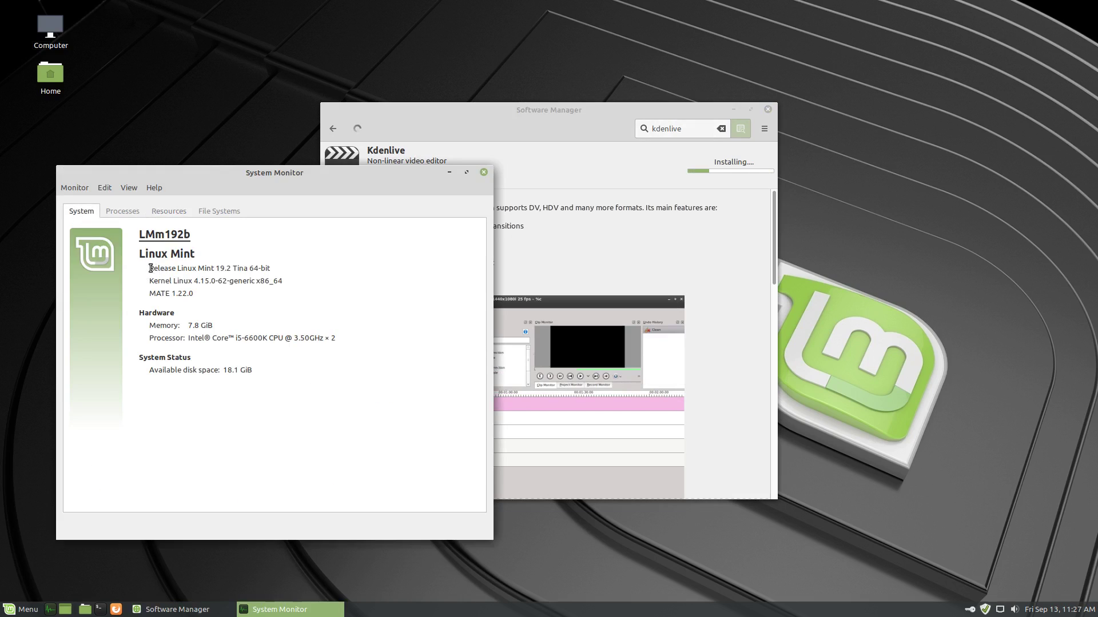
{"action": "left_click_drag", "start_coordinate": [148, 268], "coordinate": [287, 264]}
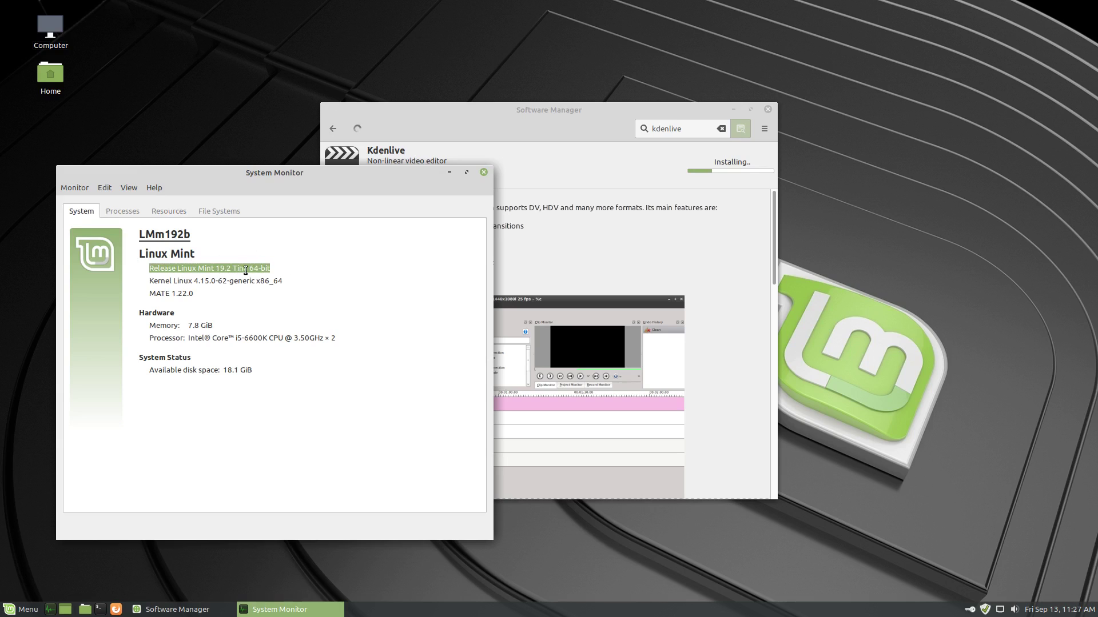
{"action": "left_click", "coordinate": [483, 172]}
{"action": "left_click", "coordinate": [18, 610]}
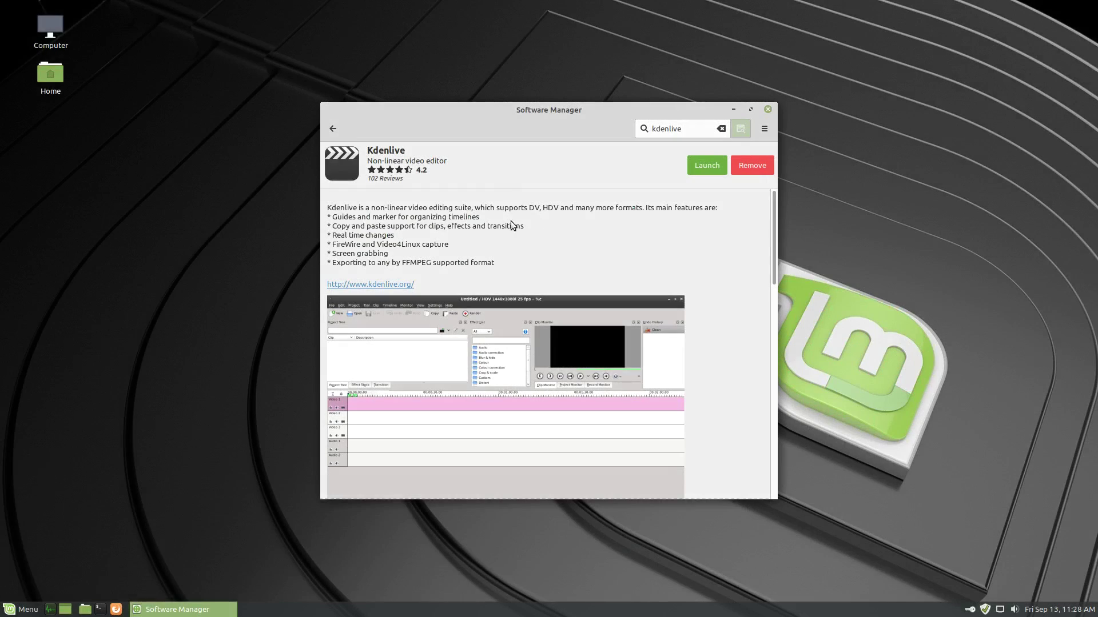
- Search 'breeze' and install the Breeze package, accepting the additional required packages
{"action": "left_click", "coordinate": [333, 129]}
{"action": "left_click", "coordinate": [334, 129]}
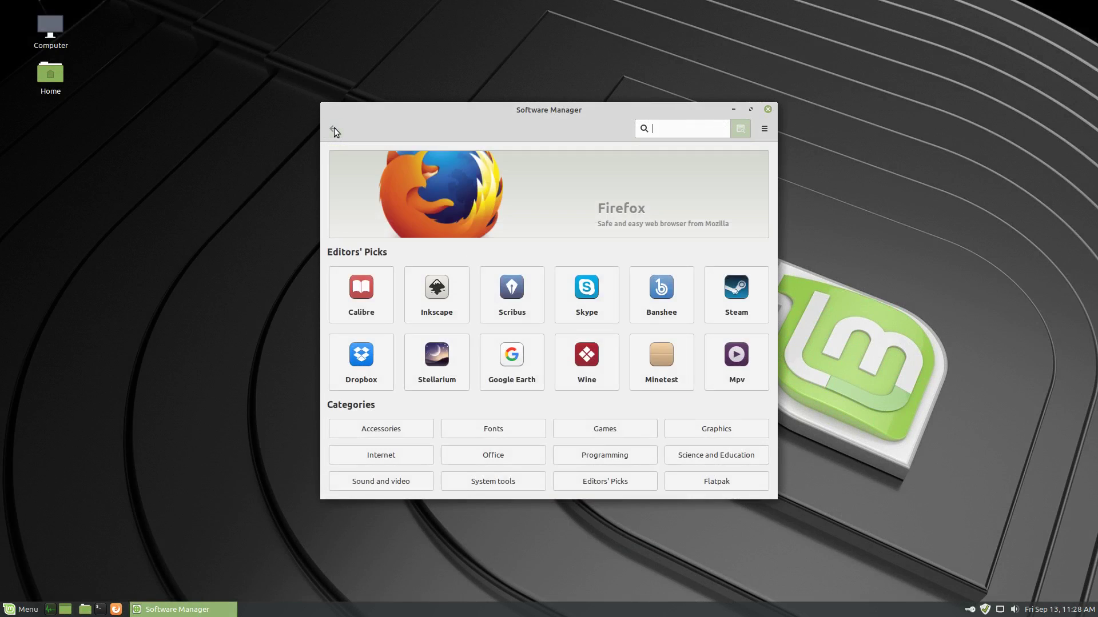
{"action": "type", "text": "breeze"}
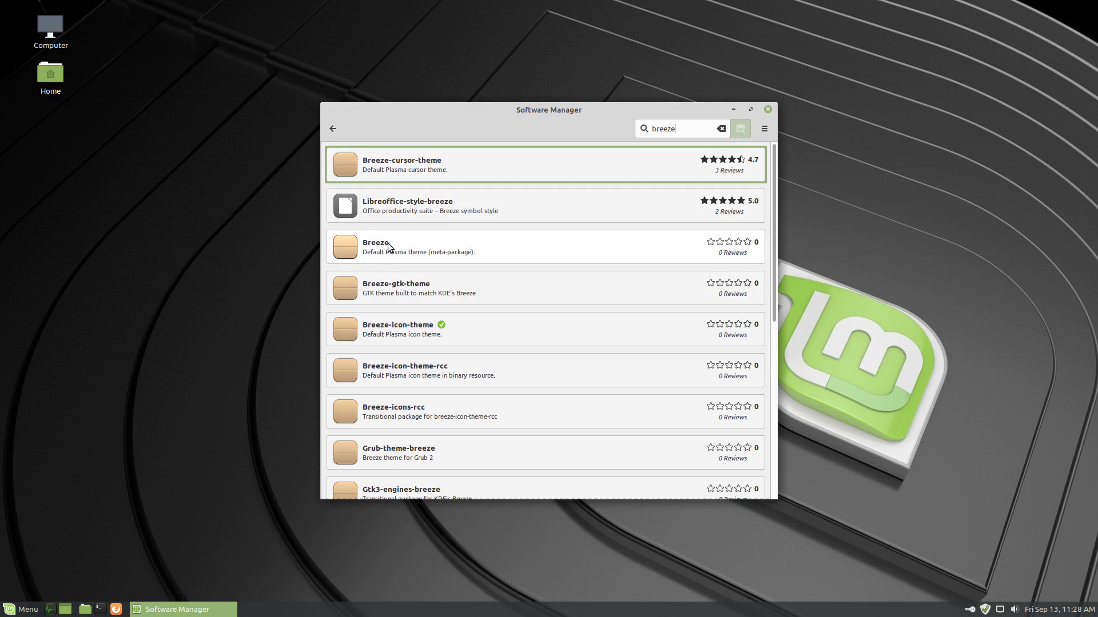
{"action": "left_click", "coordinate": [547, 244]}
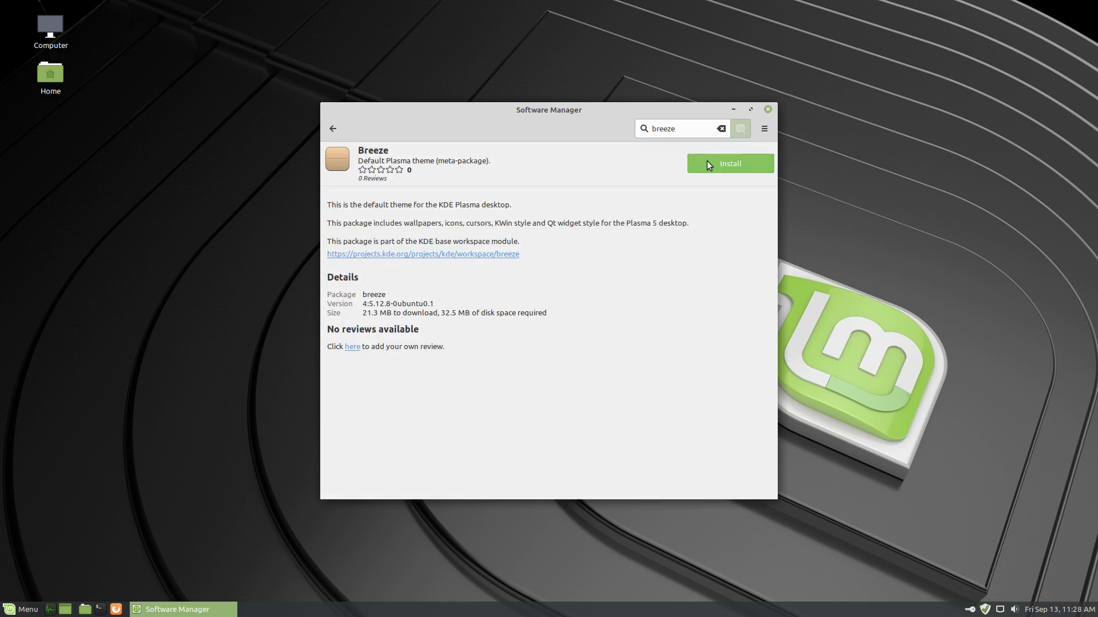
{"action": "left_click", "coordinate": [707, 163]}
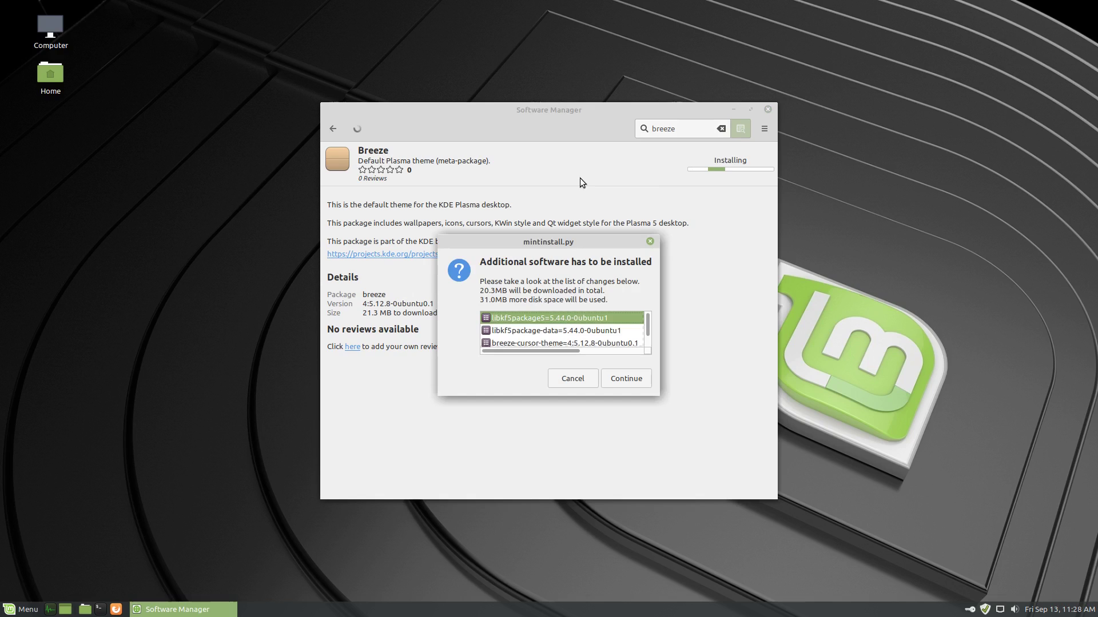
{"action": "left_click", "coordinate": [629, 379]}
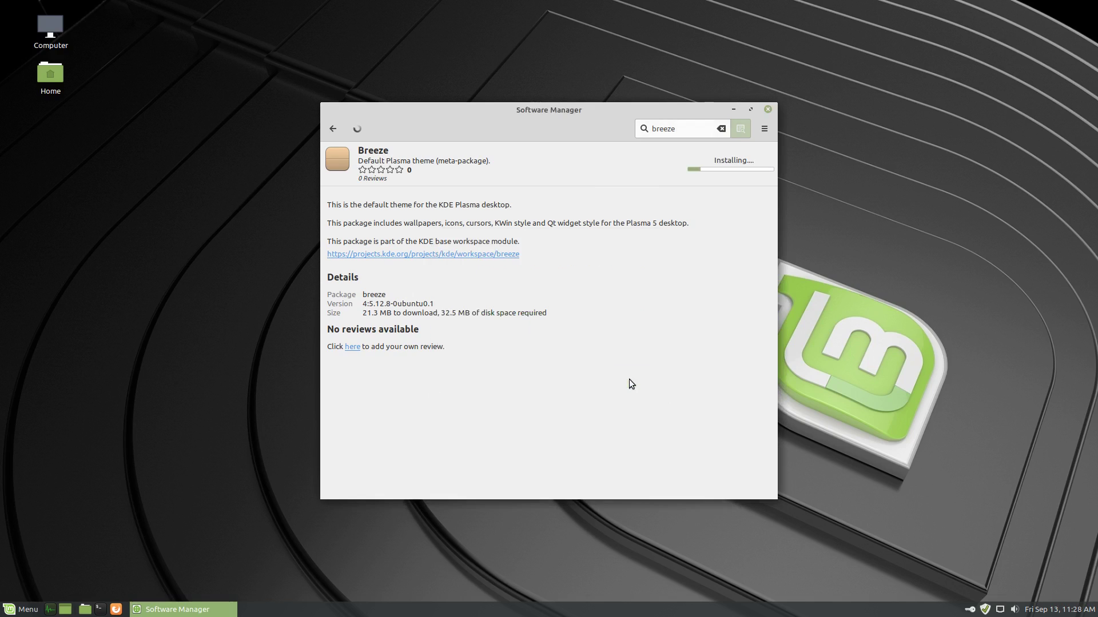
- Close Software Manager, start Kdenlive from the Sound & Video menu, and dismiss its welcome notice
{"action": "left_click", "coordinate": [767, 110]}
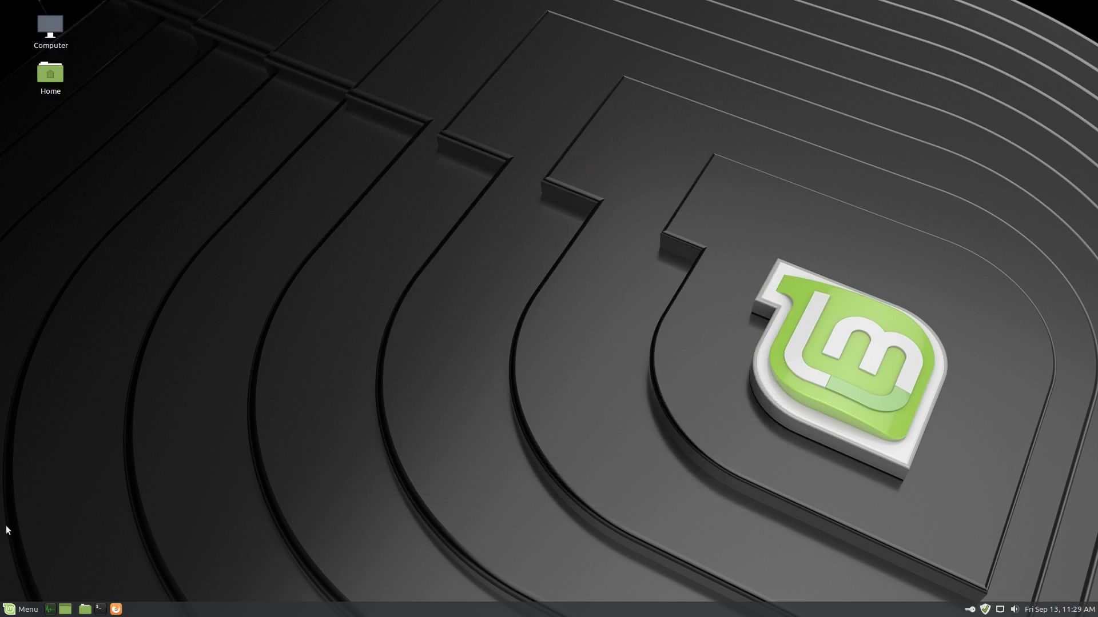
{"action": "left_click", "coordinate": [16, 610]}
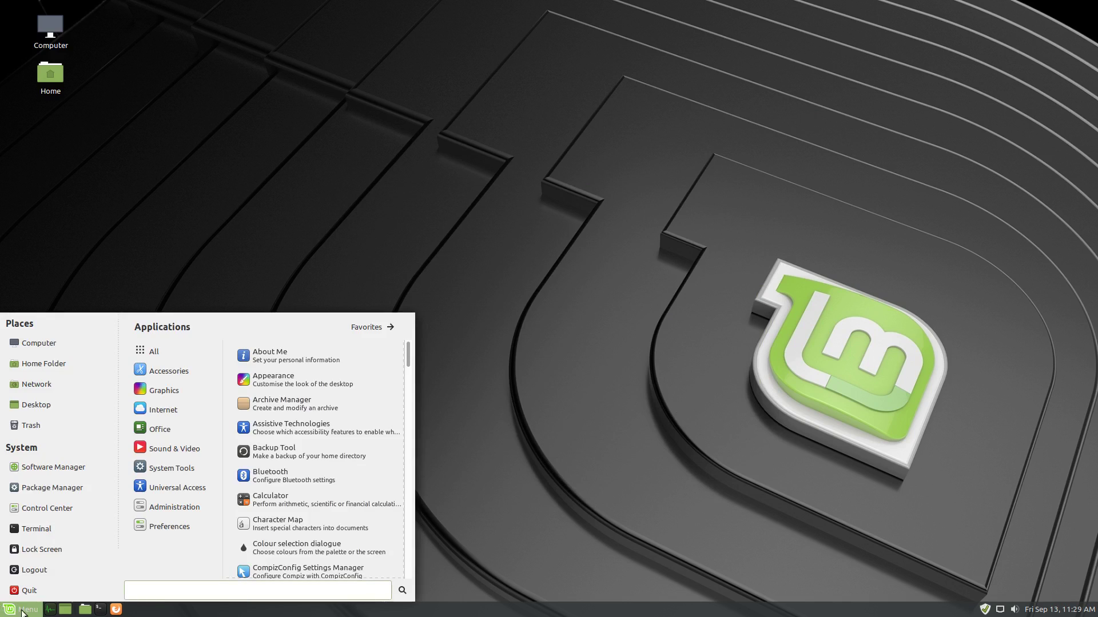
{"action": "mouse_move", "coordinate": [195, 454]}
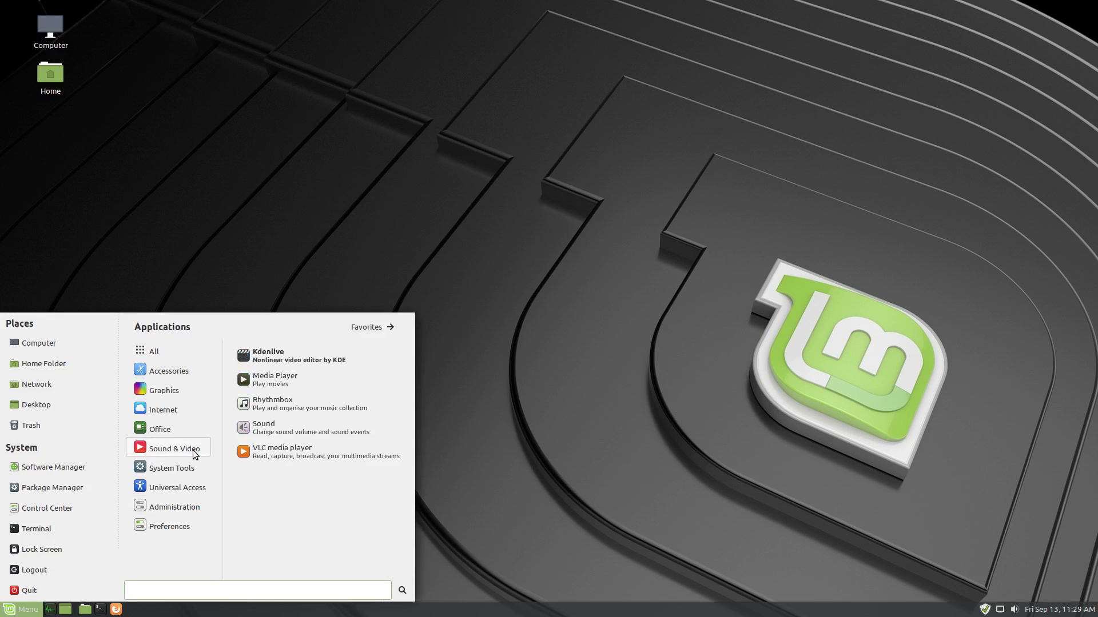
{"action": "left_click", "coordinate": [341, 356]}
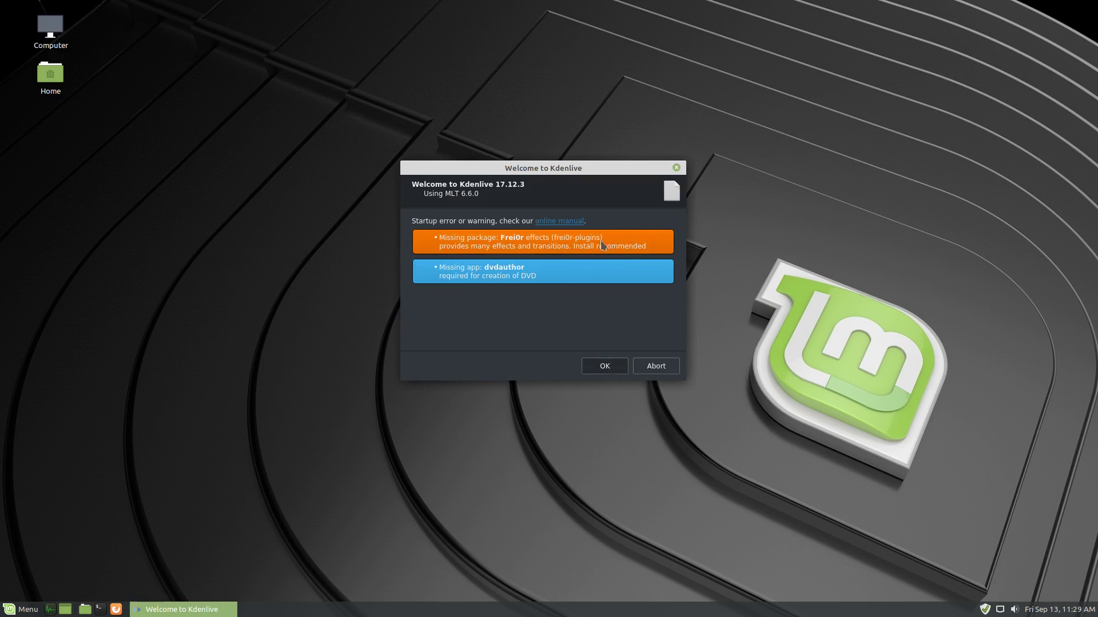
{"action": "left_click", "coordinate": [603, 368]}
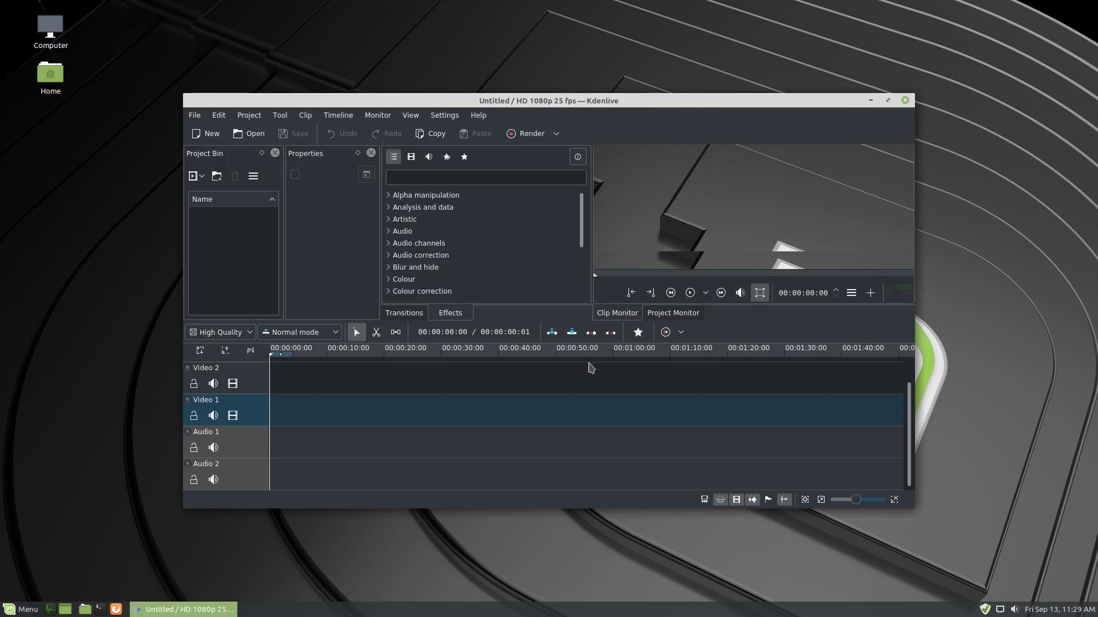
- Maximise the Kdenlive window and browse the Settings > Theme choices
{"action": "left_click", "coordinate": [888, 101]}
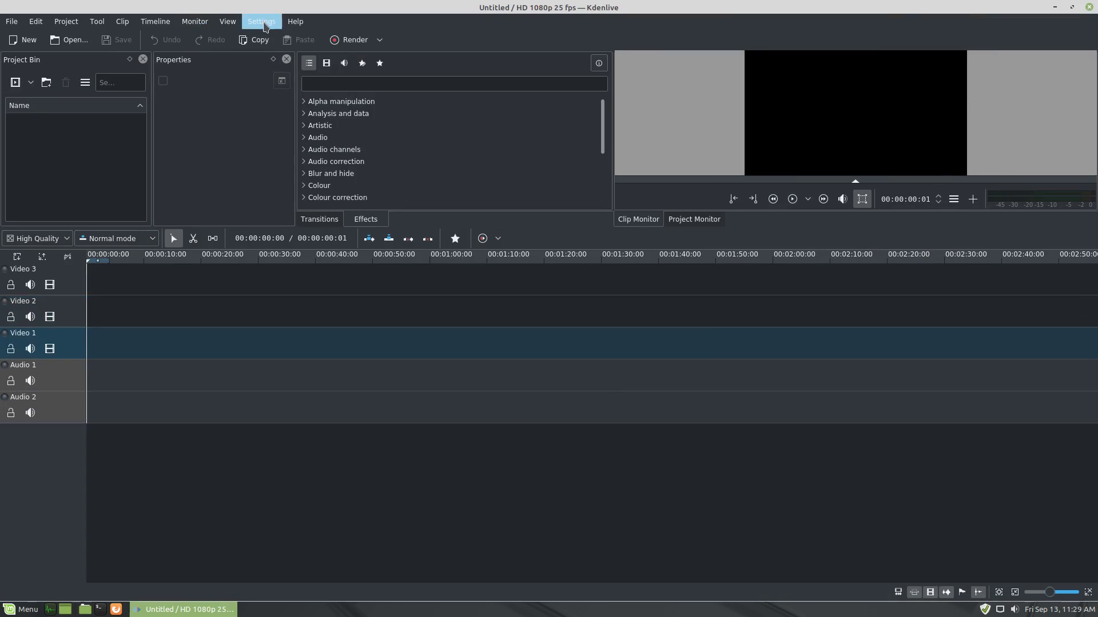
{"action": "left_click", "coordinate": [266, 24]}
{"action": "mouse_move", "coordinate": [327, 114]}
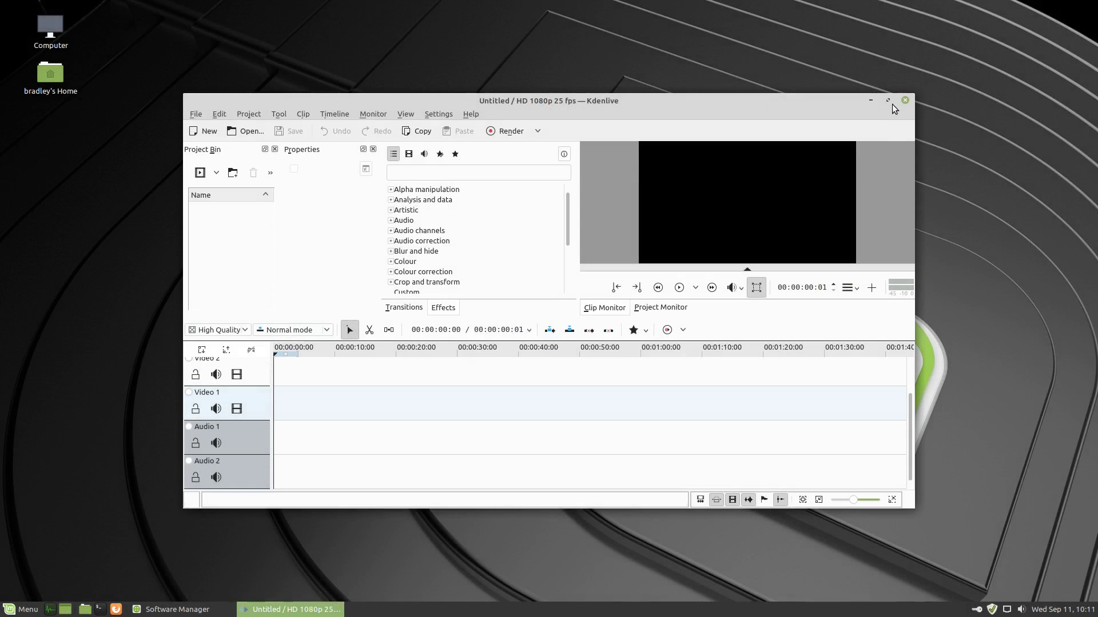
{"action": "left_click", "coordinate": [889, 102]}
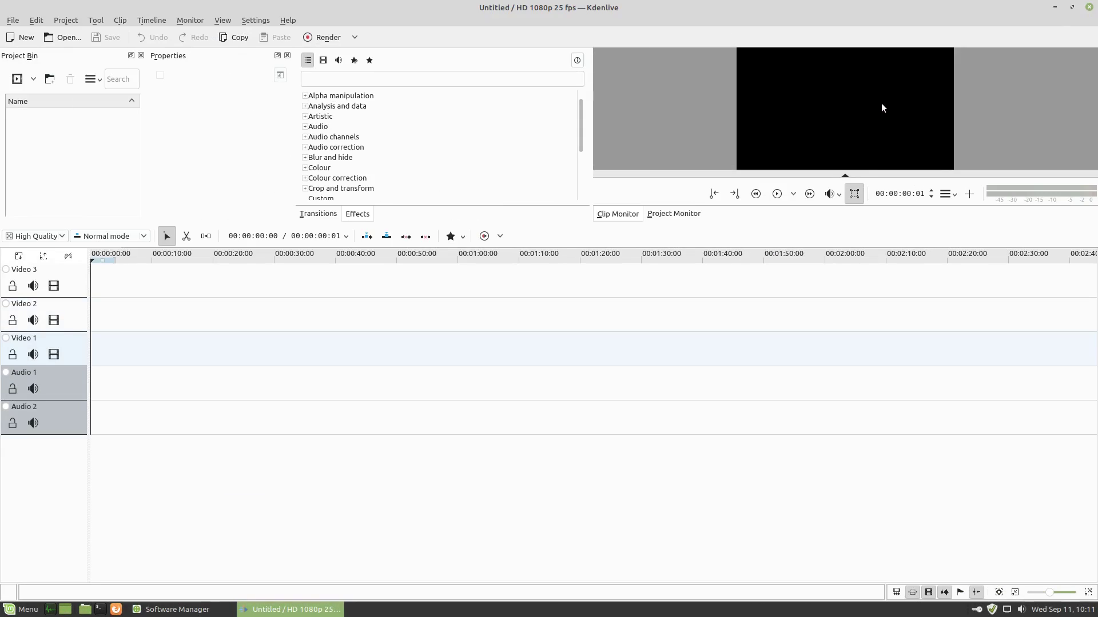
{"action": "left_click", "coordinate": [255, 21]}
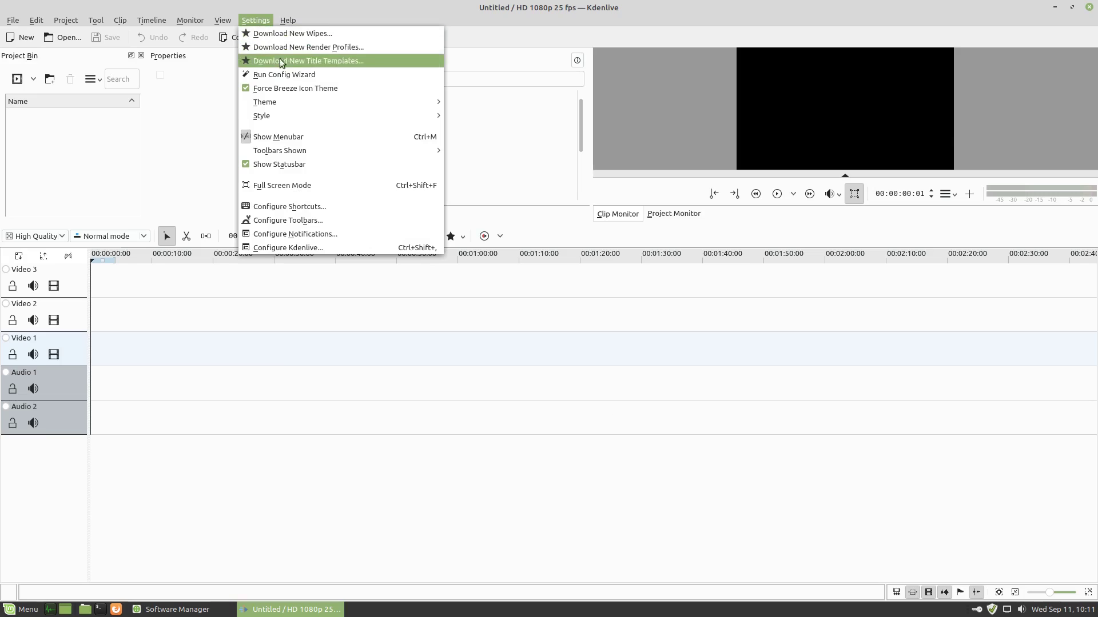
{"action": "mouse_move", "coordinate": [300, 103]}
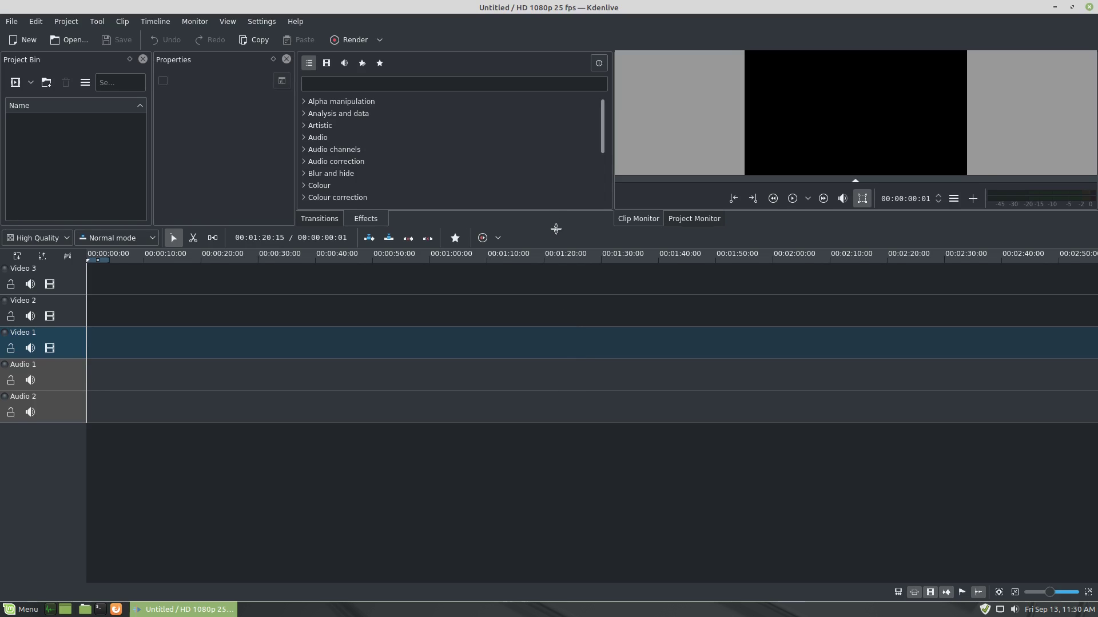
- Lower the timeline splitter for taller panels, then toggle Razor and back to Selection
{"action": "left_click_drag", "start_coordinate": [556, 225], "coordinate": [559, 380]}
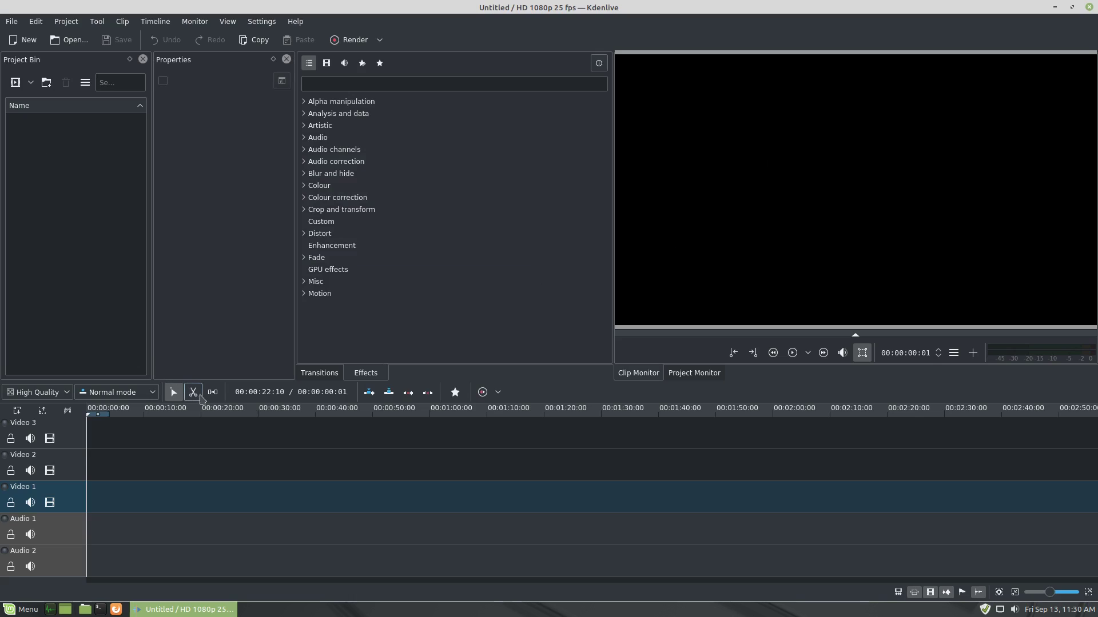
{"action": "left_click", "coordinate": [174, 394]}
{"action": "left_click", "coordinate": [193, 393]}
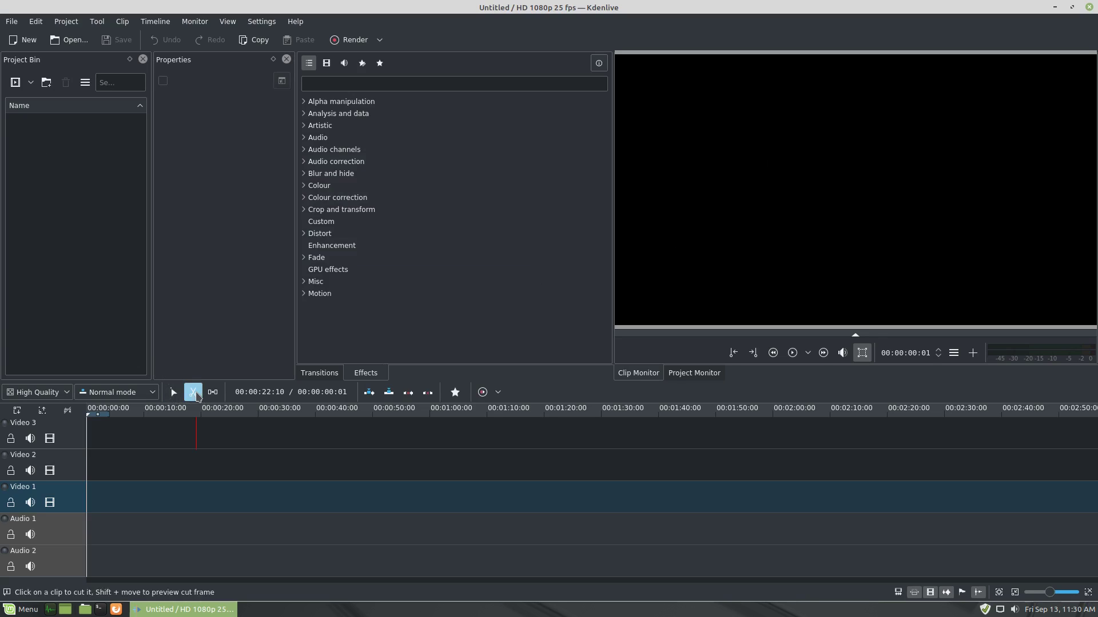
{"action": "left_click", "coordinate": [173, 392]}
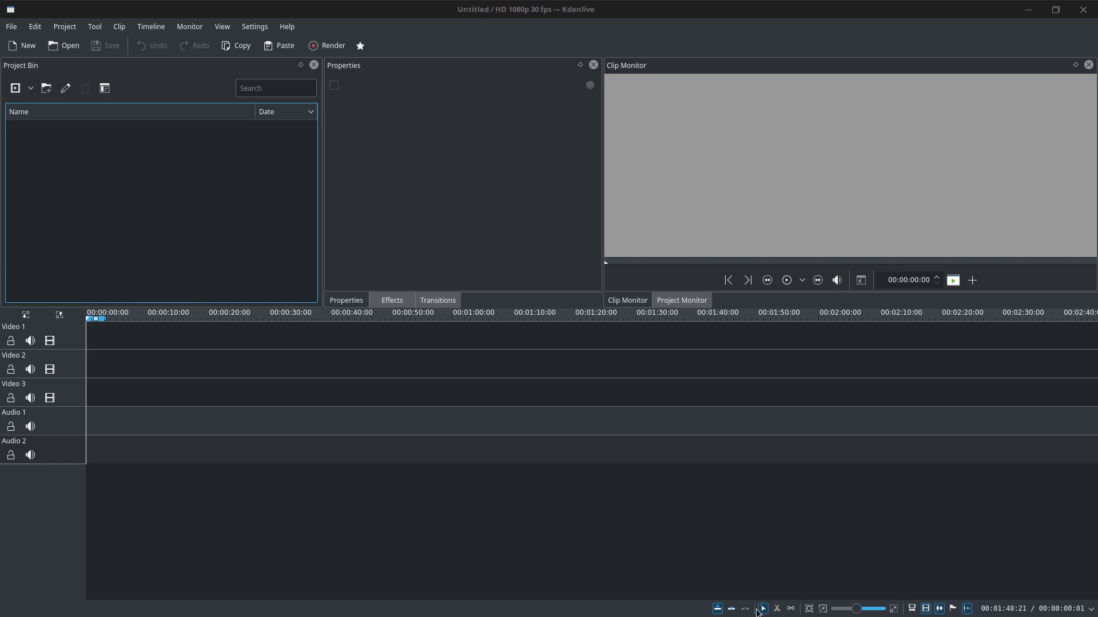
- Try the Razor tool, resize the panel splitter down and back up, and make the tracks bigger
{"action": "left_click", "coordinate": [776, 609]}
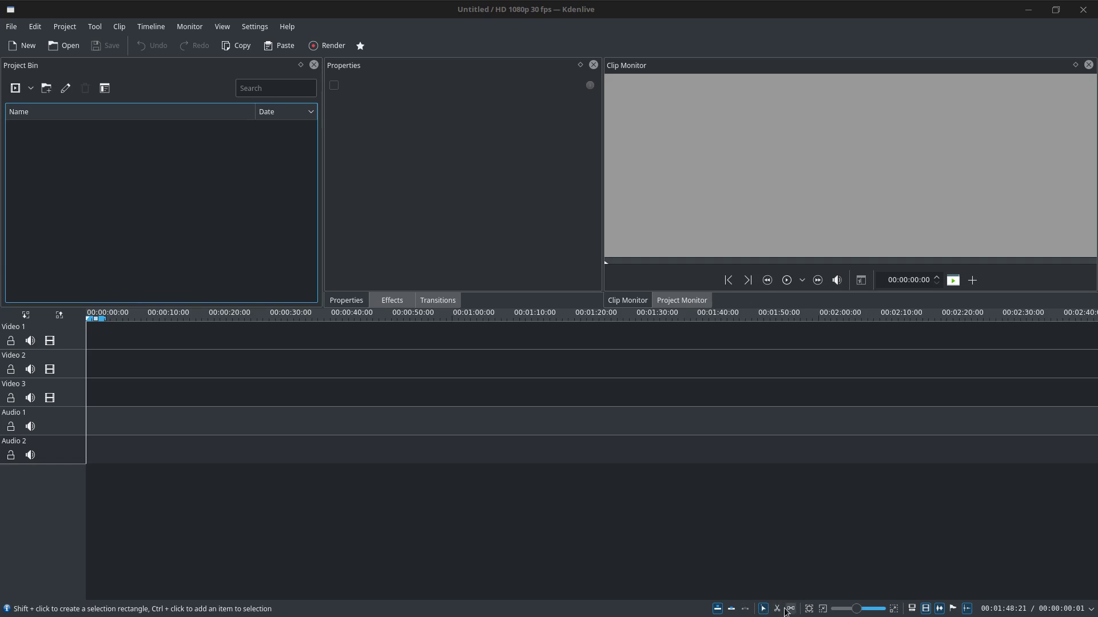
{"action": "key", "text": "s"}
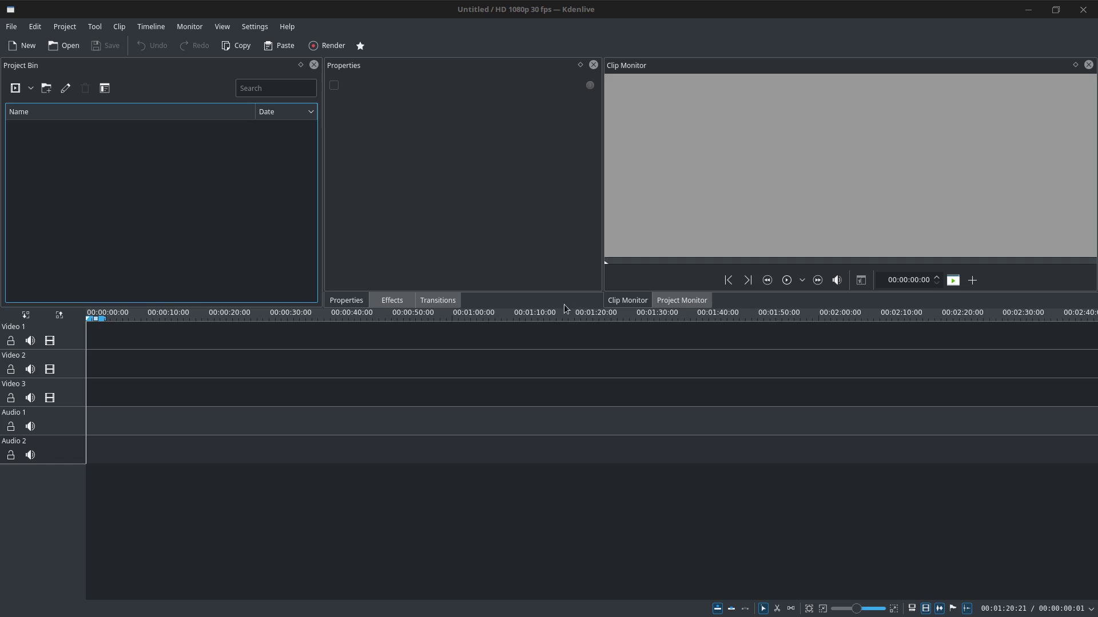
{"action": "left_click_drag", "start_coordinate": [567, 302], "coordinate": [557, 418]}
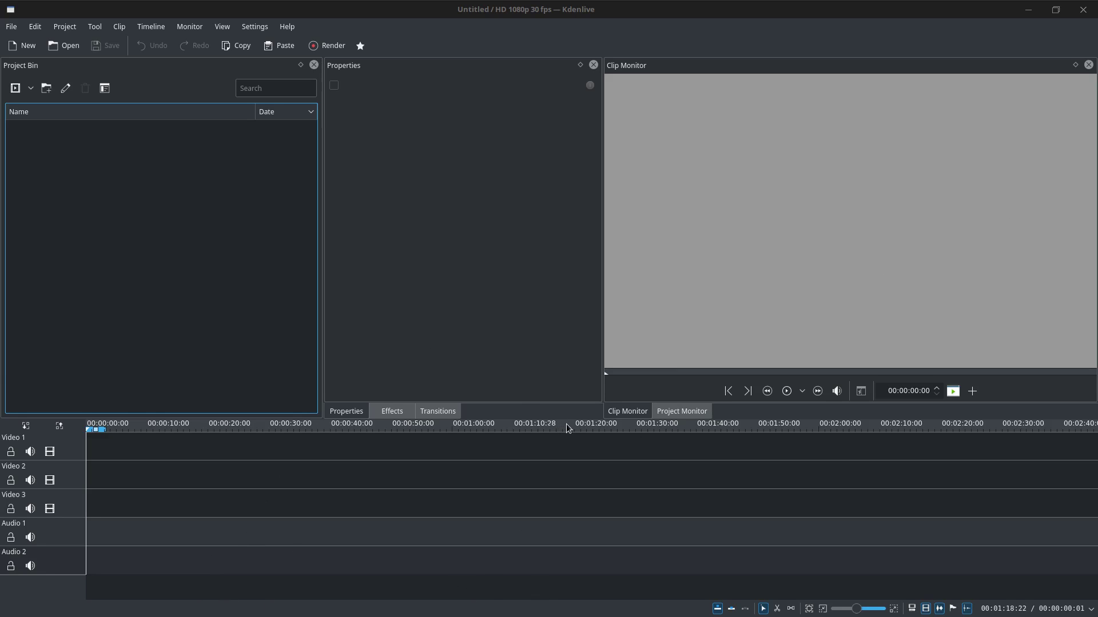
{"action": "left_click_drag", "start_coordinate": [570, 418], "coordinate": [569, 305]}
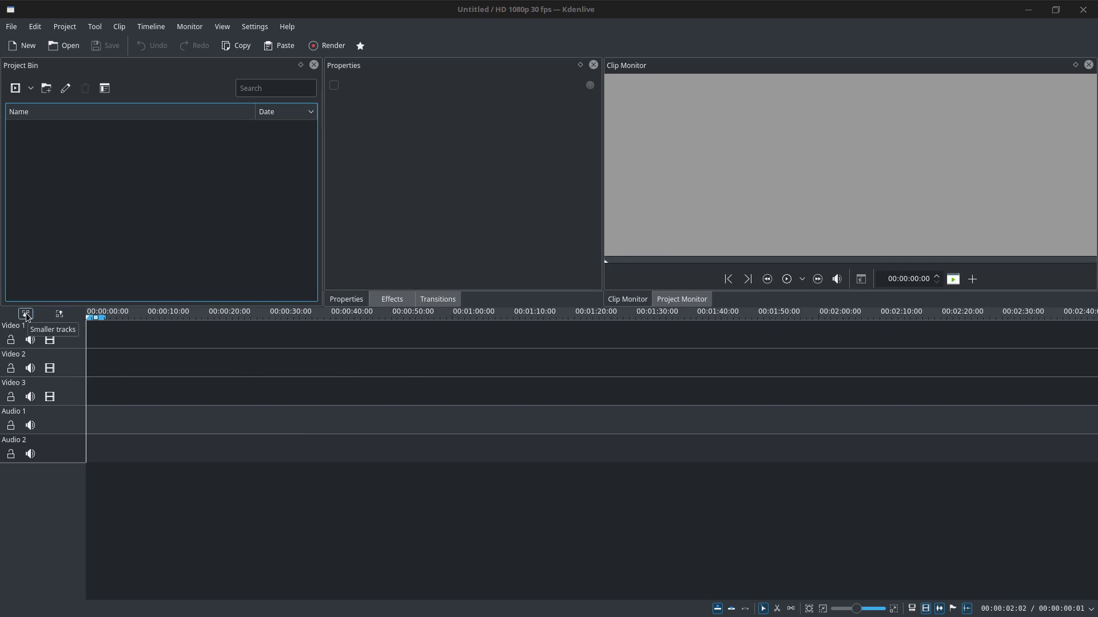
{"action": "left_click", "coordinate": [60, 315]}
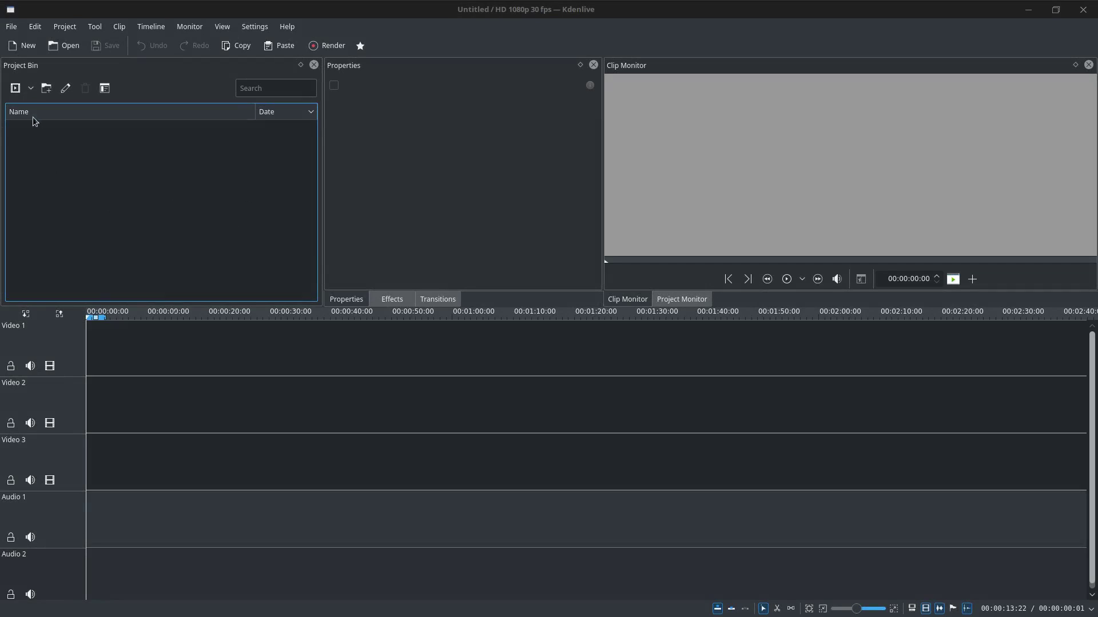
- Import Rain.mp4 into the Project Bin through Add Clip
{"action": "left_click", "coordinate": [17, 90]}
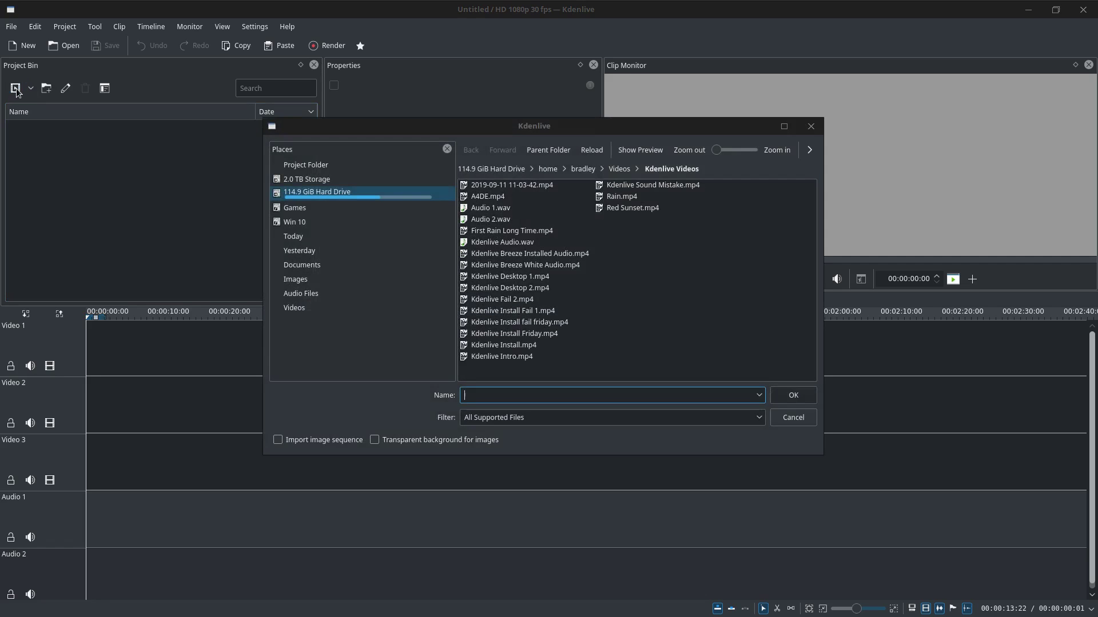
{"action": "left_click", "coordinate": [623, 197]}
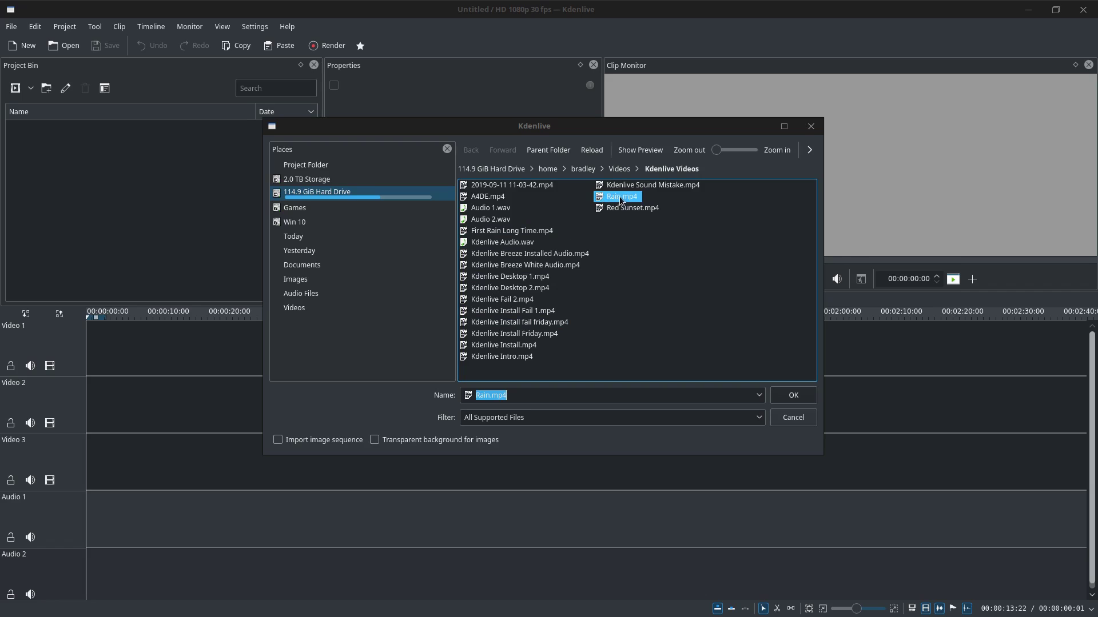
{"action": "left_click", "coordinate": [802, 399]}
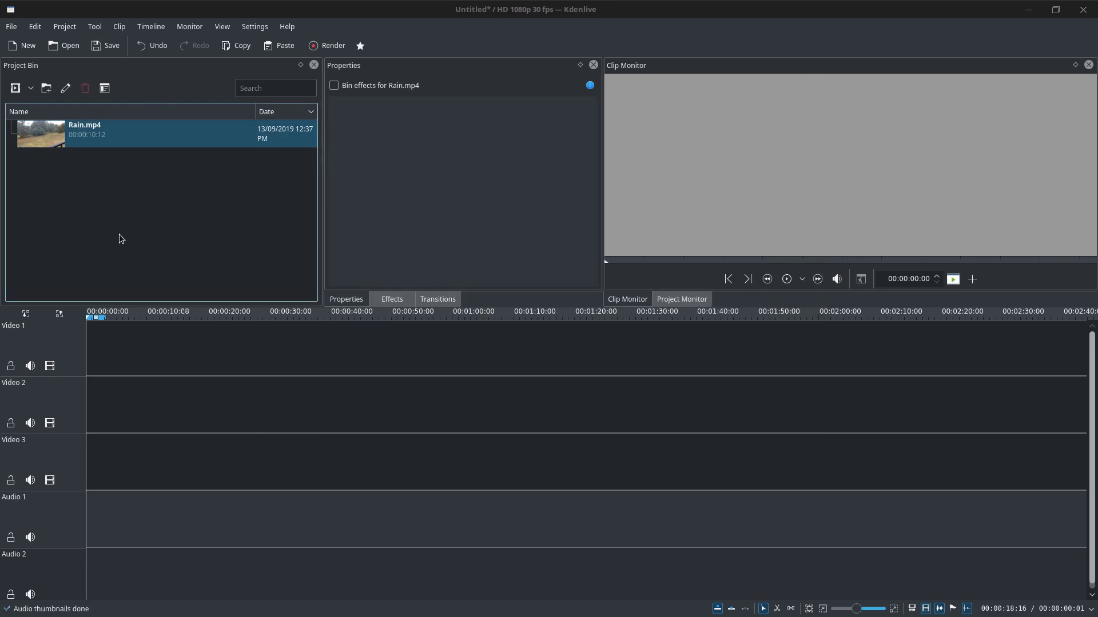
- Drag A4DE.mp4 from the Kdenlive Videos folder window into Kdenlive's Project Bin
{"action": "mouse_move", "coordinate": [456, 8]}
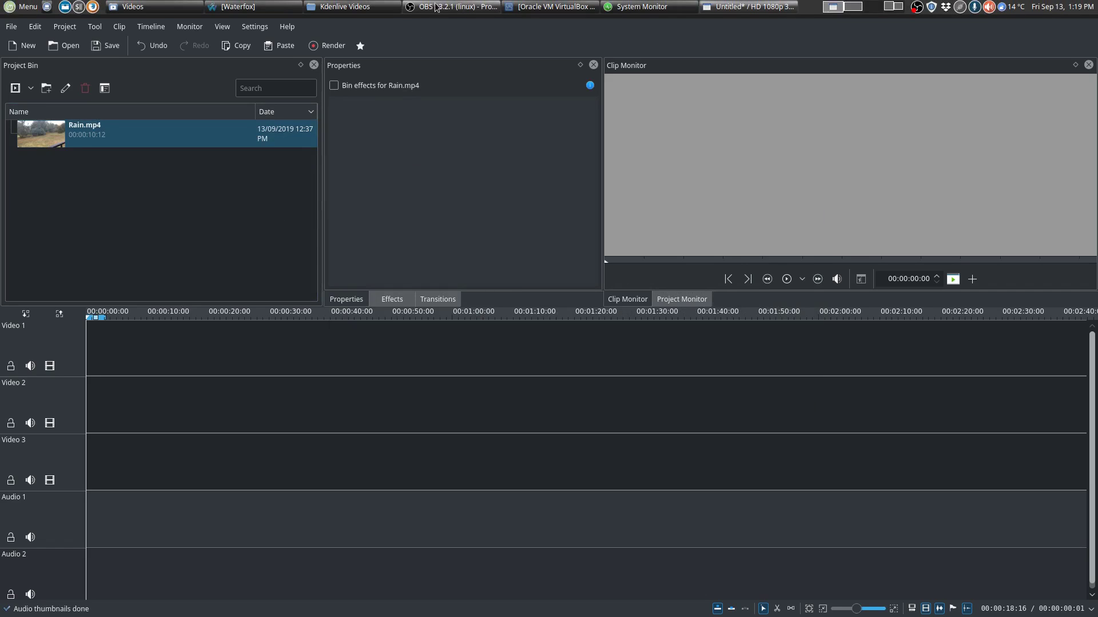
{"action": "left_click", "coordinate": [352, 6]}
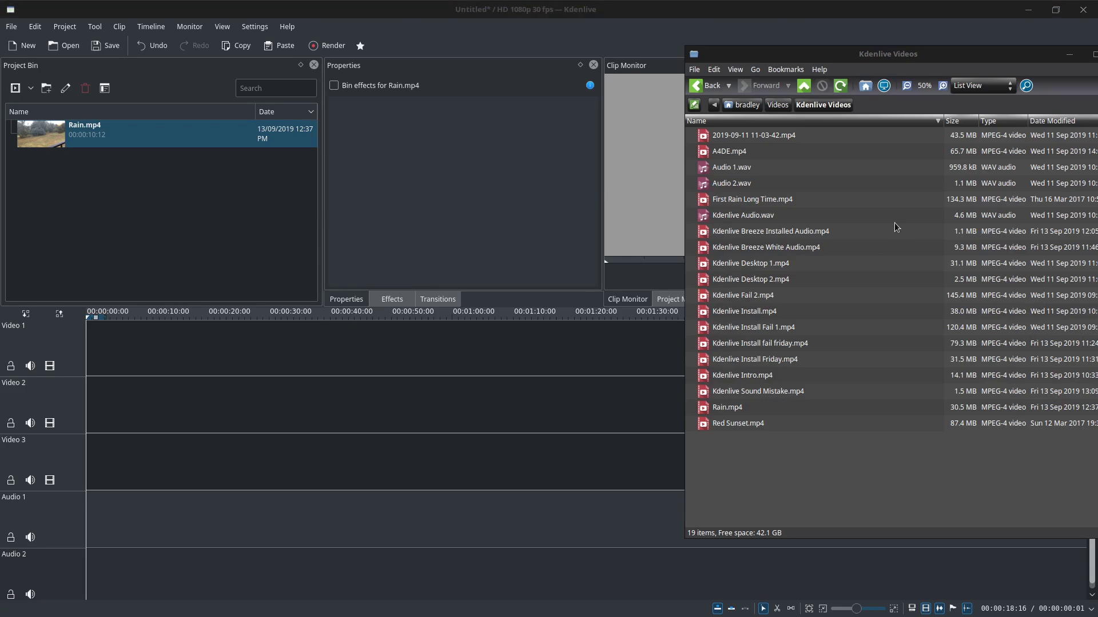
{"action": "left_click", "coordinate": [741, 152]}
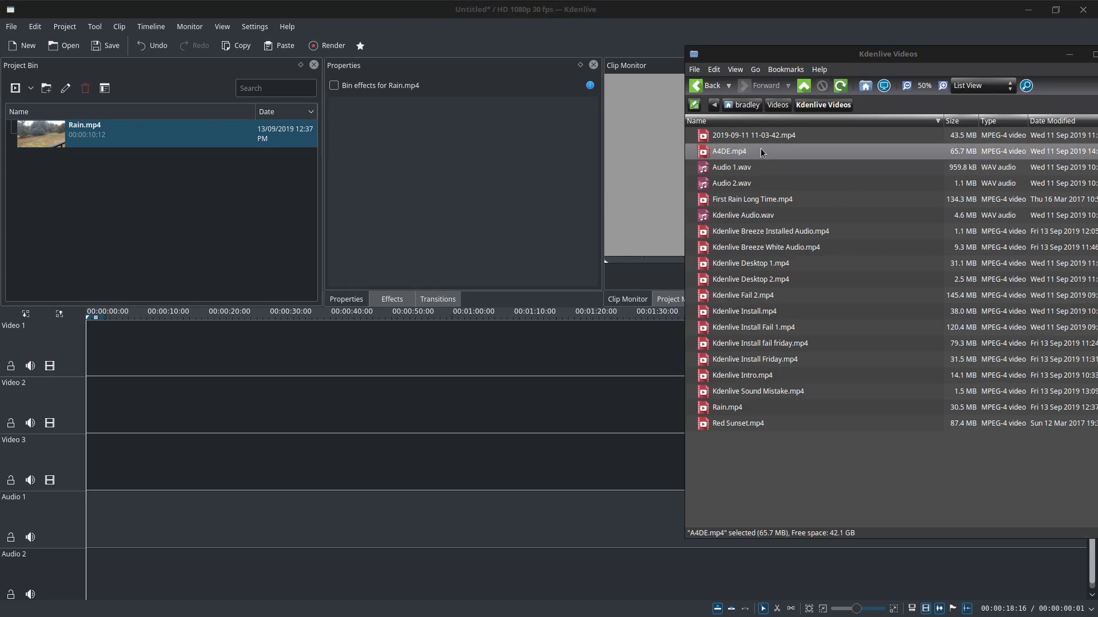
{"action": "left_click_drag", "start_coordinate": [771, 147], "coordinate": [144, 214]}
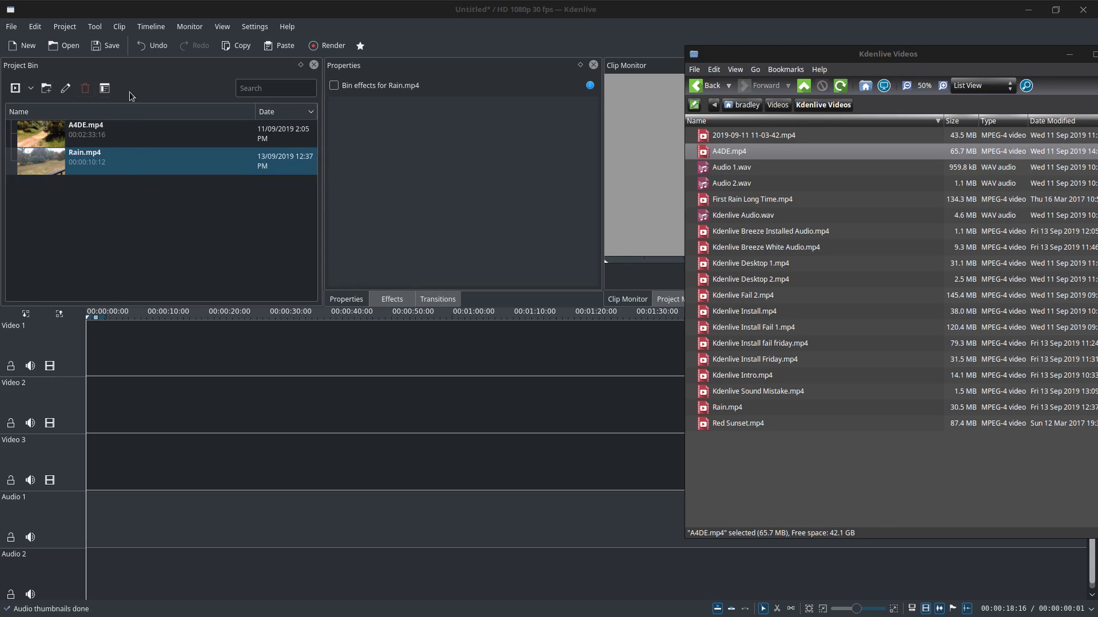
- Drop Rain.mp4 from the Project Bin onto the timeline and preview playback around six seconds
{"action": "left_click", "coordinate": [354, 245]}
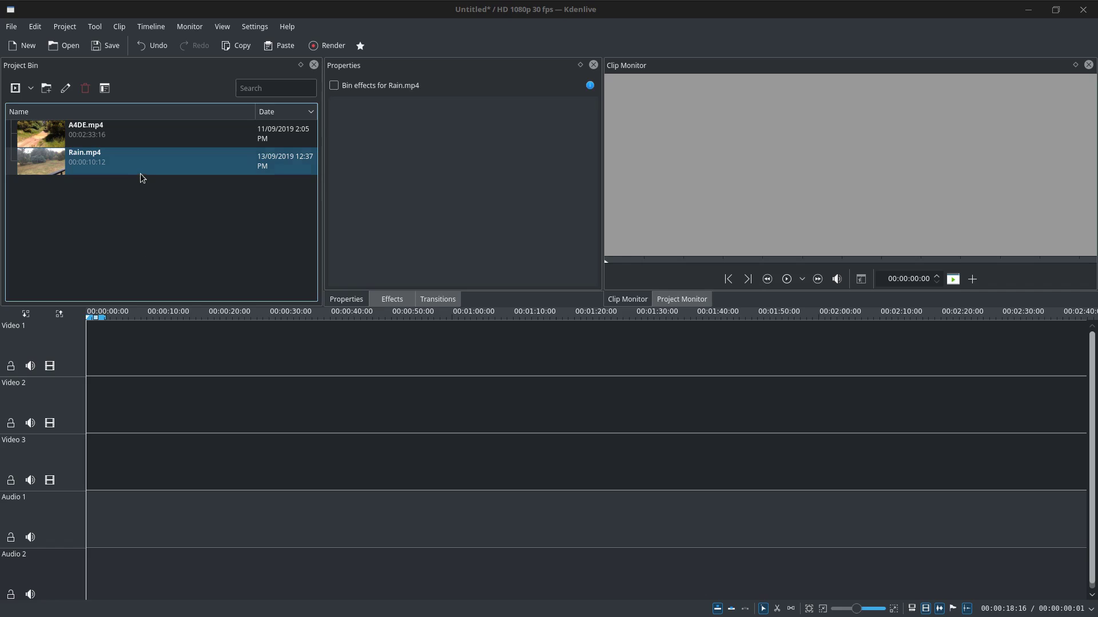
{"action": "left_click_drag", "start_coordinate": [153, 167], "coordinate": [144, 498]}
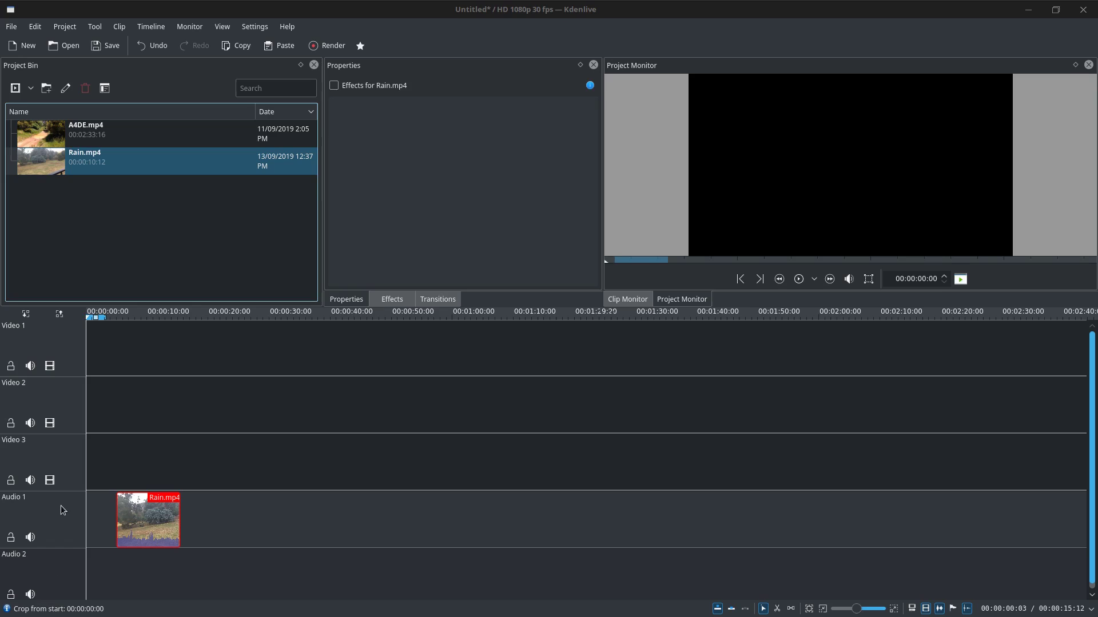
{"action": "left_click", "coordinate": [123, 481]}
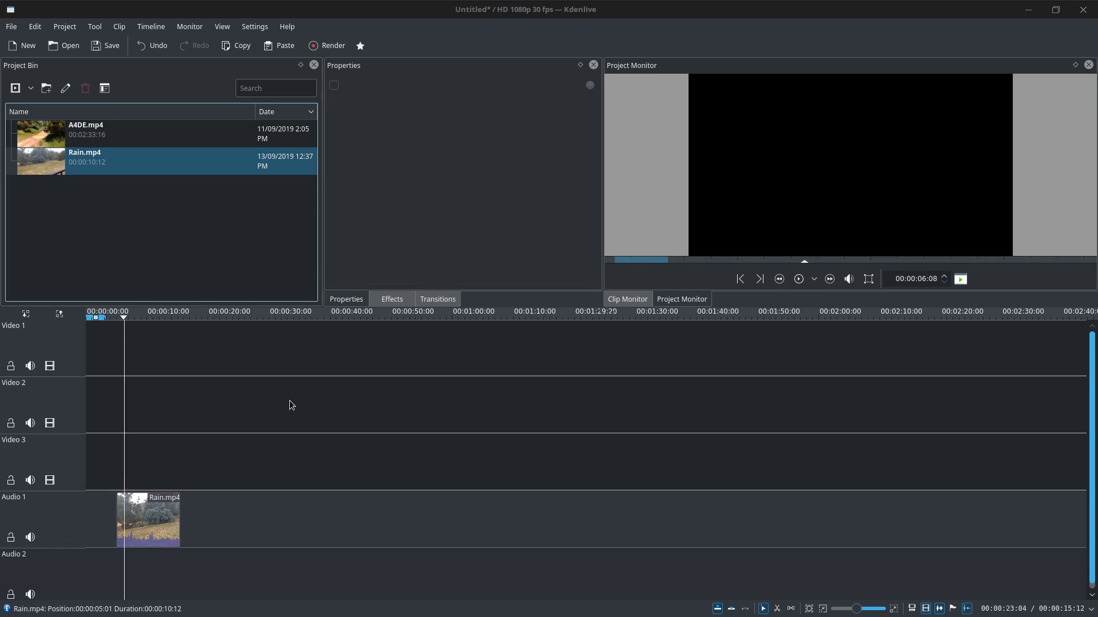
{"action": "left_click", "coordinate": [794, 163]}
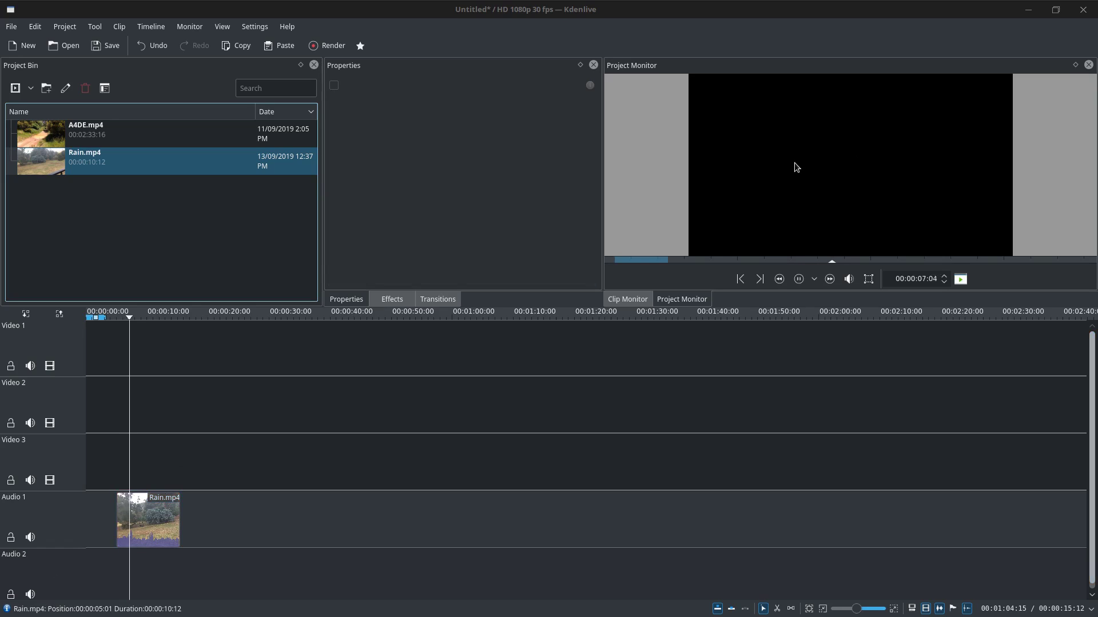
{"action": "left_click", "coordinate": [794, 162]}
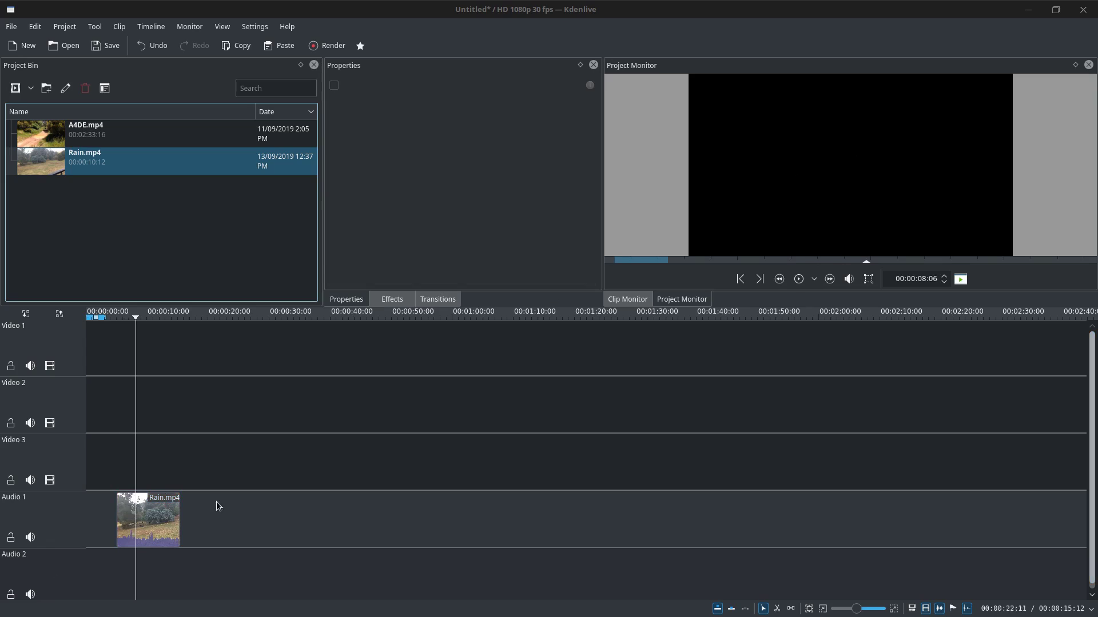
- Move Rain.mp4 to the very start of Video 3 and play it in the monitor
{"action": "left_click", "coordinate": [161, 524]}
{"action": "left_click_drag", "start_coordinate": [162, 524], "coordinate": [131, 466]}
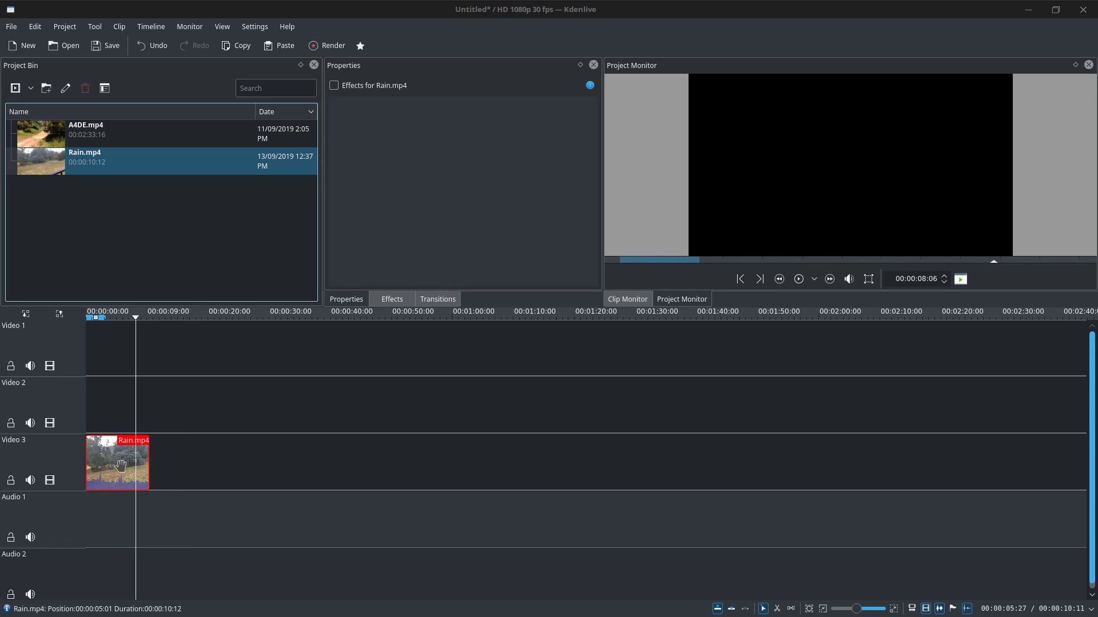
{"action": "left_click", "coordinate": [112, 426]}
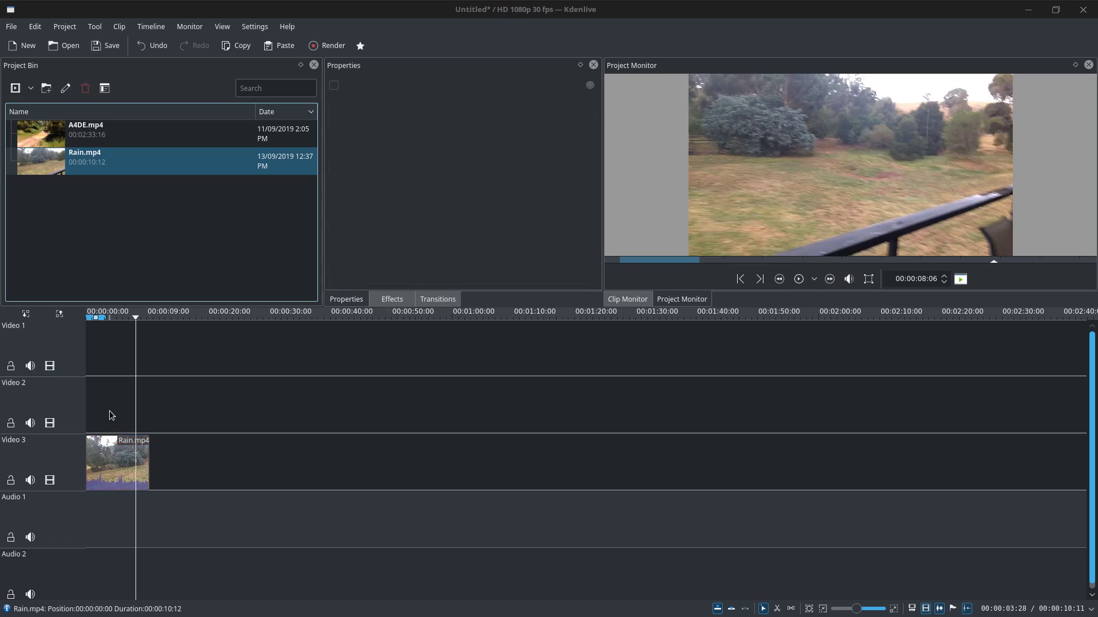
{"action": "left_click", "coordinate": [711, 183]}
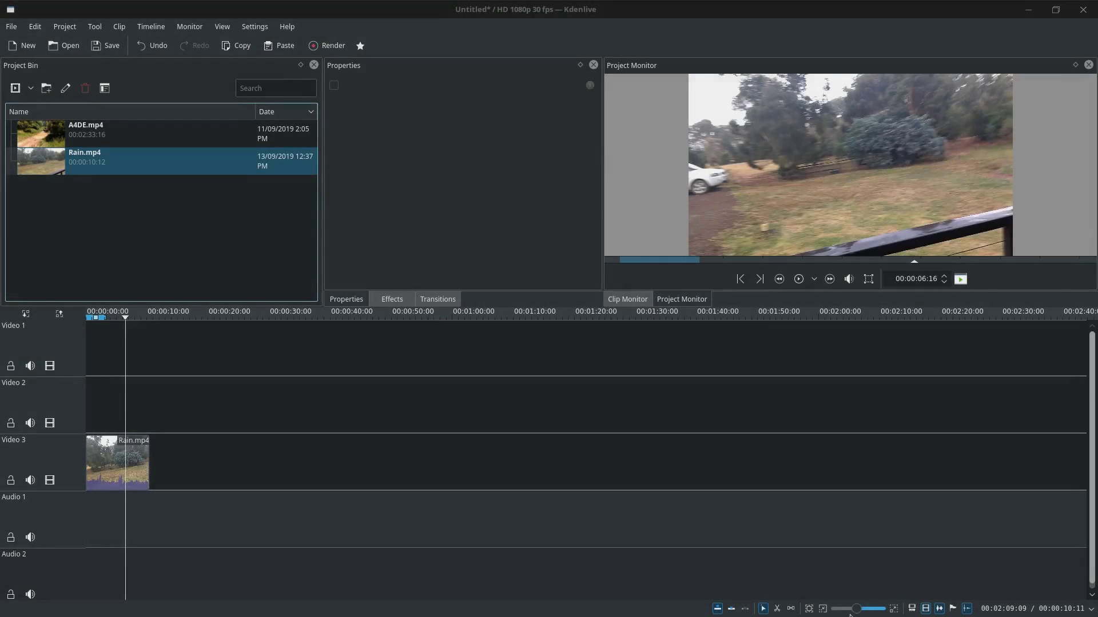
- Zoom the timeline until Rain.mp4 on Video 3 fills most of the track width
{"action": "scroll", "coordinate": [861, 610], "scroll_direction": "up", "scroll_amount": 3}
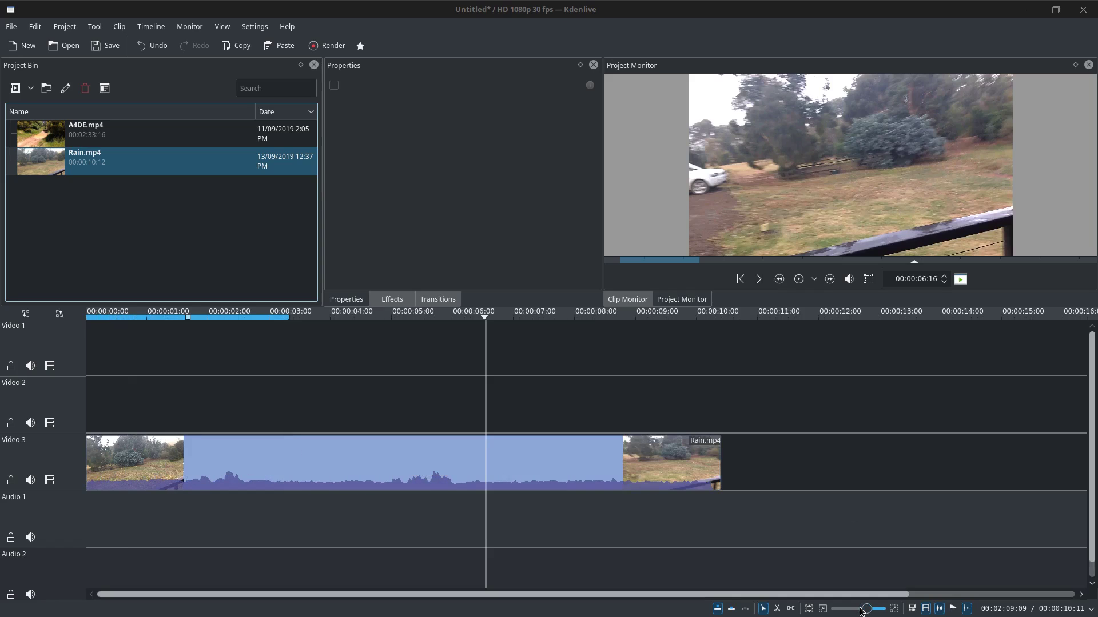
{"action": "mouse_move", "coordinate": [866, 609]}
{"action": "left_mouse_down"}
{"action": "mouse_move", "coordinate": [839, 609]}
{"action": "mouse_move", "coordinate": [879, 612]}
{"action": "mouse_move", "coordinate": [842, 609]}
{"action": "mouse_move", "coordinate": [860, 611]}
{"action": "left_mouse_up"}
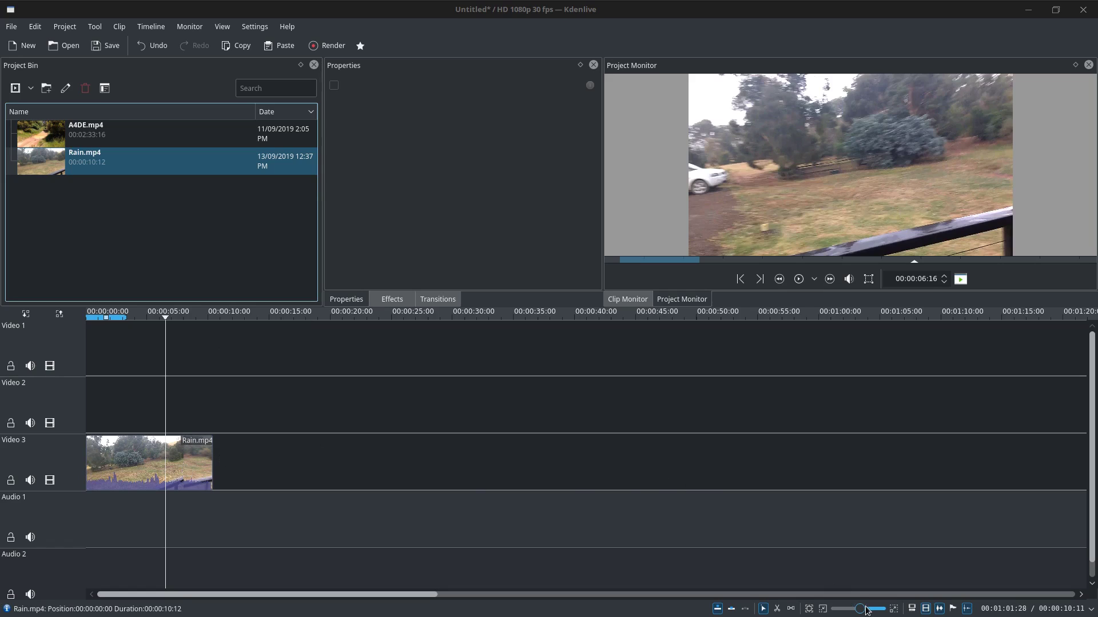
{"action": "scroll", "coordinate": [864, 610], "scroll_direction": "up", "scroll_amount": 2}
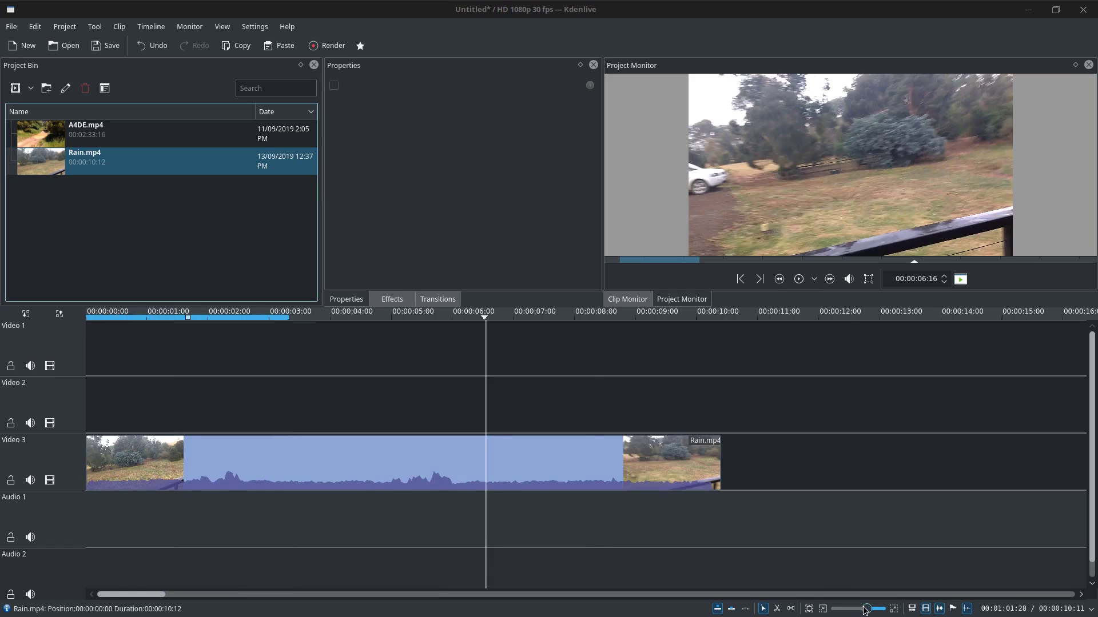
{"action": "scroll", "coordinate": [864, 610], "scroll_direction": "up", "scroll_amount": 1}
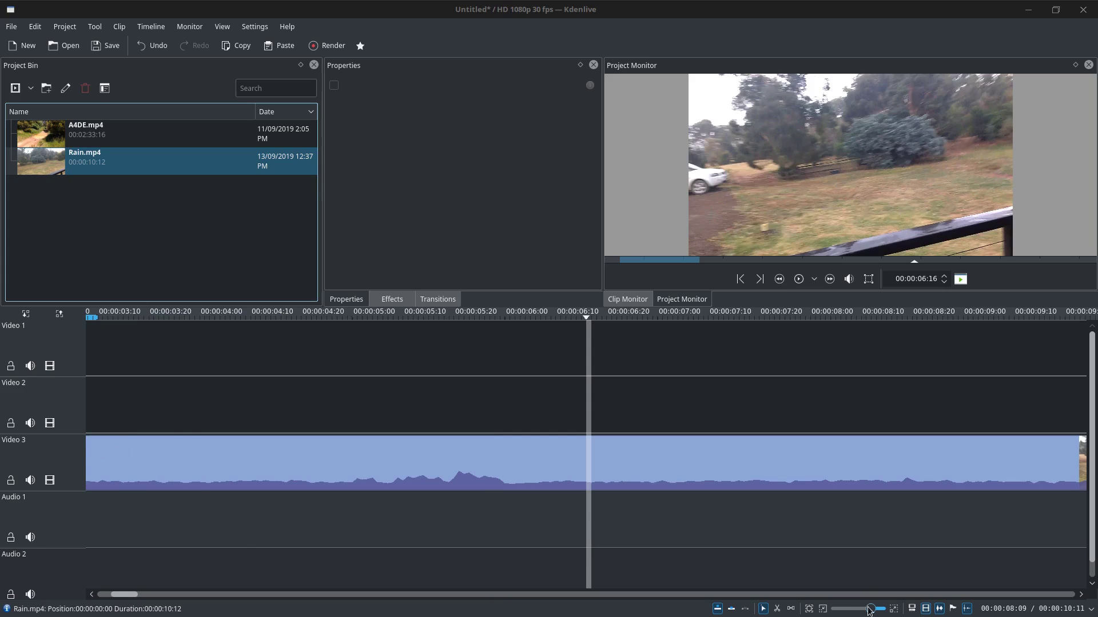
{"action": "scroll", "coordinate": [868, 610], "scroll_direction": "down", "scroll_amount": 1}
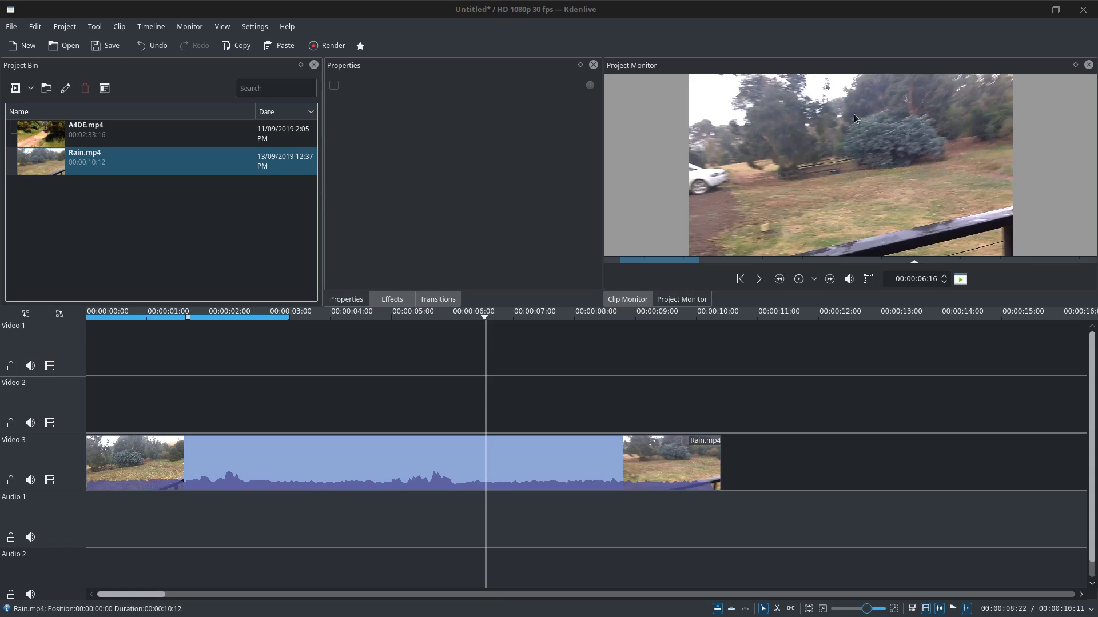
- Play and pause the timeline a few times to review the Rain clip
{"action": "left_click", "coordinate": [825, 166]}
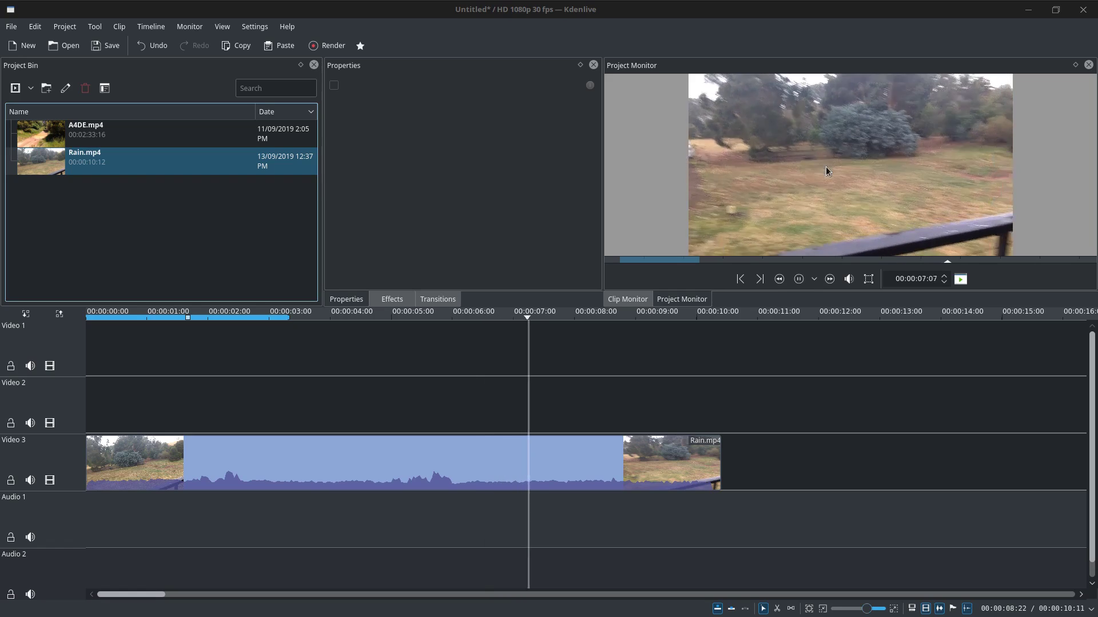
{"action": "left_click", "coordinate": [826, 167]}
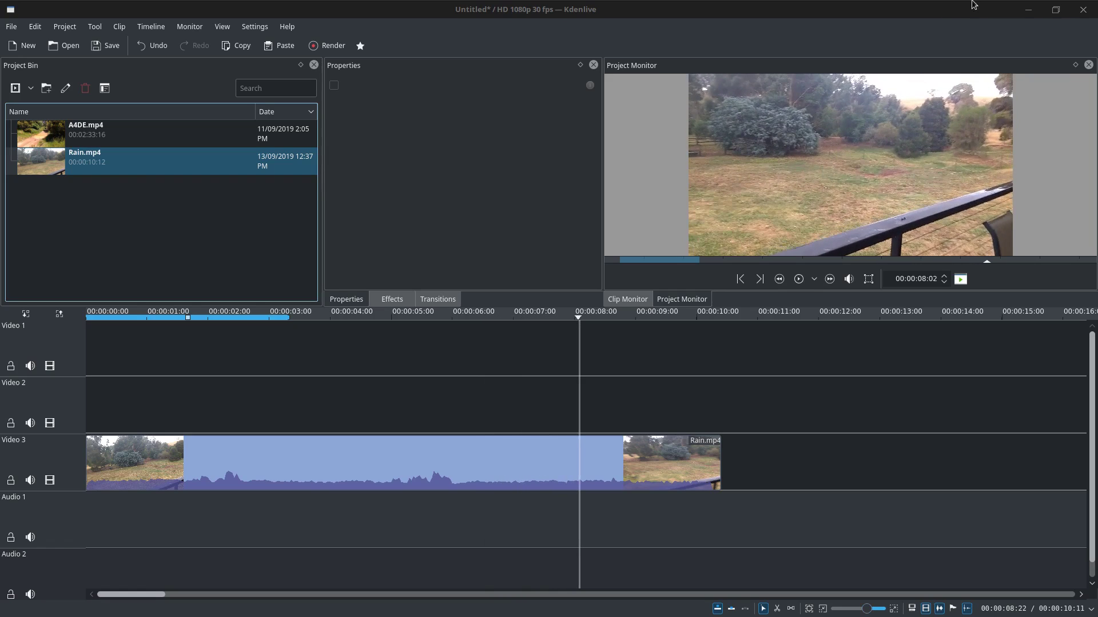
{"action": "mouse_move", "coordinate": [989, 6]}
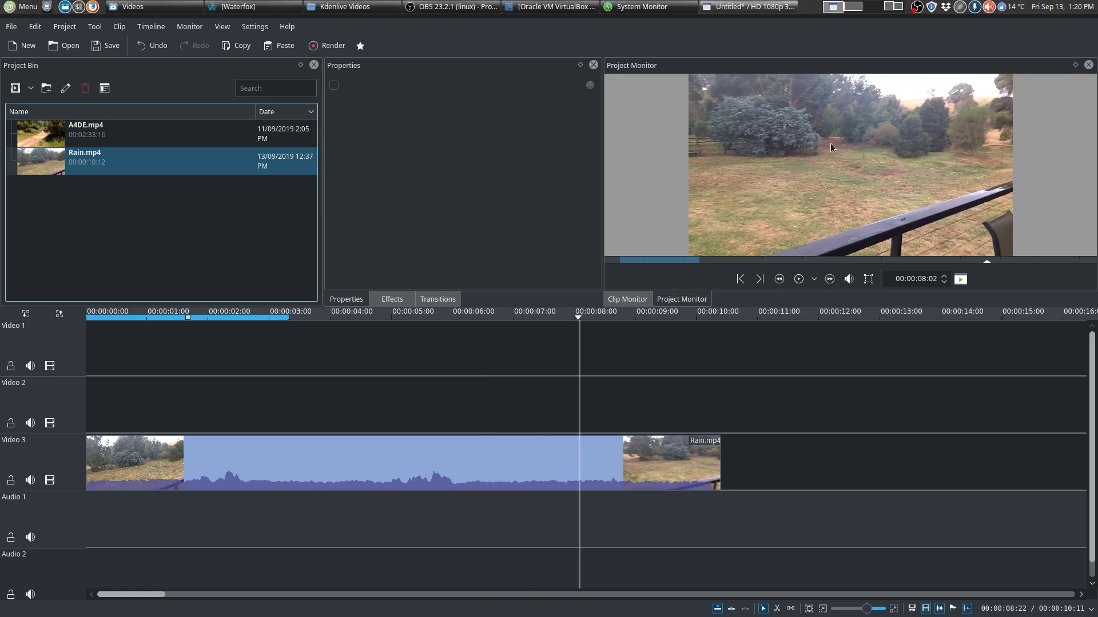
{"action": "left_click", "coordinate": [751, 152]}
{"action": "left_click", "coordinate": [751, 152]}
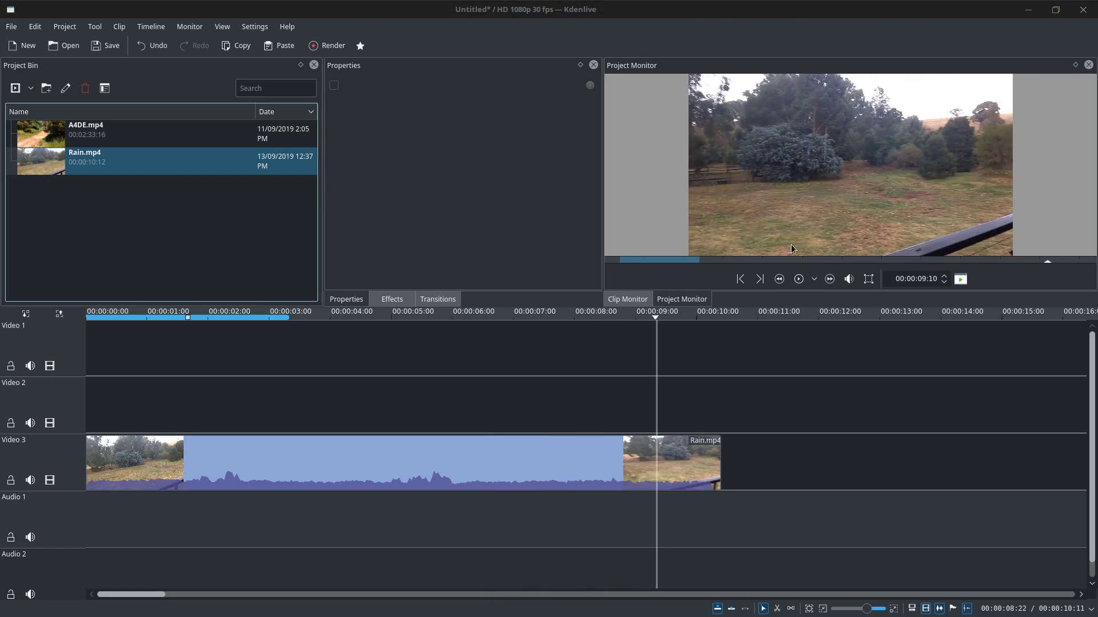
{"action": "left_click", "coordinate": [811, 170]}
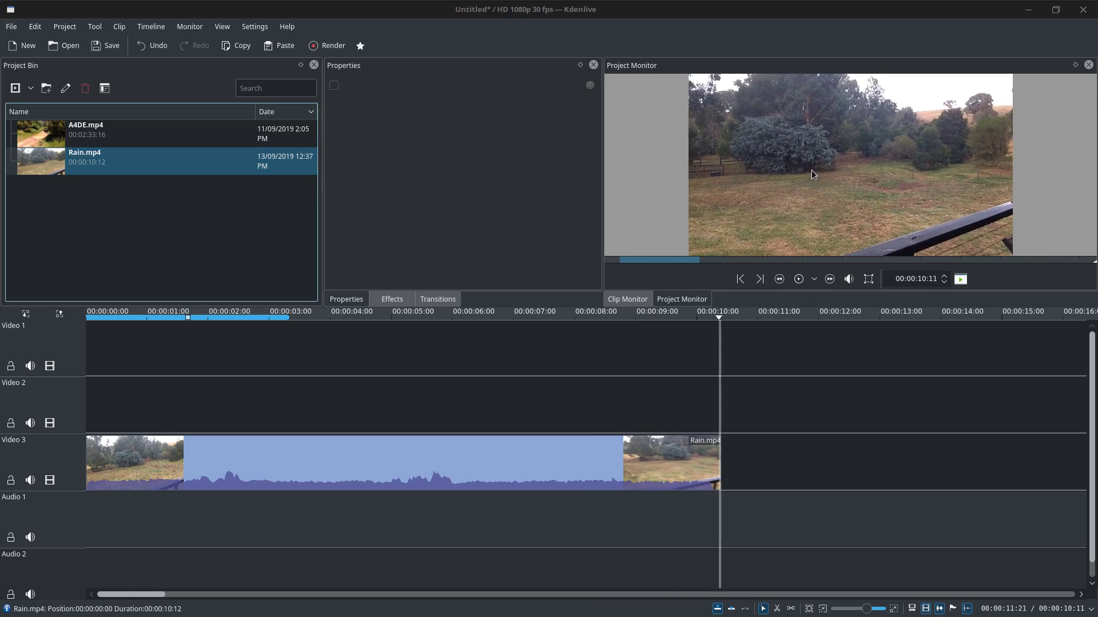
- Park the playhead at 00:00:05:23 using the ruler and Project Monitor frame stepping
{"action": "left_click", "coordinate": [415, 416]}
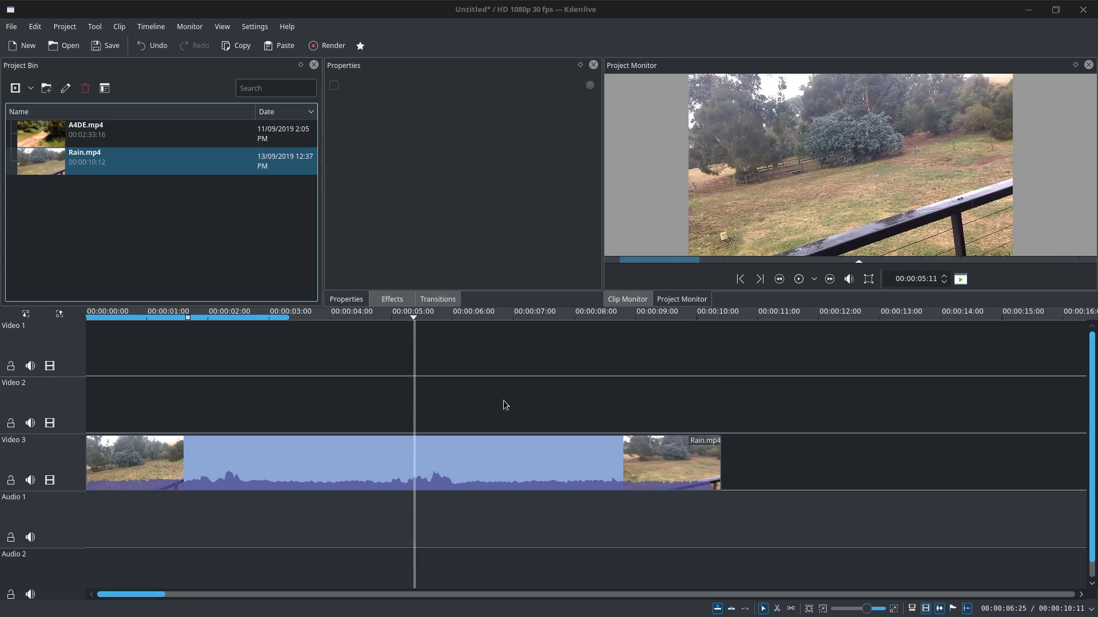
{"action": "left_click", "coordinate": [430, 407]}
{"action": "left_click", "coordinate": [458, 408]}
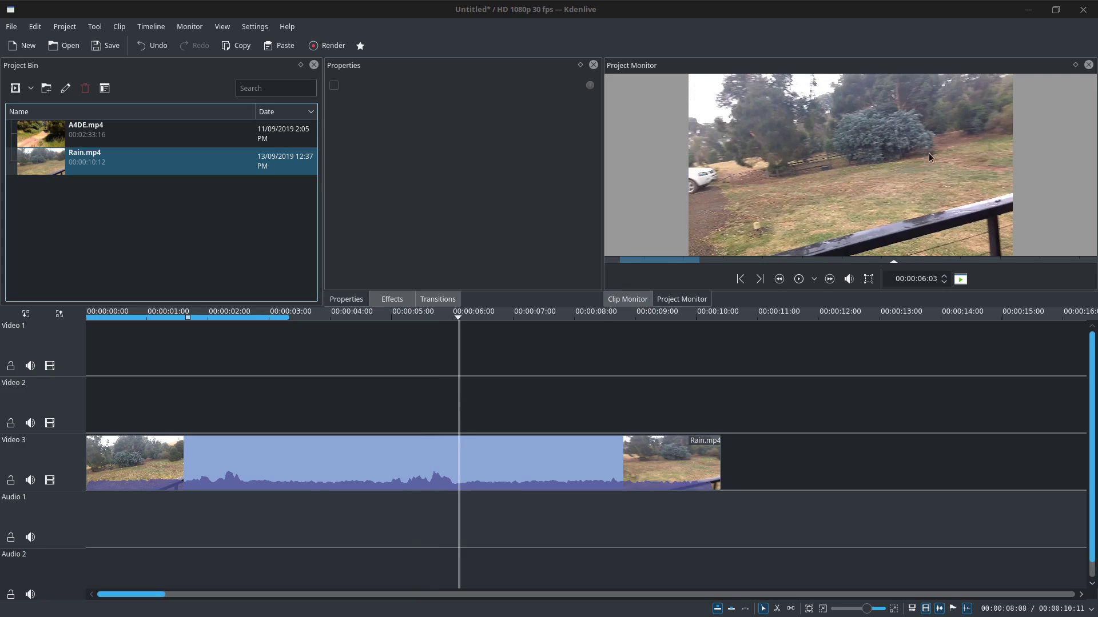
{"action": "scroll", "coordinate": [860, 172], "scroll_direction": "up", "scroll_amount": 4}
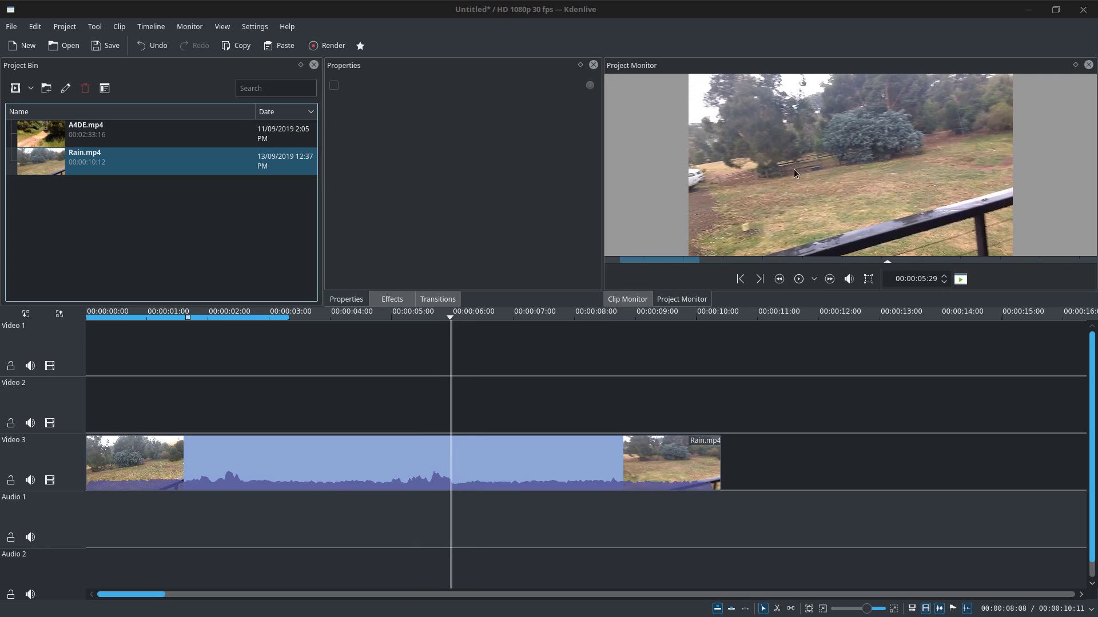
{"action": "scroll", "coordinate": [793, 169], "scroll_direction": "up", "scroll_amount": 2}
{"action": "scroll", "coordinate": [793, 169], "scroll_direction": "down", "scroll_amount": 6}
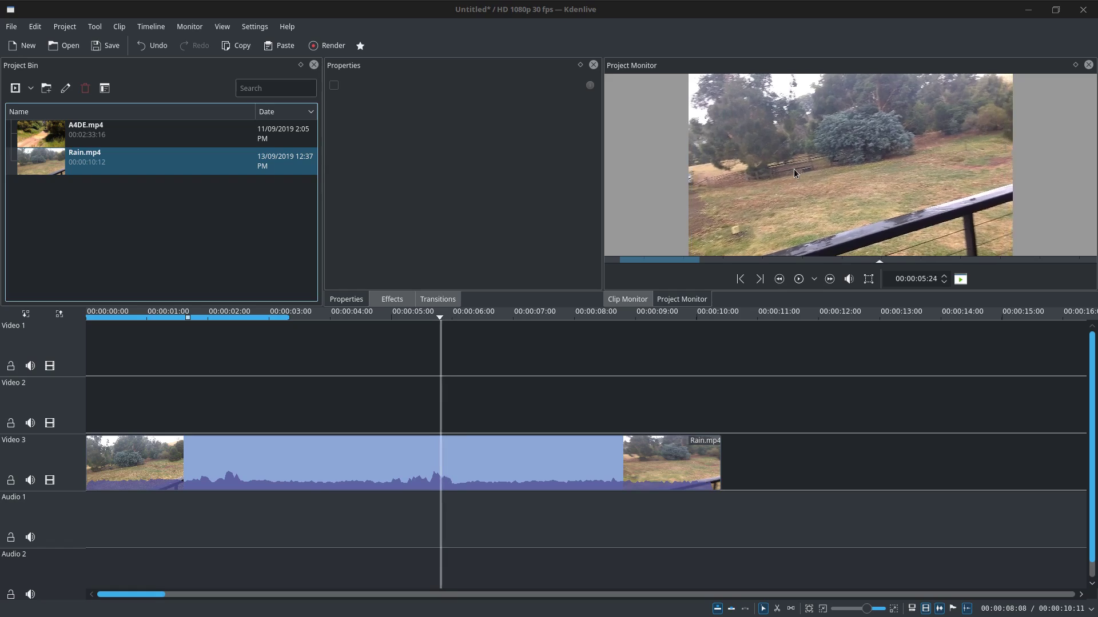
{"action": "scroll", "coordinate": [793, 169], "scroll_direction": "up", "scroll_amount": 6}
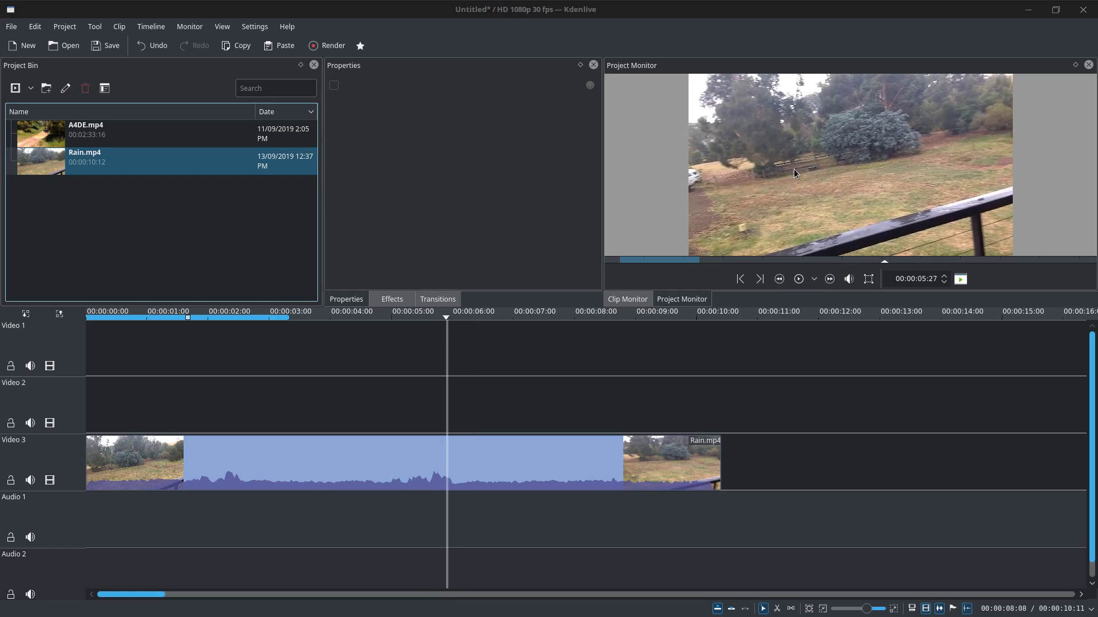
{"action": "scroll", "coordinate": [794, 169], "scroll_direction": "up", "scroll_amount": 3}
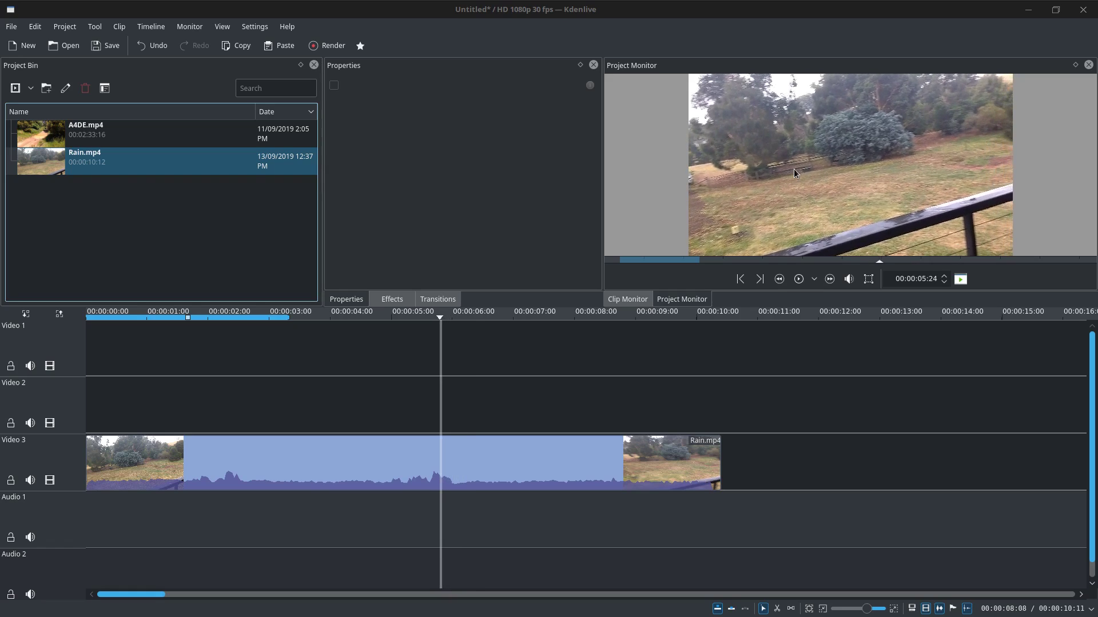
{"action": "scroll", "coordinate": [793, 169], "scroll_direction": "up", "scroll_amount": 1}
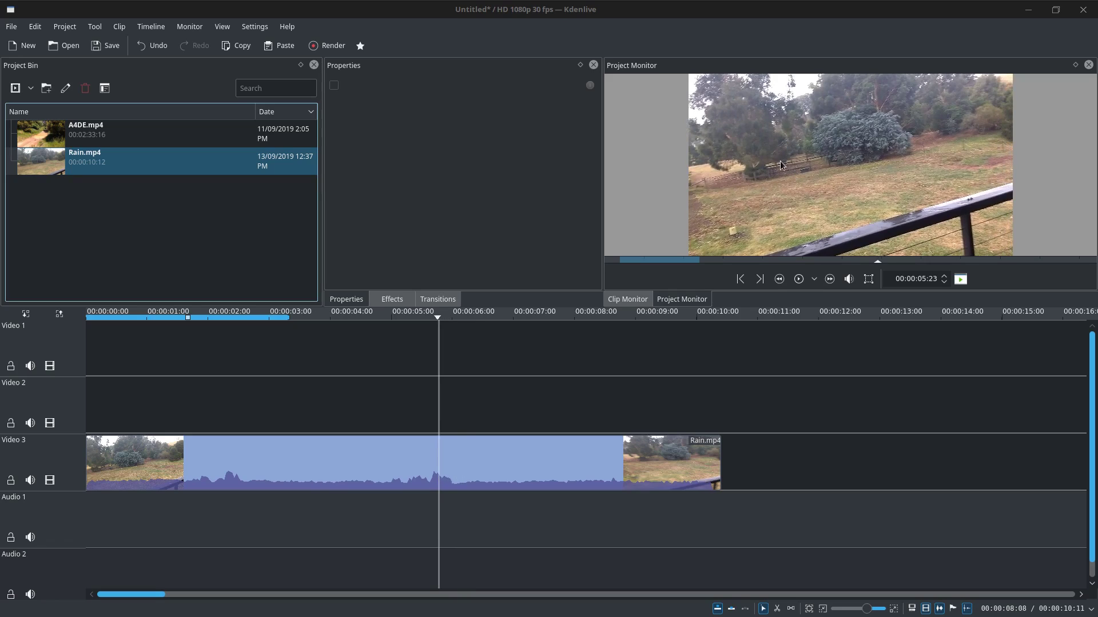
- Cut the Rain clip at 00:00:05:23 with the Razor tool and nudge the second piece
{"action": "left_click", "coordinate": [778, 610]}
{"action": "left_click", "coordinate": [438, 463]}
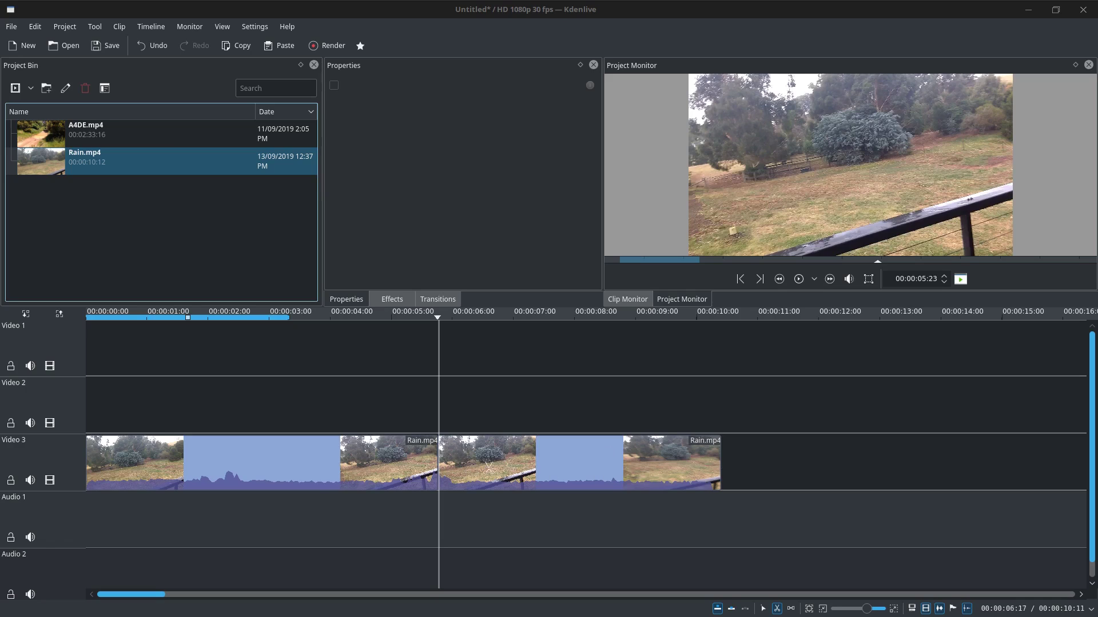
{"action": "left_click", "coordinate": [763, 608]}
{"action": "left_click_drag", "start_coordinate": [584, 461], "coordinate": [556, 458]}
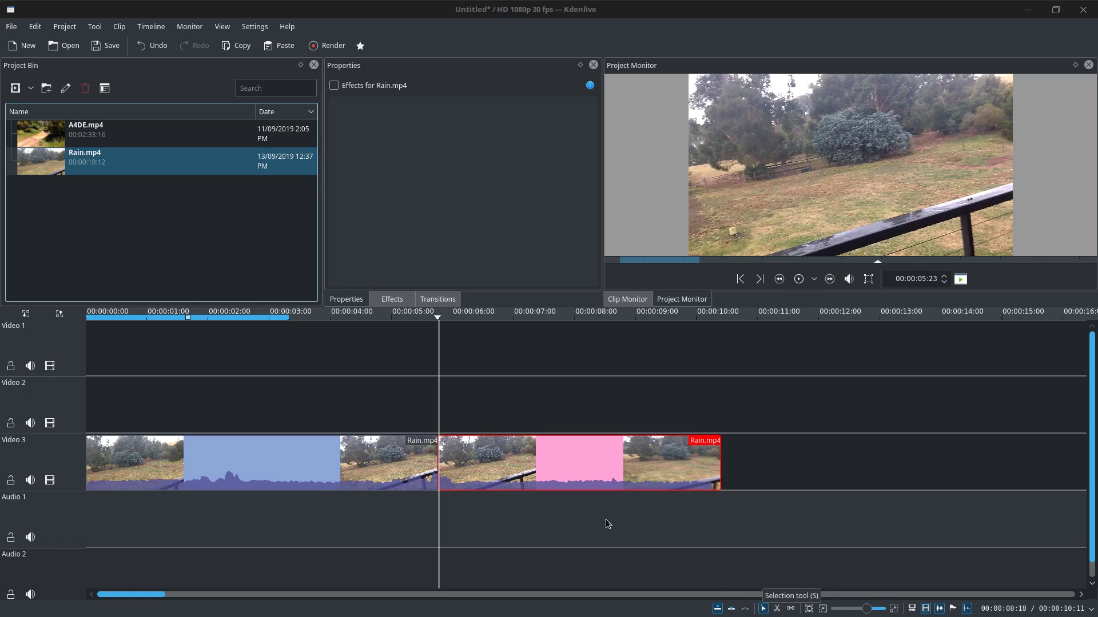
- Step the playhead frame by frame to the second cut point at 00:00:07:08
{"action": "left_click", "coordinate": [559, 513]}
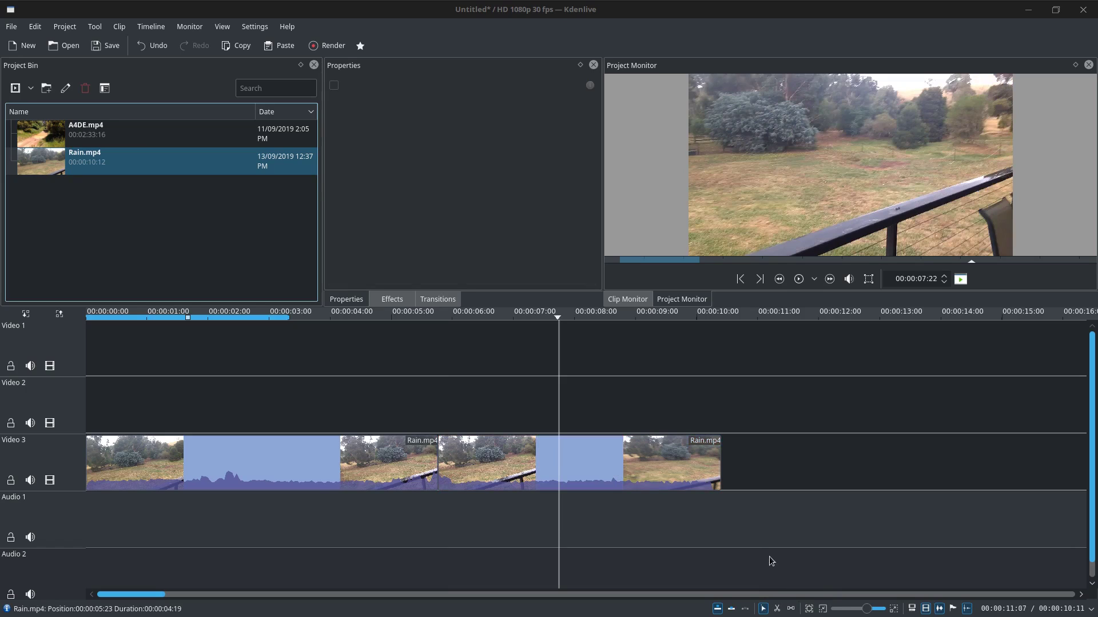
{"action": "left_click", "coordinate": [440, 415]}
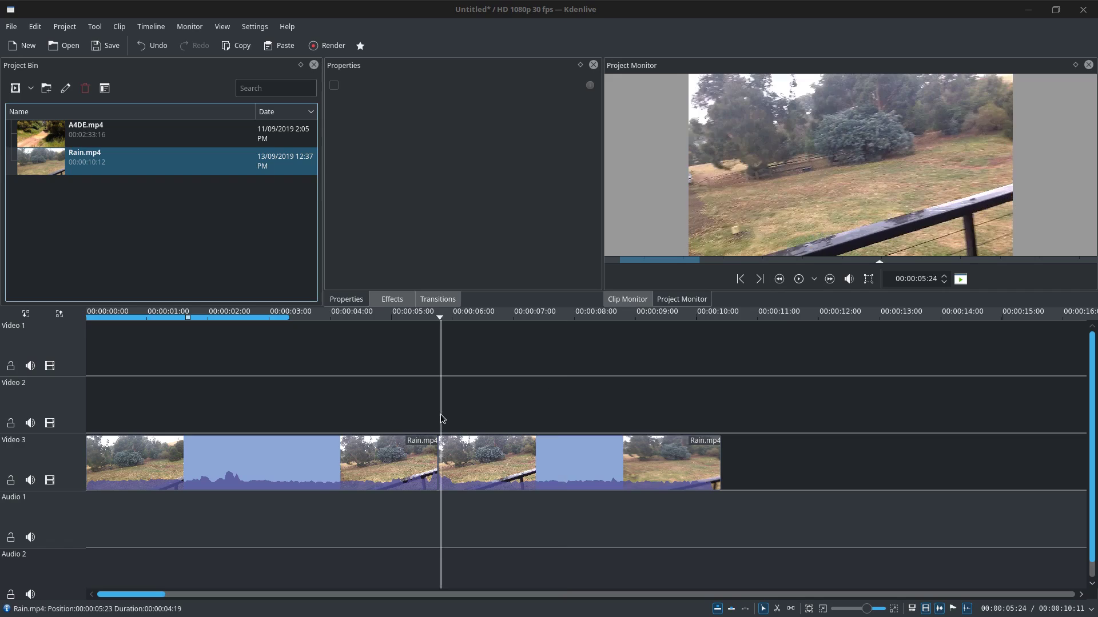
{"action": "left_click", "coordinate": [434, 414]}
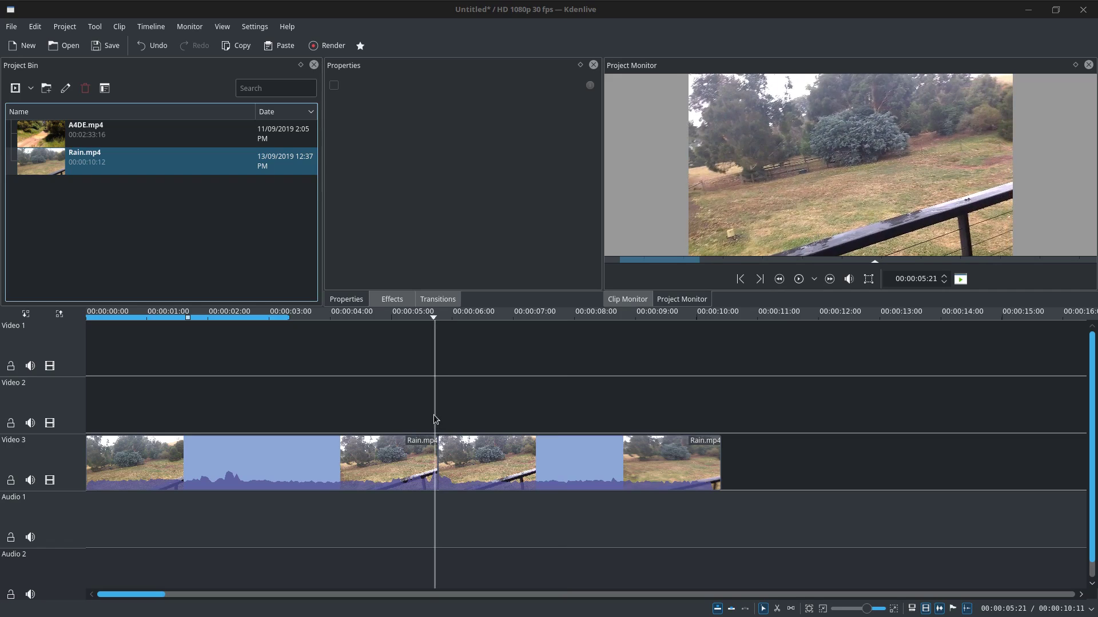
{"action": "left_click_drag", "start_coordinate": [436, 413], "coordinate": [503, 413]}
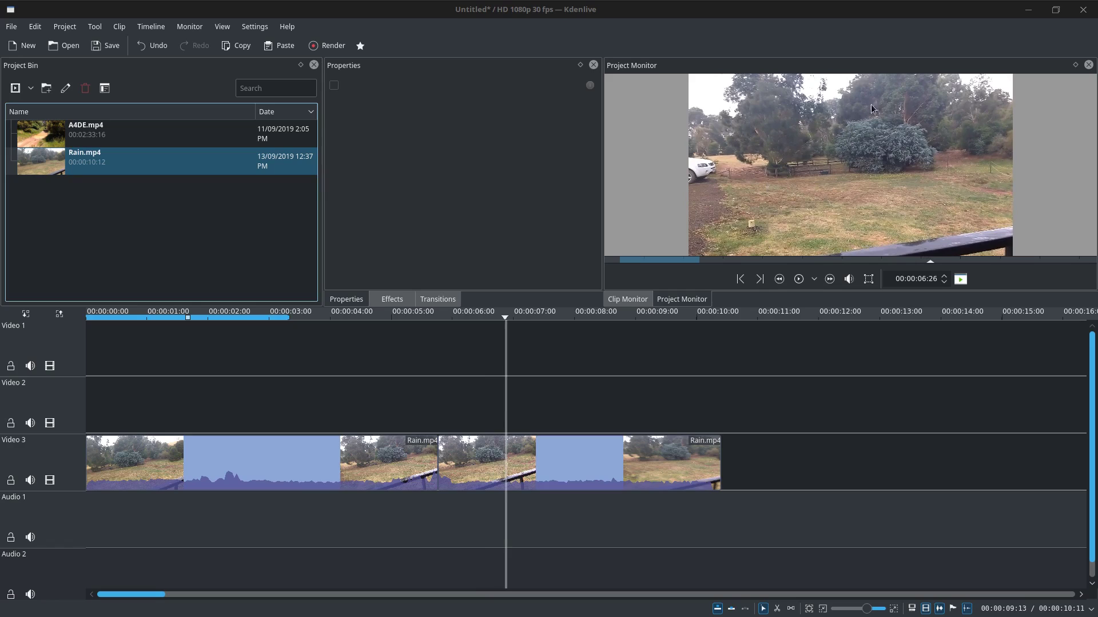
{"action": "key", "text": "Right"}
{"action": "key", "text": "Right"}
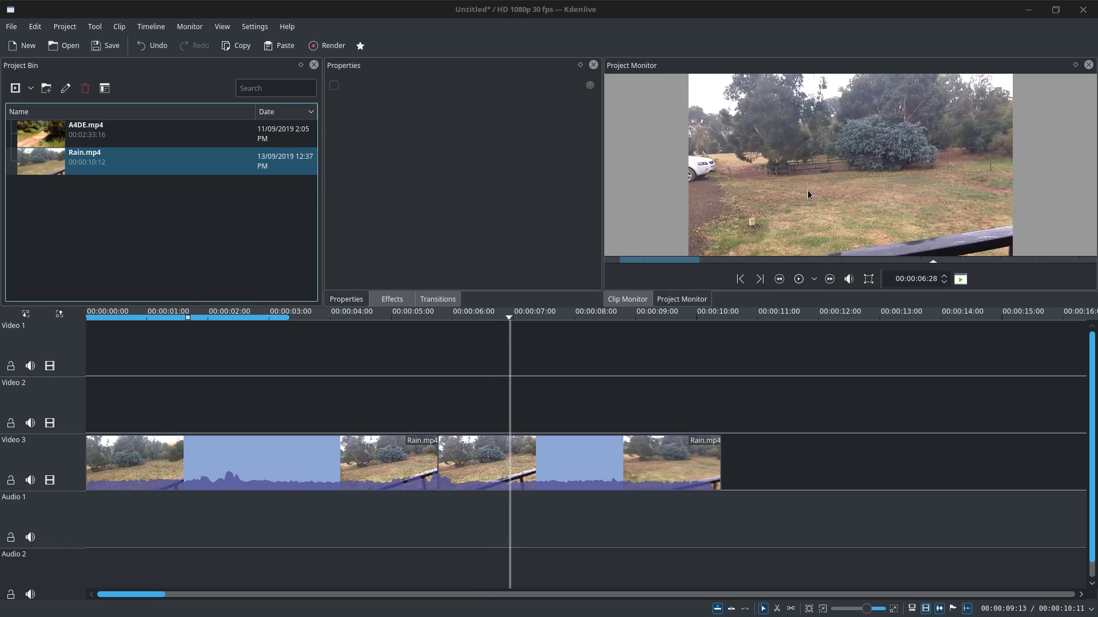
{"action": "key", "text": "Right"}
{"action": "key", "text": "Right"}
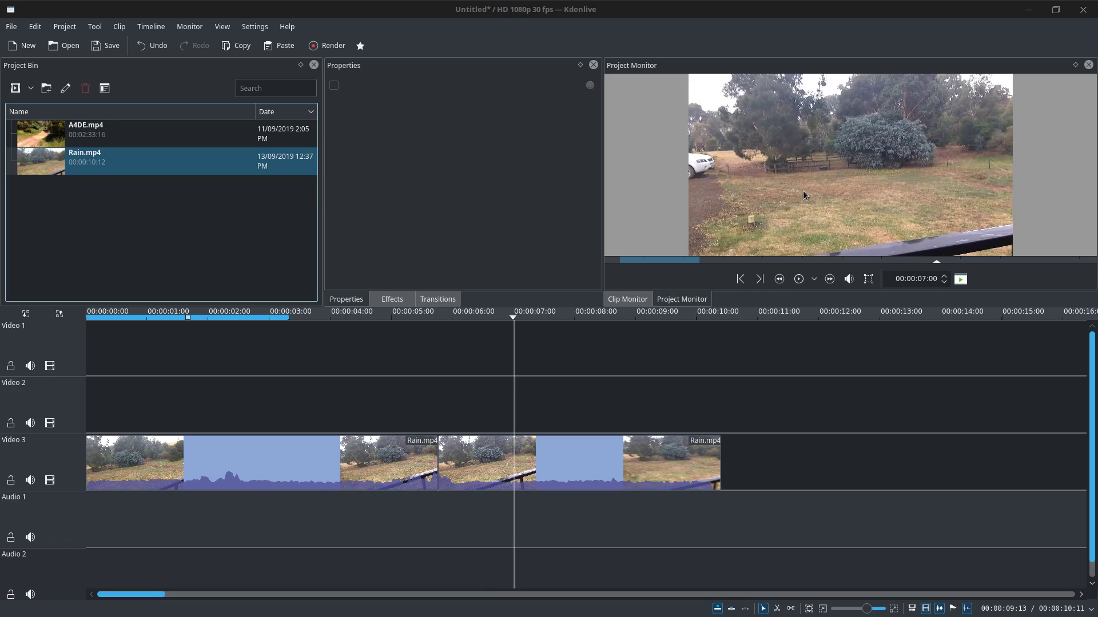
{"action": "key", "text": "Right"}
{"action": "key", "text": "Right"}
{"action": "key", "text": "Right"}
{"action": "key", "text": "Right"}
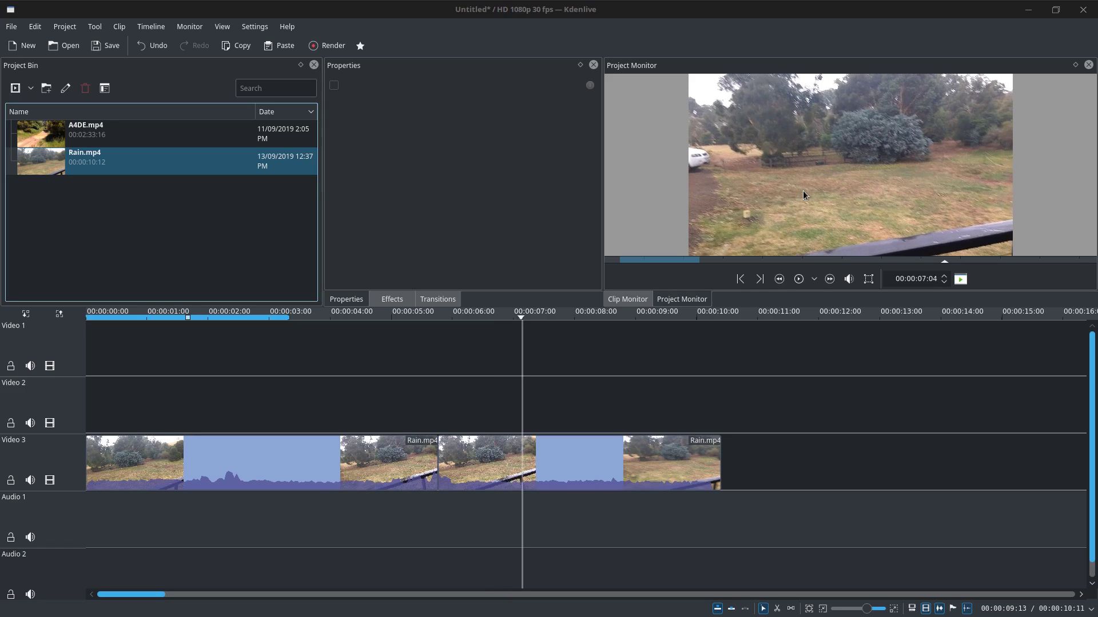
{"action": "key", "text": "Right"}
{"action": "key", "text": "Right"}
{"action": "key", "text": "Right"}
{"action": "key", "text": "Right"}
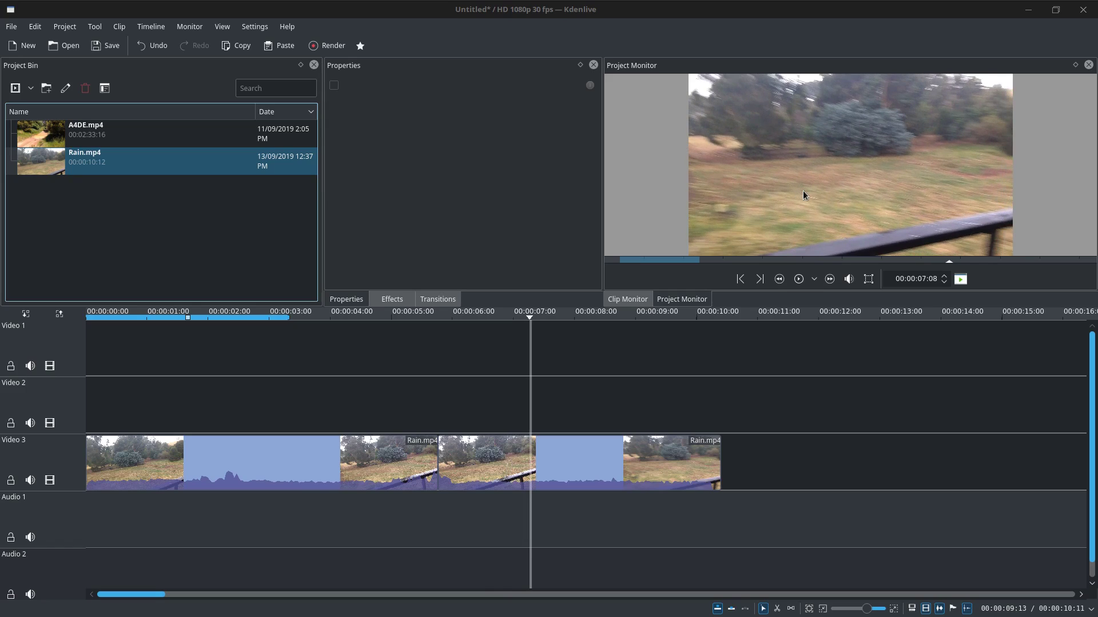
{"action": "key", "text": "x"}
- Cut at 00:00:07:08, delete the middle Rain piece, and slide the last piece left to close the gap
{"action": "left_click", "coordinate": [531, 457]}
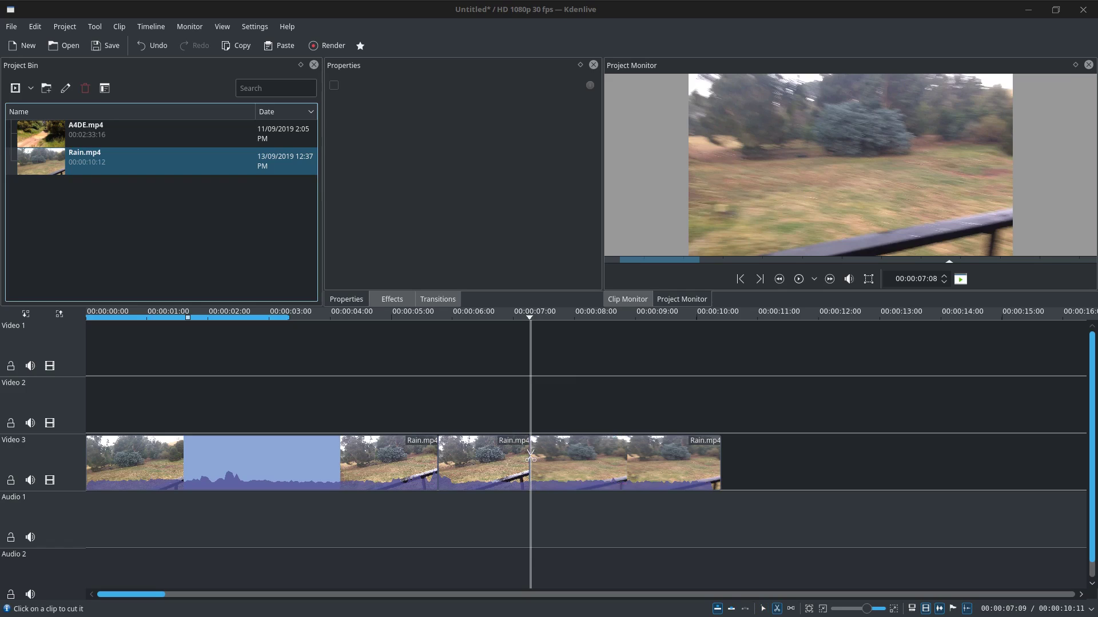
{"action": "key", "text": "s"}
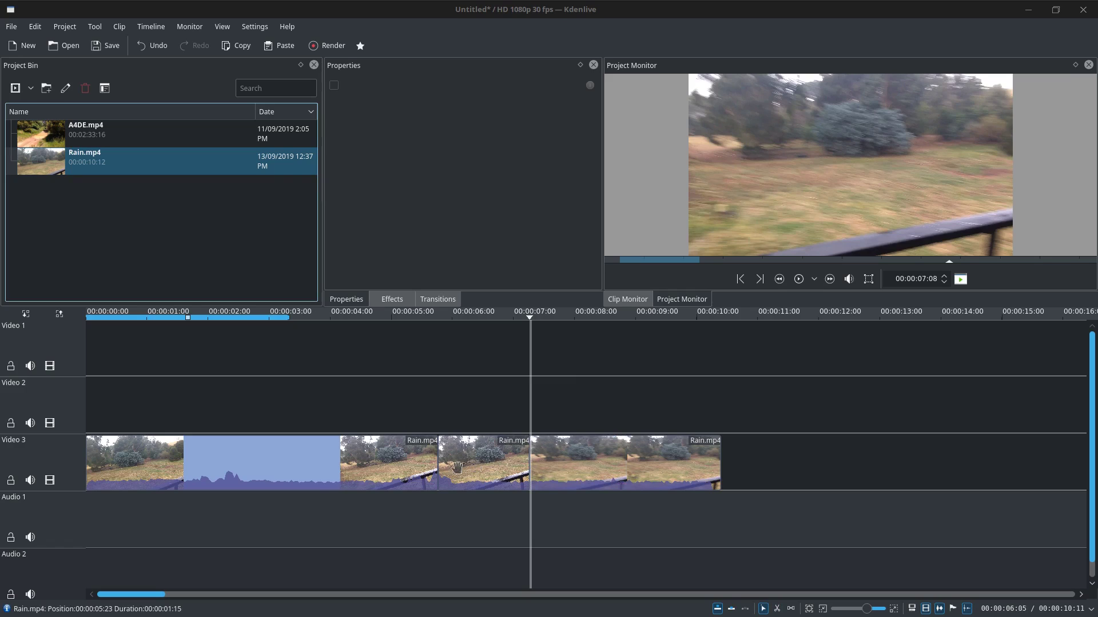
{"action": "left_click", "coordinate": [481, 462]}
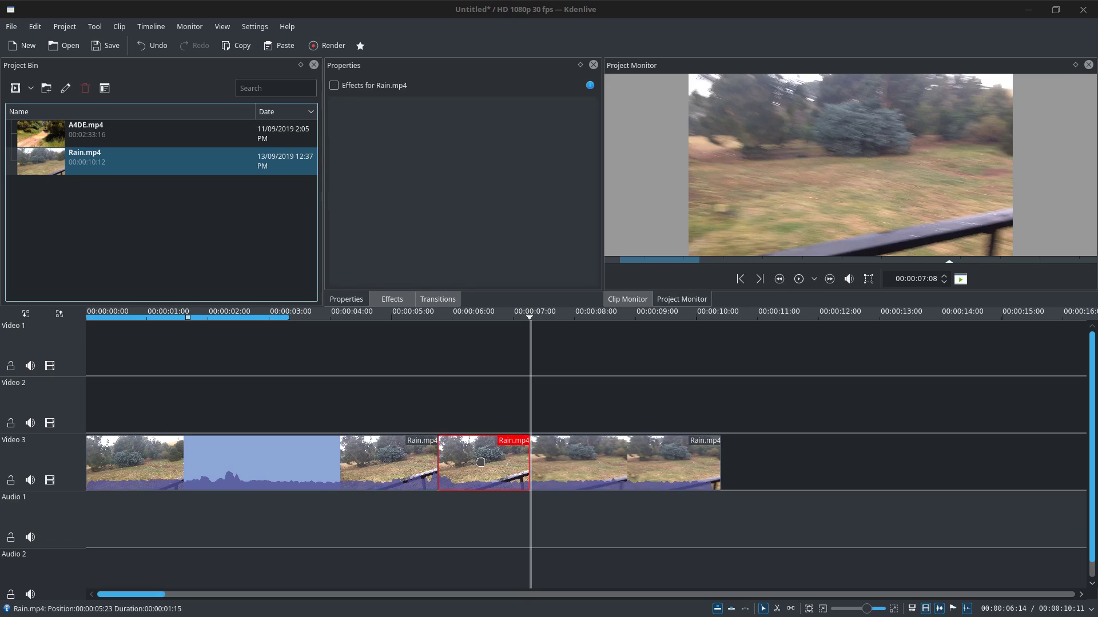
{"action": "right_click", "coordinate": [486, 462]}
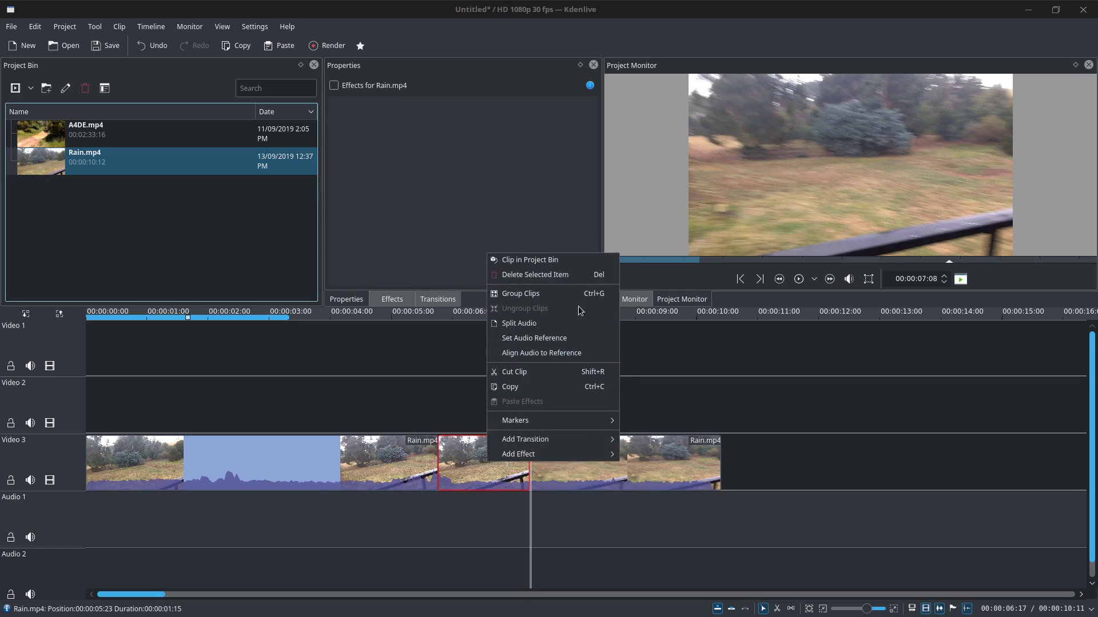
{"action": "left_click", "coordinate": [555, 275]}
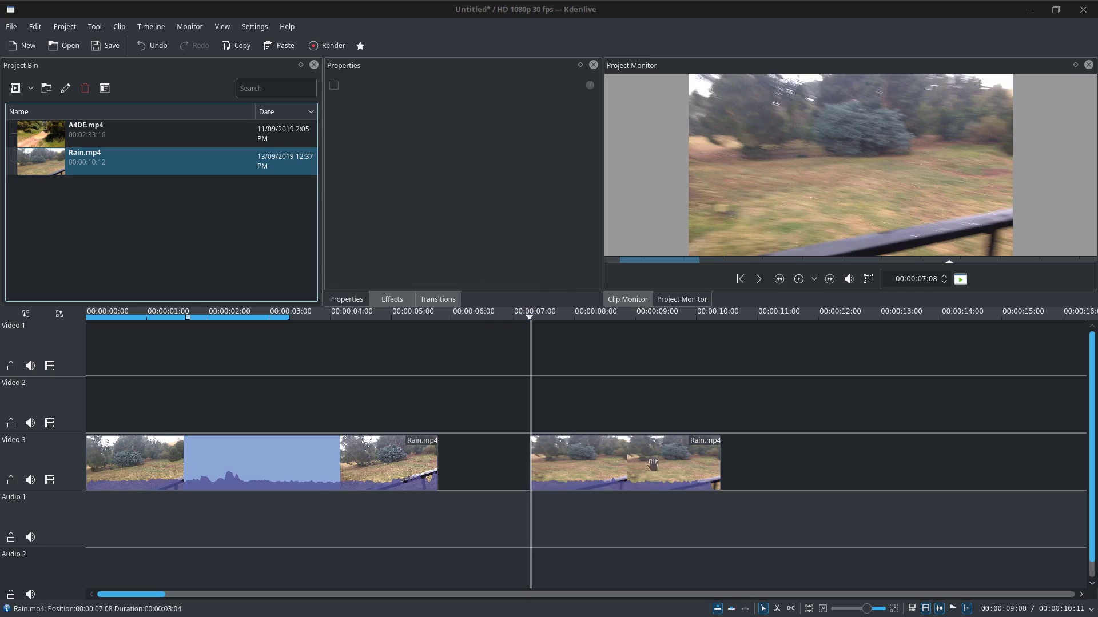
{"action": "left_click_drag", "start_coordinate": [655, 460], "coordinate": [559, 454]}
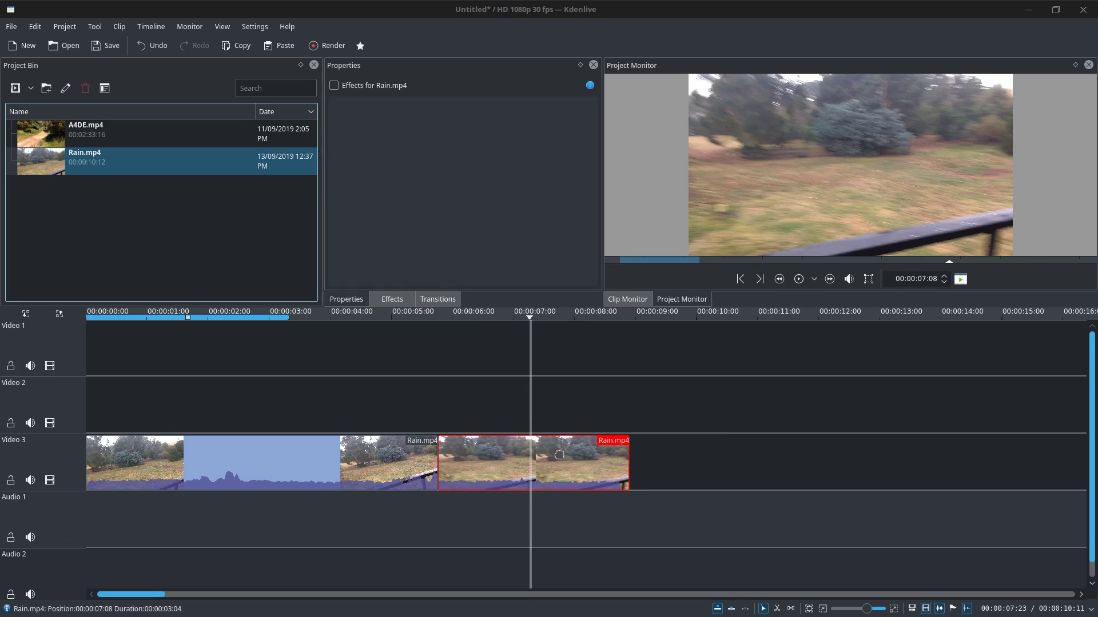
{"action": "left_click", "coordinate": [412, 410]}
{"action": "left_click", "coordinate": [412, 409]}
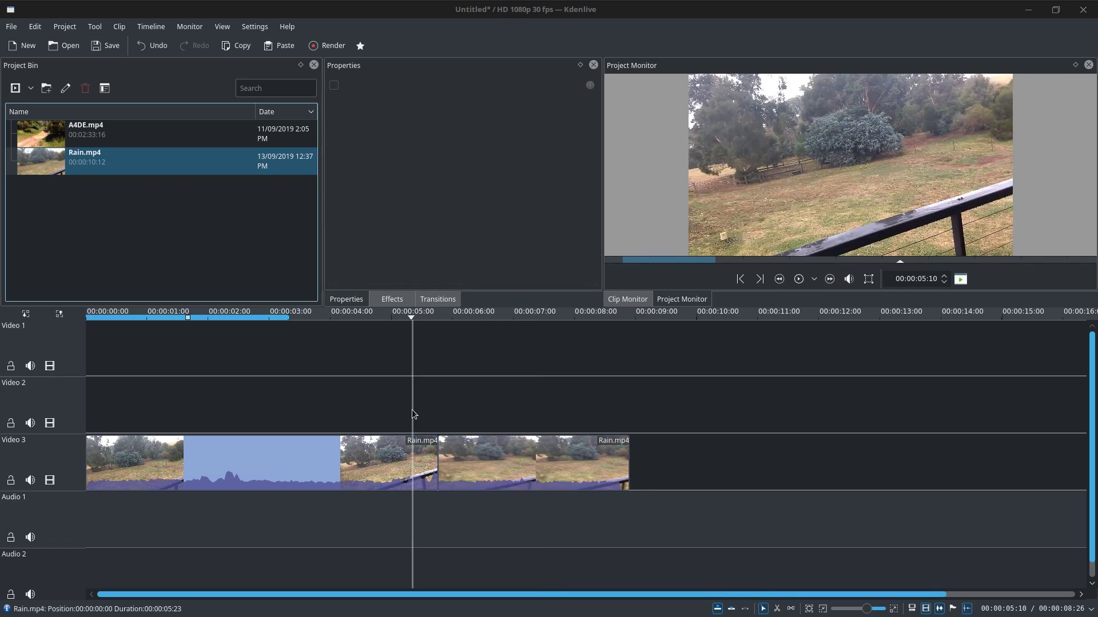
{"action": "left_click", "coordinate": [383, 404]}
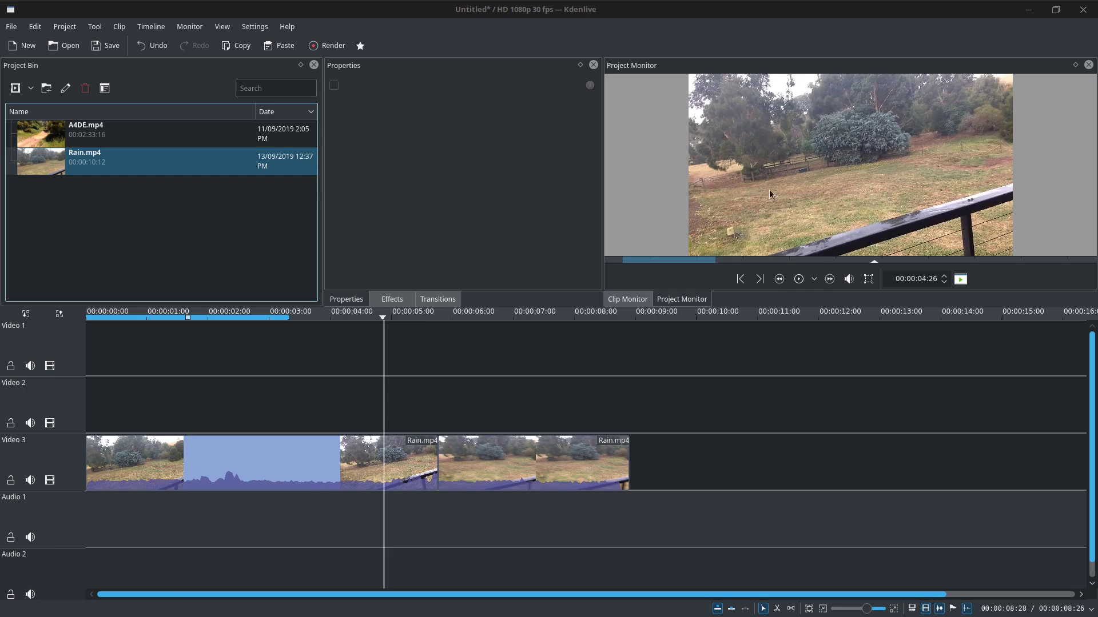
{"action": "left_click", "coordinate": [757, 168]}
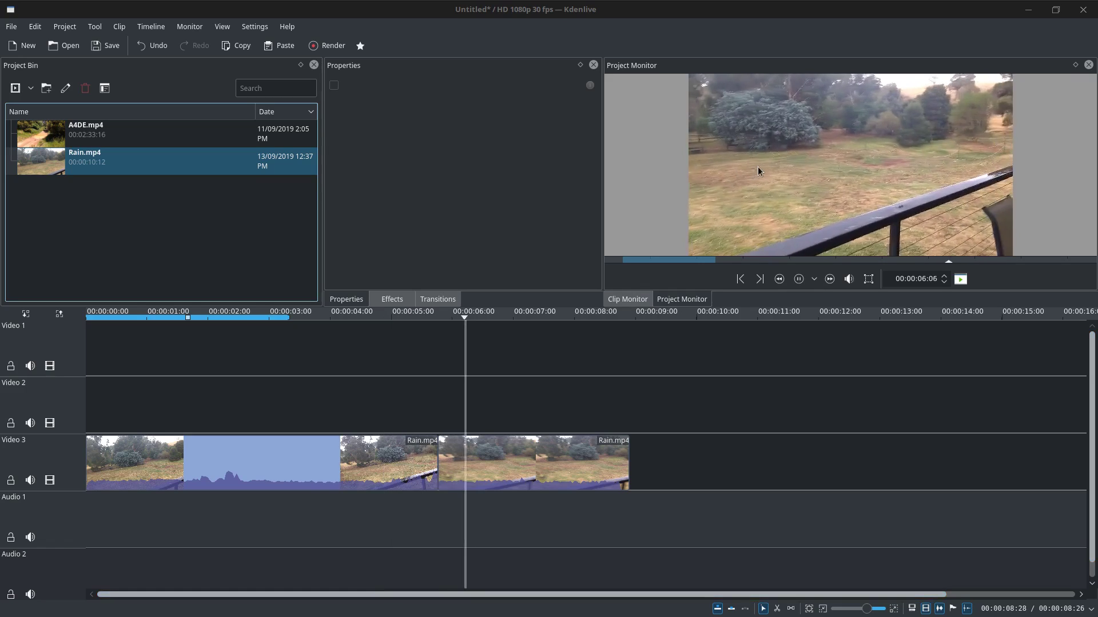
{"action": "left_click", "coordinate": [757, 166]}
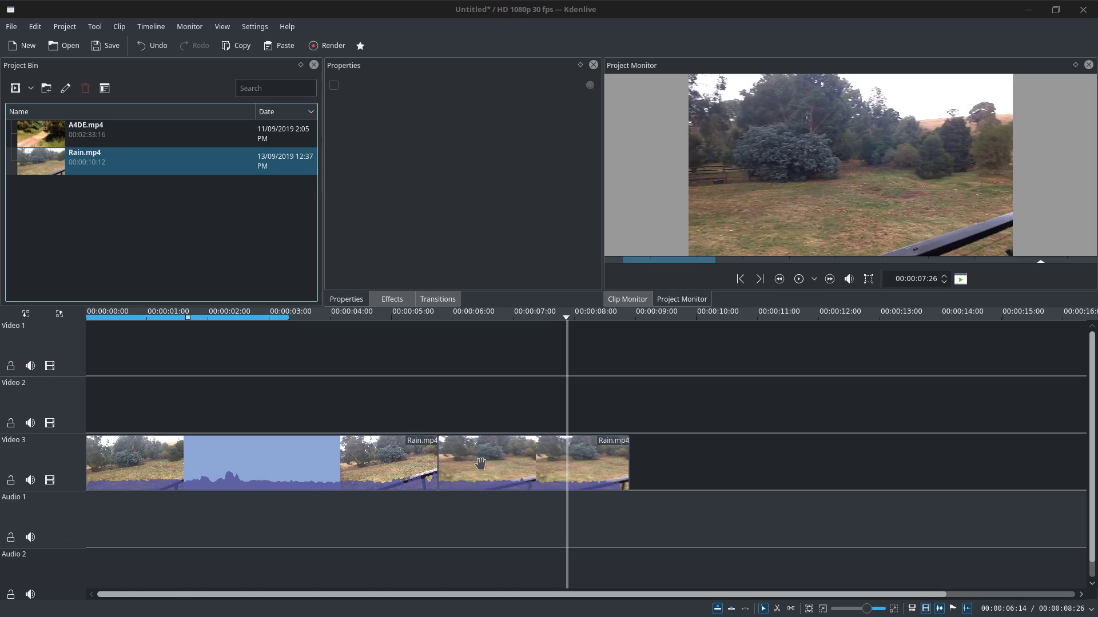
- Save the project as Wet Bikes.kdenlive, overwriting the existing file
{"action": "left_click", "coordinate": [111, 50]}
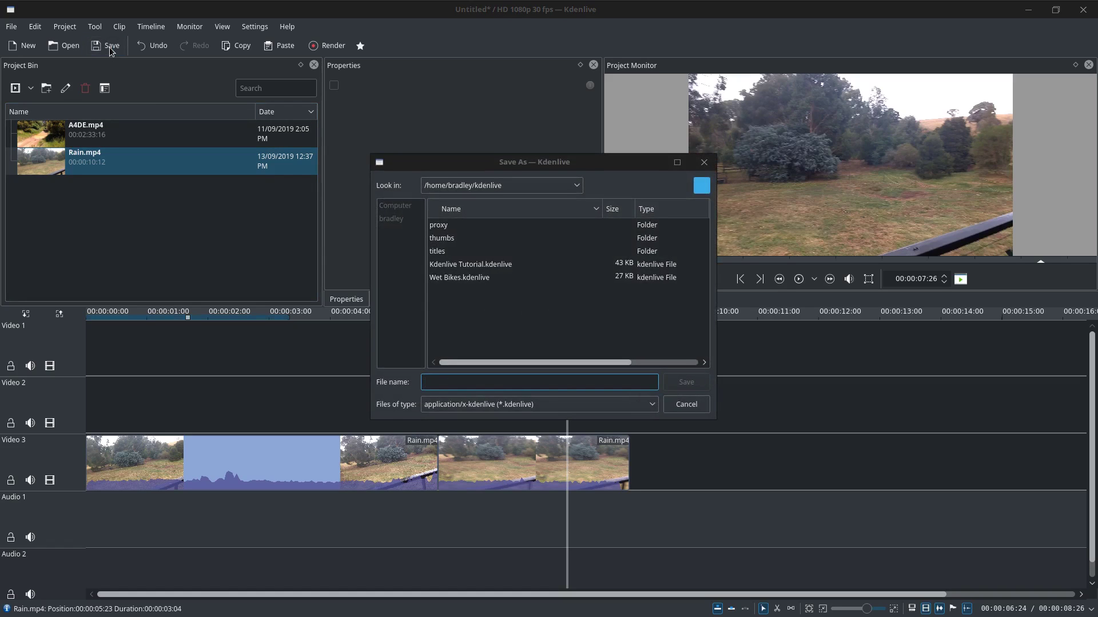
{"action": "left_click", "coordinate": [686, 404]}
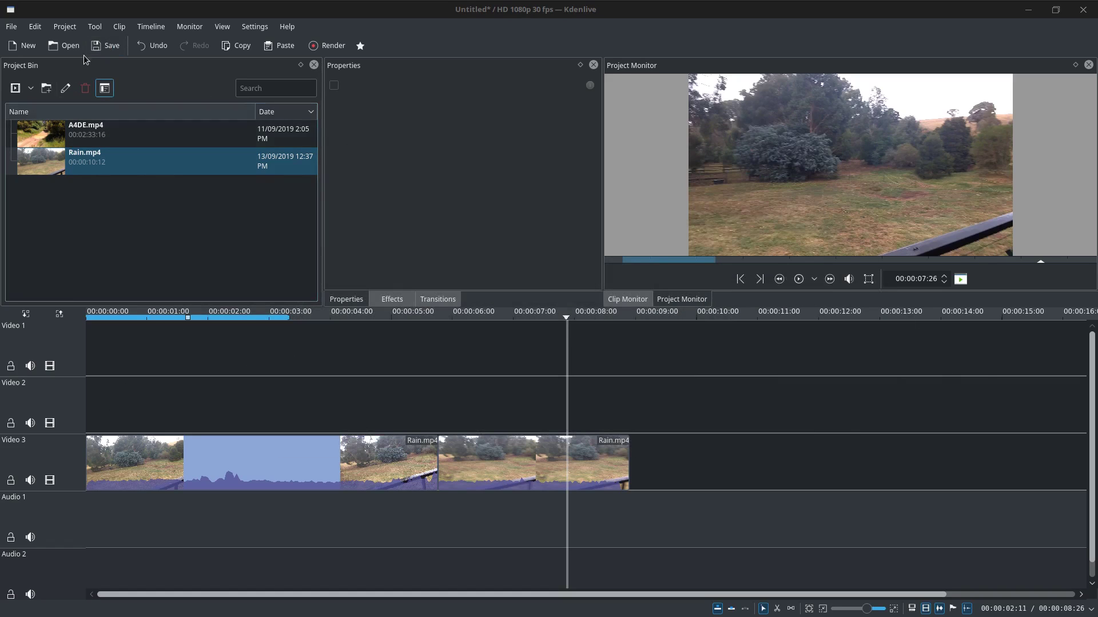
{"action": "left_click", "coordinate": [12, 30]}
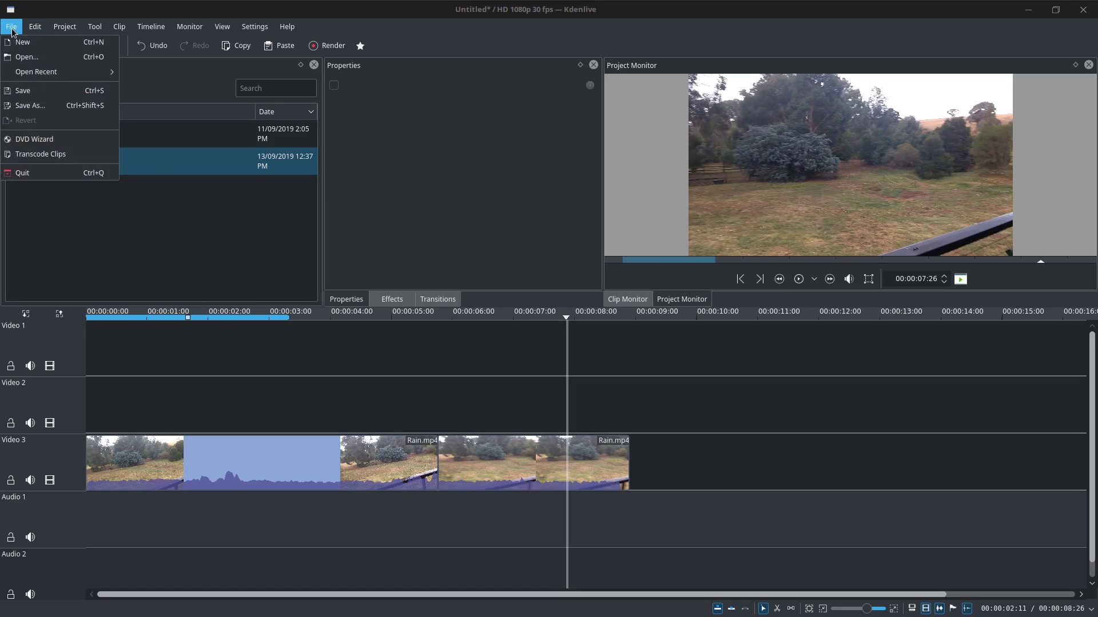
{"action": "left_click", "coordinate": [44, 107]}
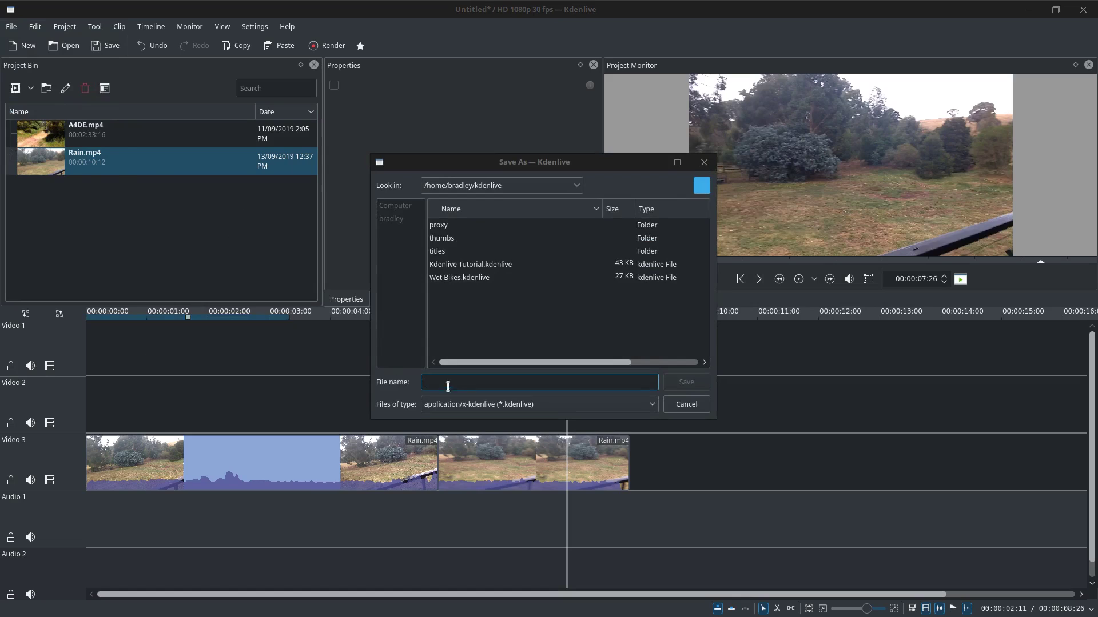
{"action": "type", "text": "we"}
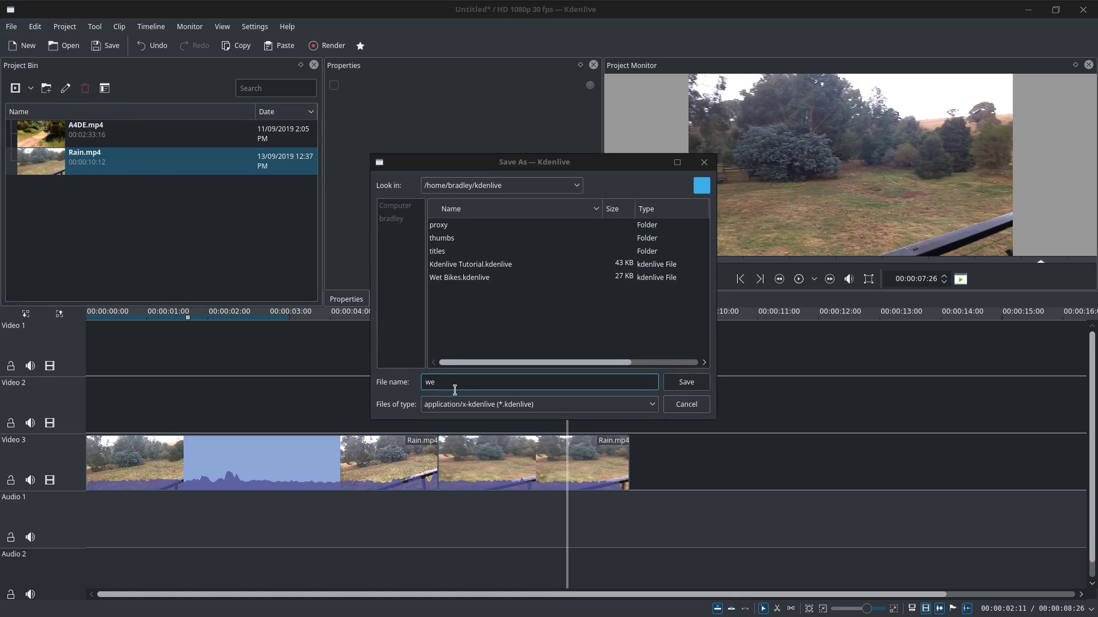
{"action": "type", "text": "r"}
{"action": "key", "text": "BackSpace"}
{"action": "key", "text": "BackSpace"}
{"action": "key", "text": "BackSpace"}
{"action": "type", "text": "W"}
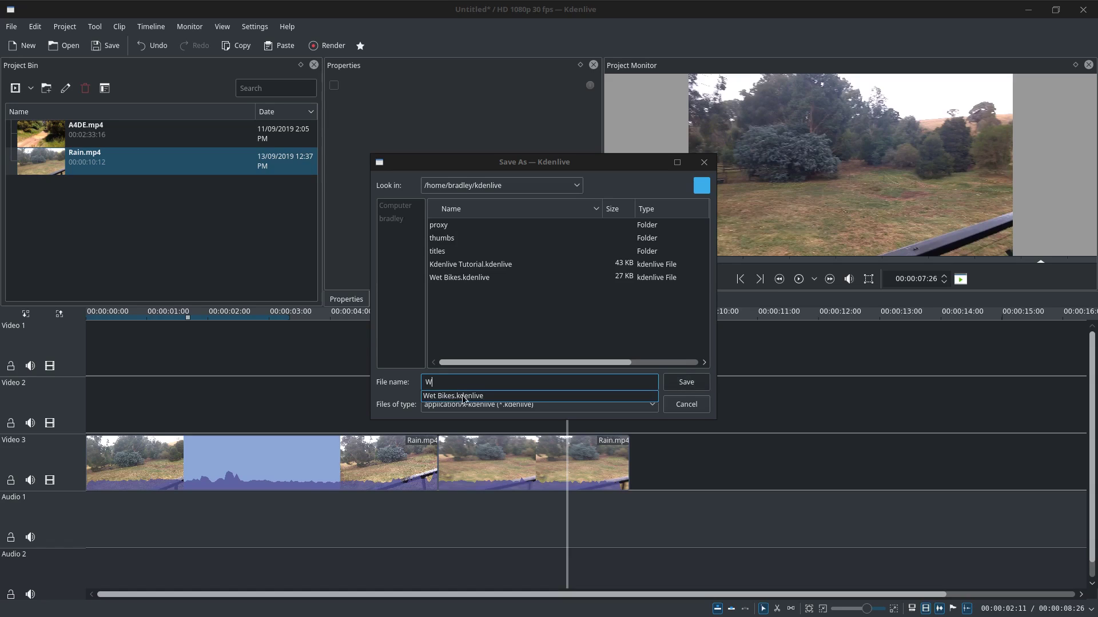
{"action": "left_click", "coordinate": [457, 396]}
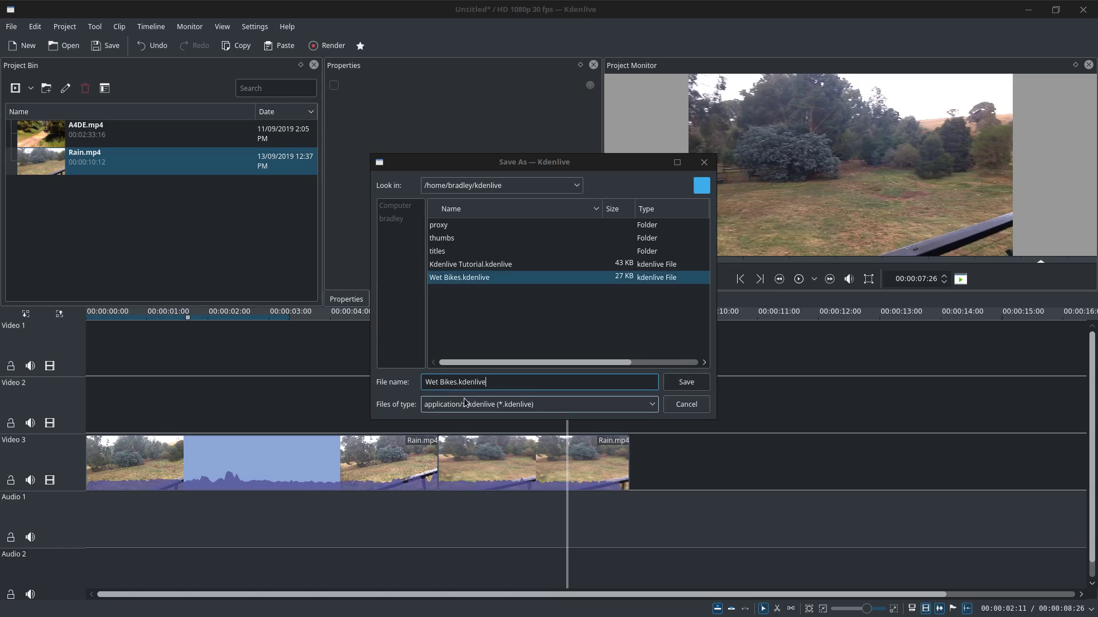
{"action": "left_click", "coordinate": [684, 382]}
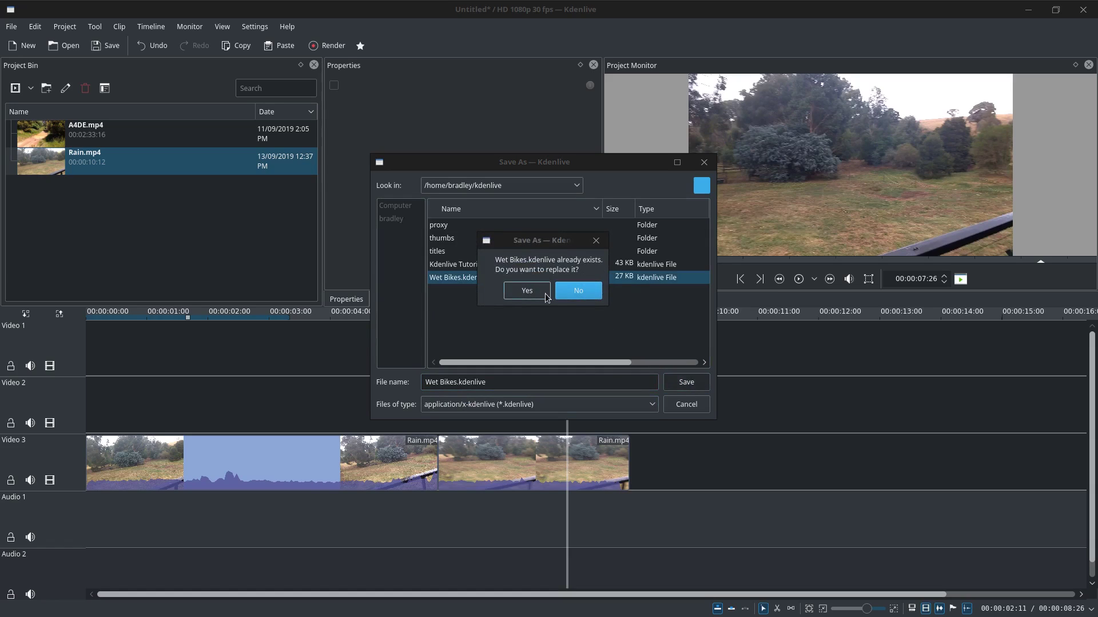
{"action": "left_click", "coordinate": [519, 293]}
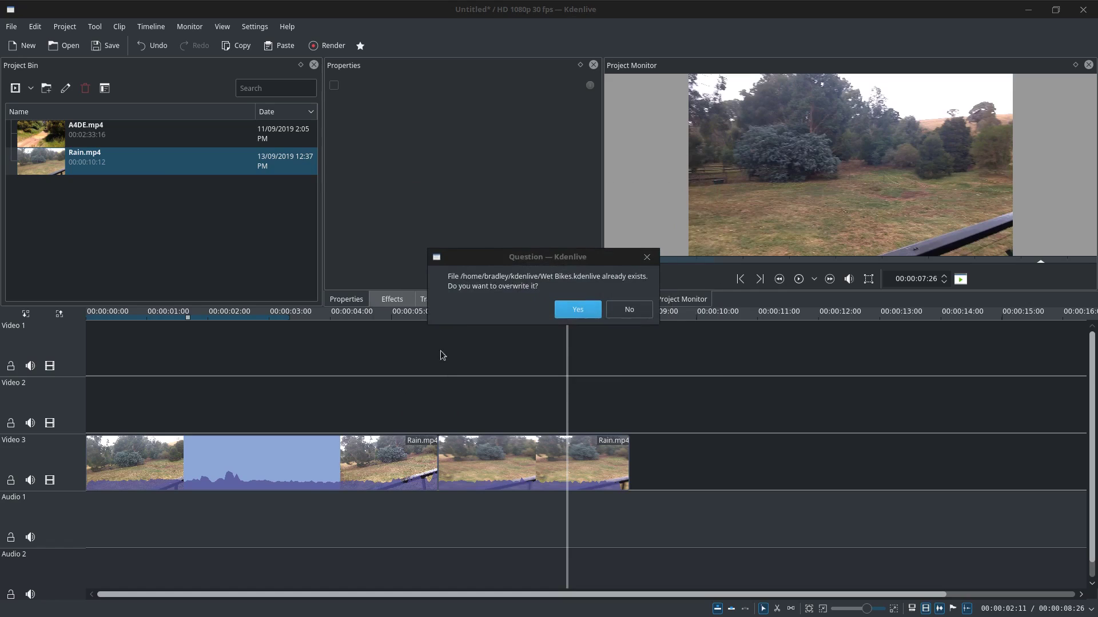
{"action": "key", "text": "Return"}
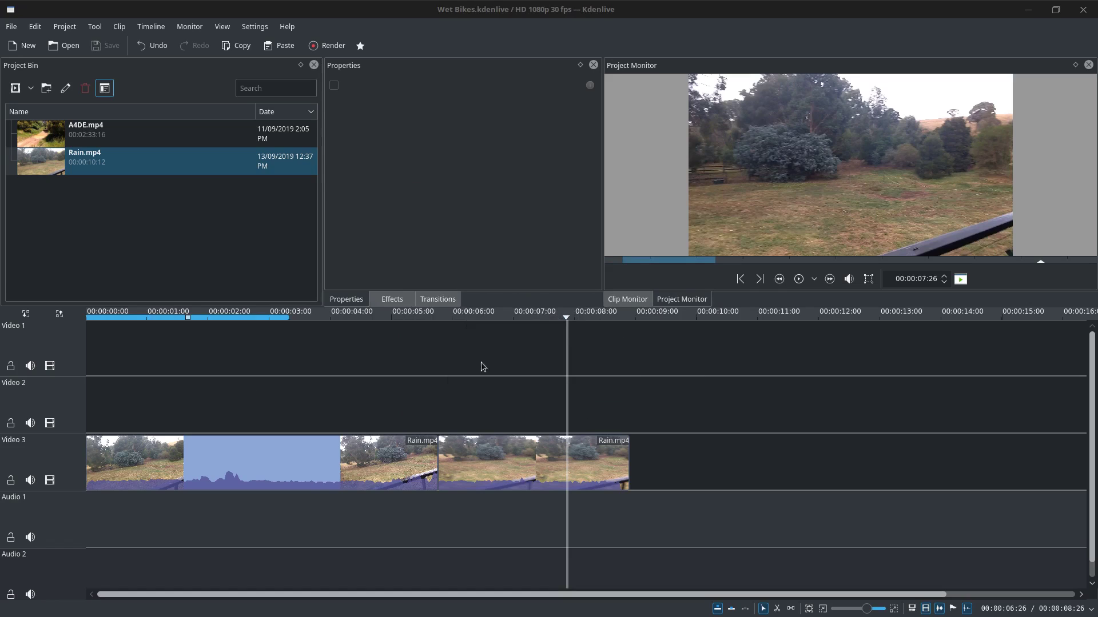
- Place A4DE.mp4 on Video 3 directly after the Rain pieces, extending the timeline to 00:02:42:12
{"action": "left_click", "coordinate": [125, 129]}
{"action": "left_click_drag", "start_coordinate": [125, 132], "coordinate": [710, 452]}
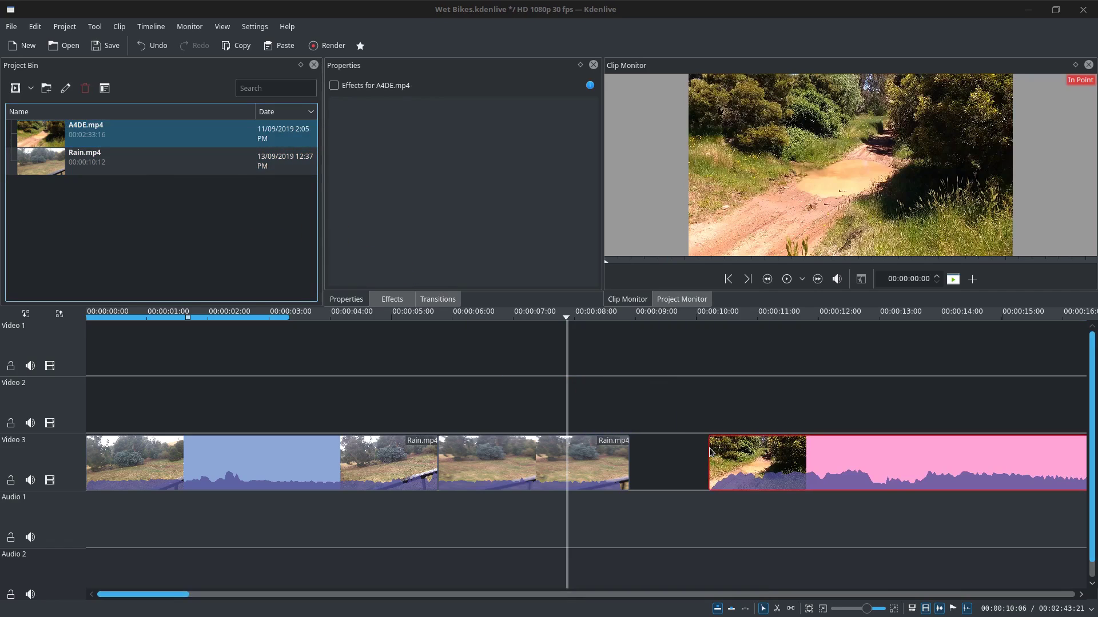
{"action": "left_click", "coordinate": [852, 610]}
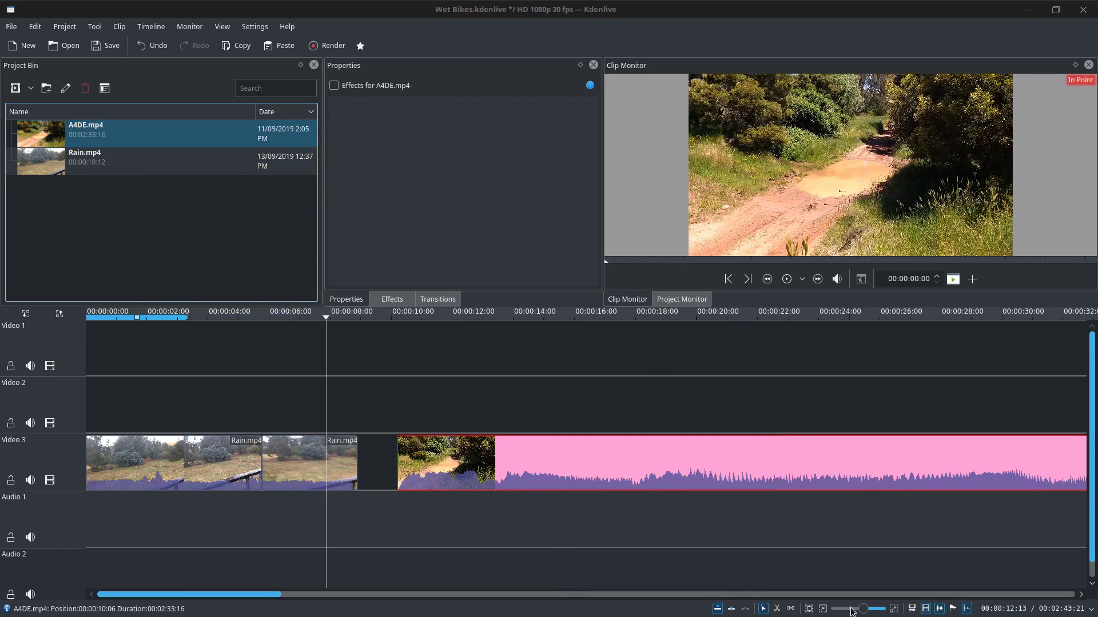
{"action": "left_click_drag", "start_coordinate": [851, 611], "coordinate": [846, 608]}
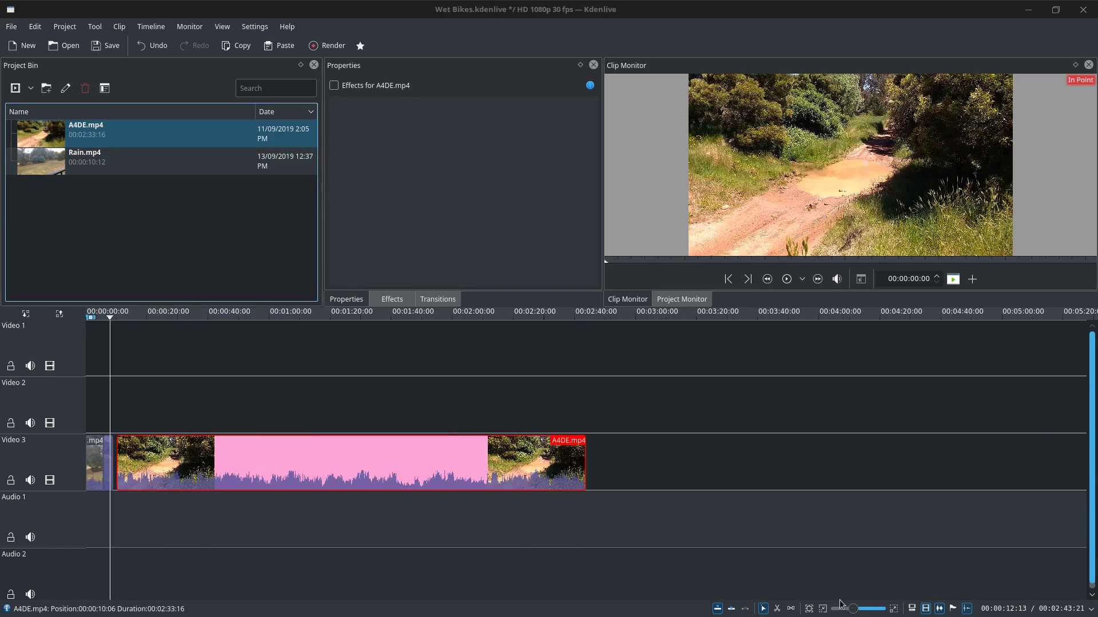
{"action": "left_click_drag", "start_coordinate": [461, 466], "coordinate": [446, 466]}
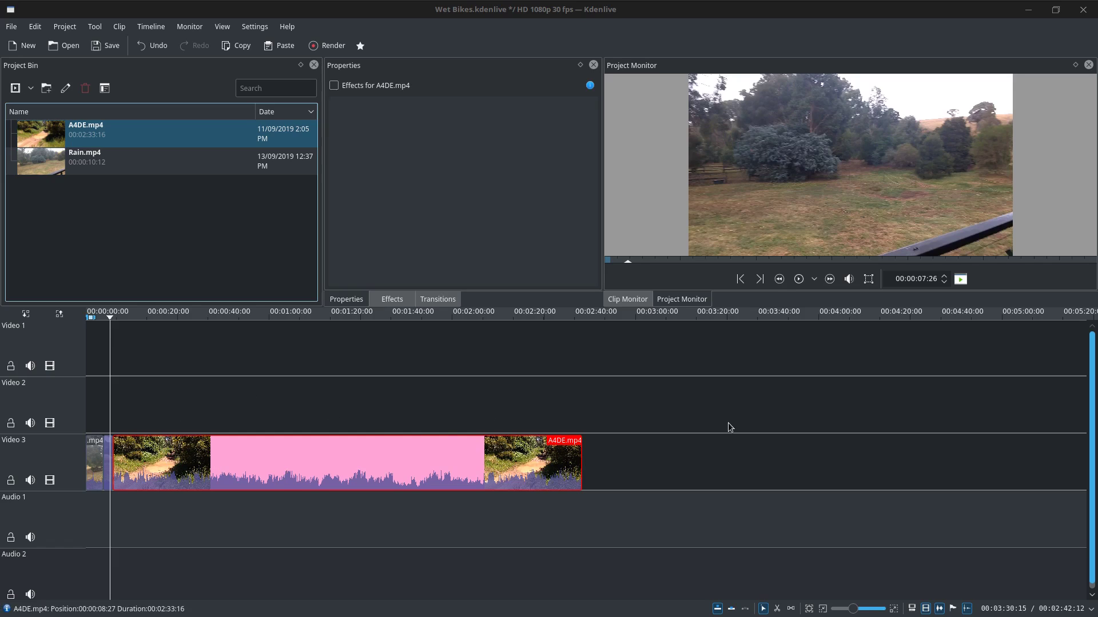
- Play and pause the project preview to watch the A4DE puddle jump
{"action": "mouse_move", "coordinate": [986, 5]}
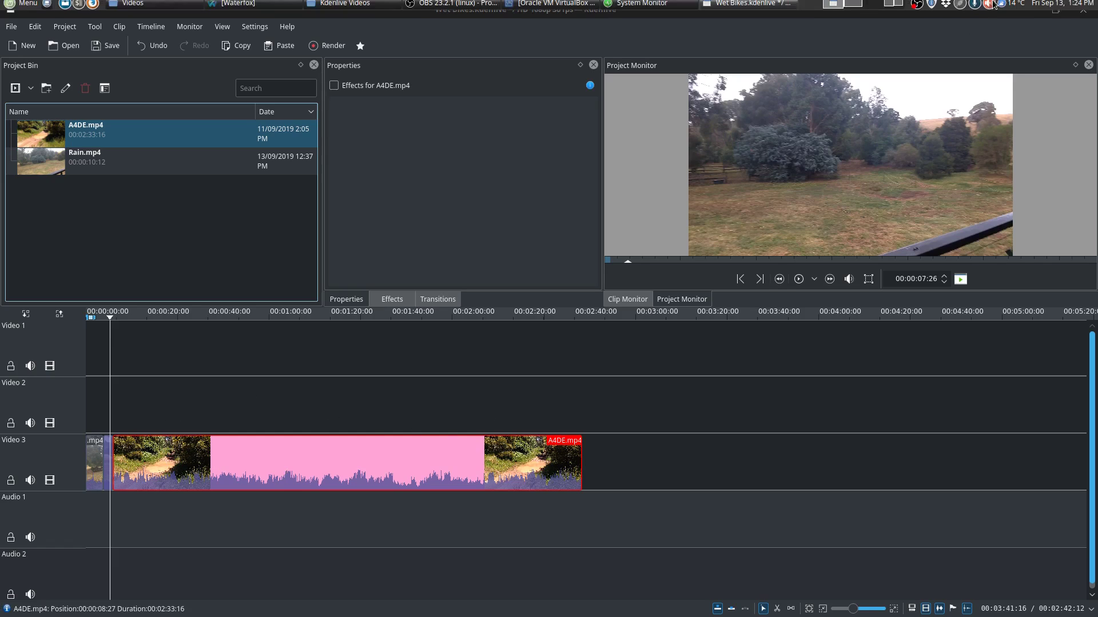
{"action": "left_click", "coordinate": [809, 140]}
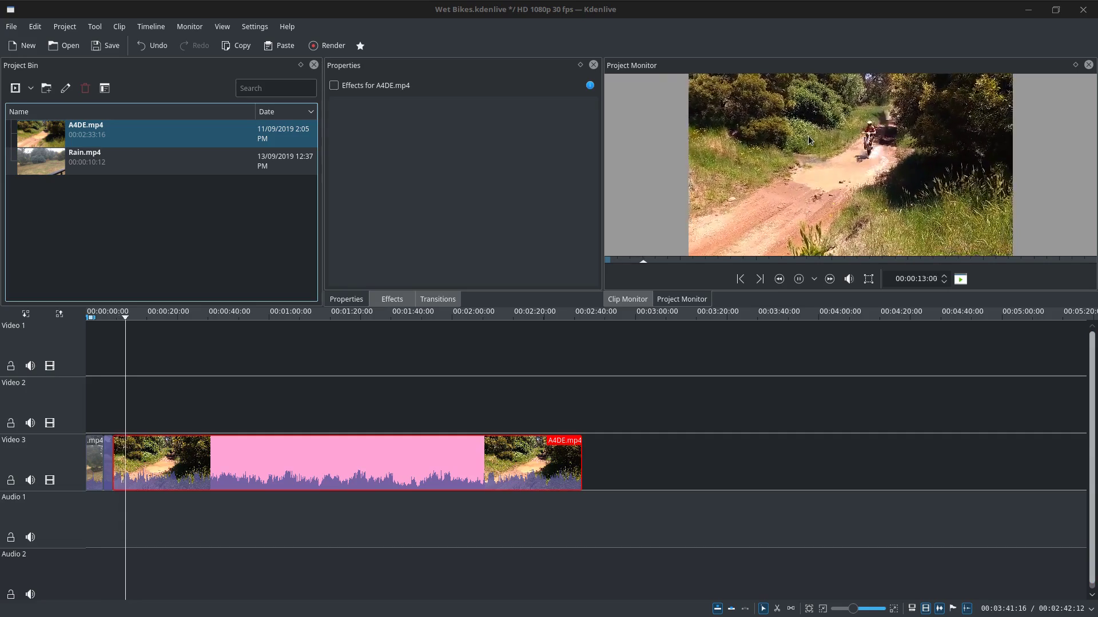
{"action": "left_click", "coordinate": [785, 178]}
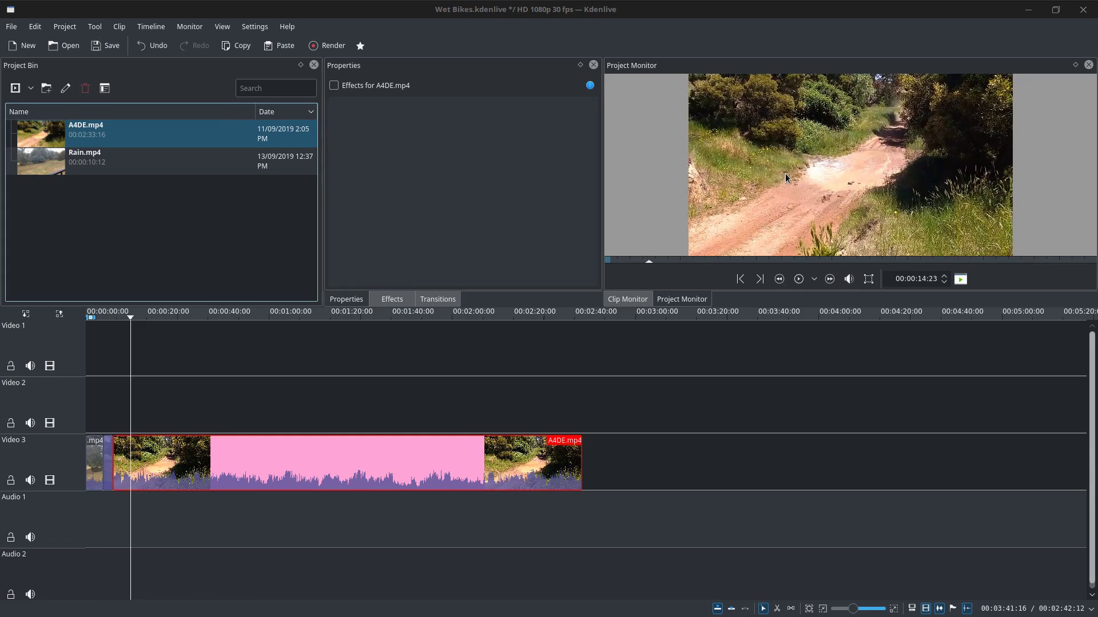
{"action": "left_click", "coordinate": [785, 177]}
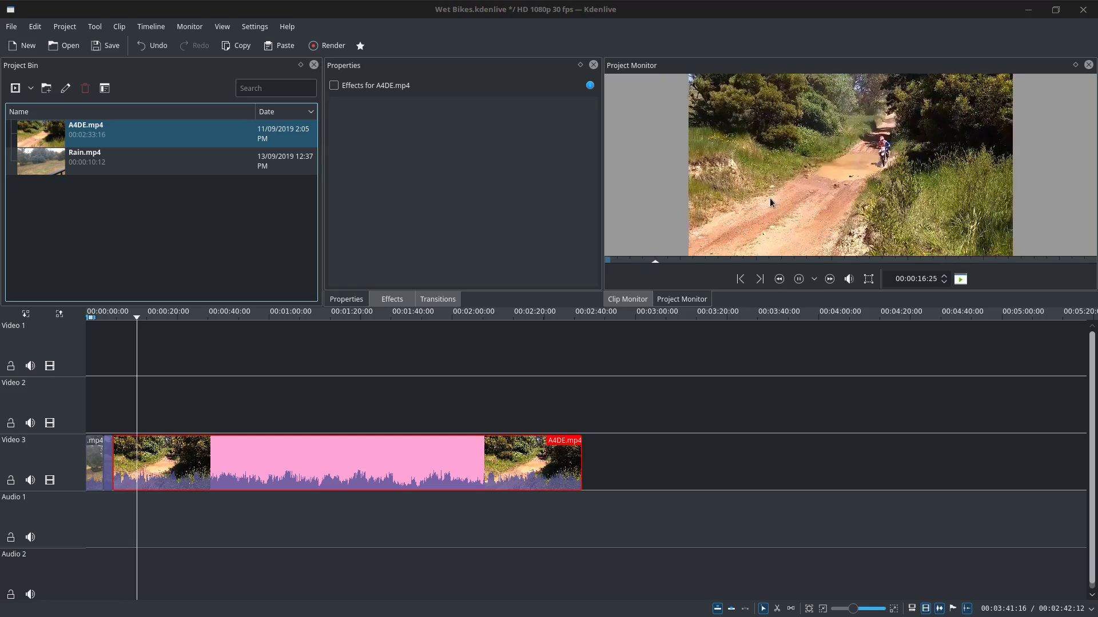
{"action": "left_click", "coordinate": [820, 192]}
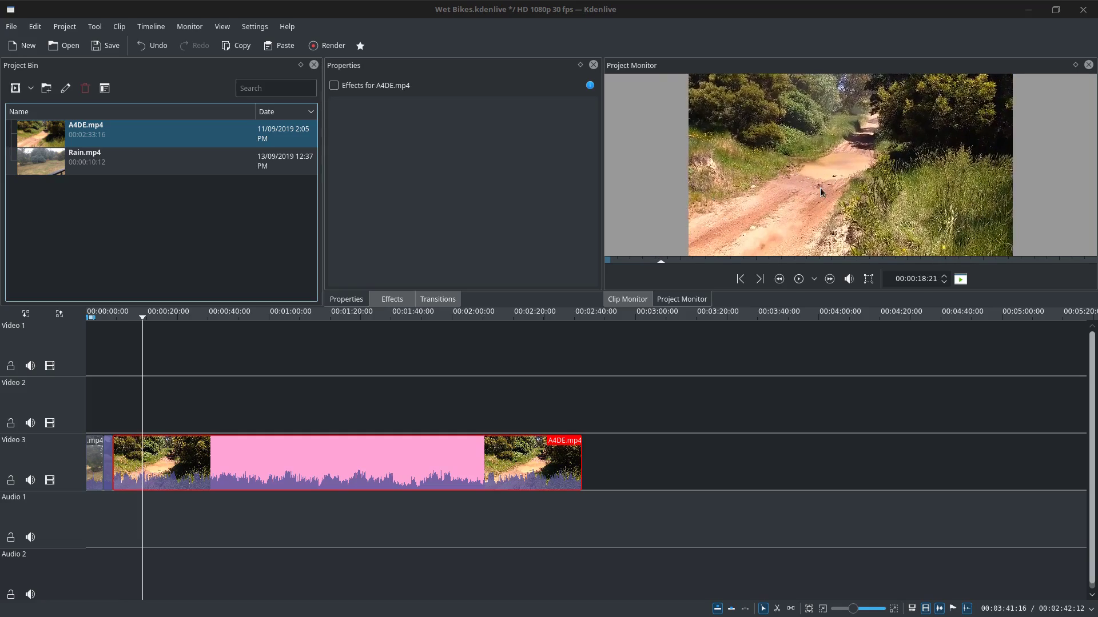
- Step the playhead frame by frame to 00:00:14:19, where the spray settles
{"action": "left_click", "coordinate": [138, 426]}
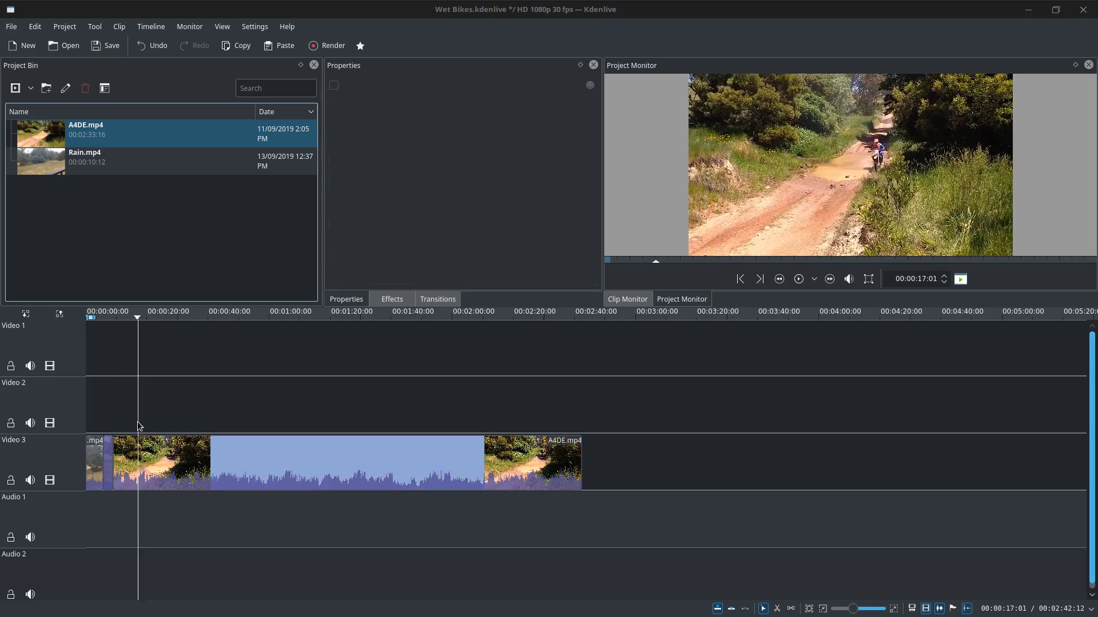
{"action": "left_click", "coordinate": [133, 426]}
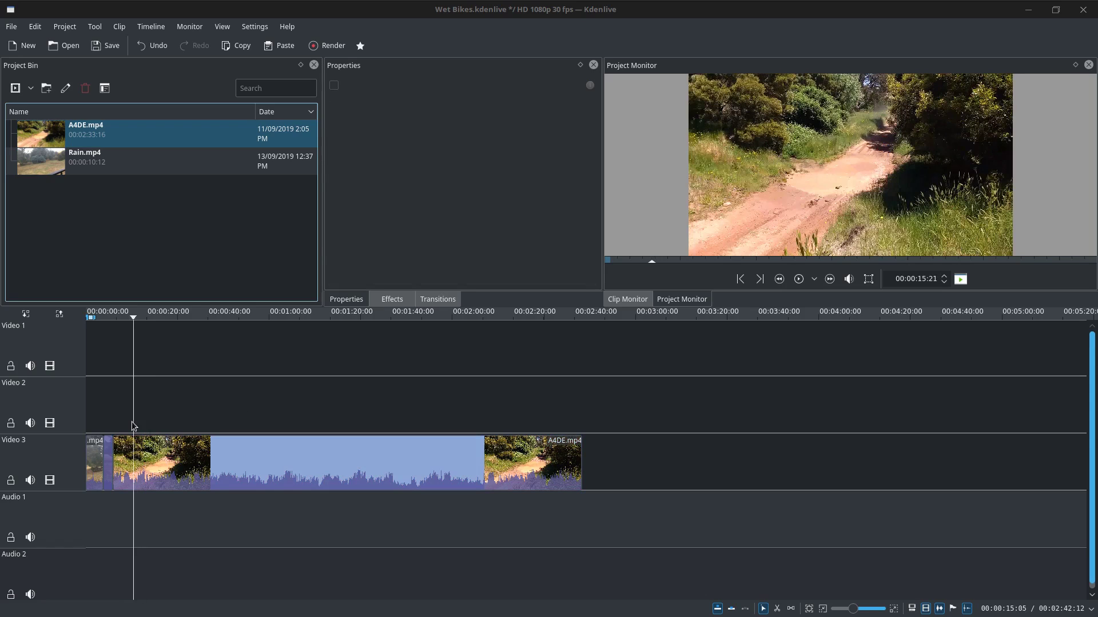
{"action": "left_click", "coordinate": [132, 424]}
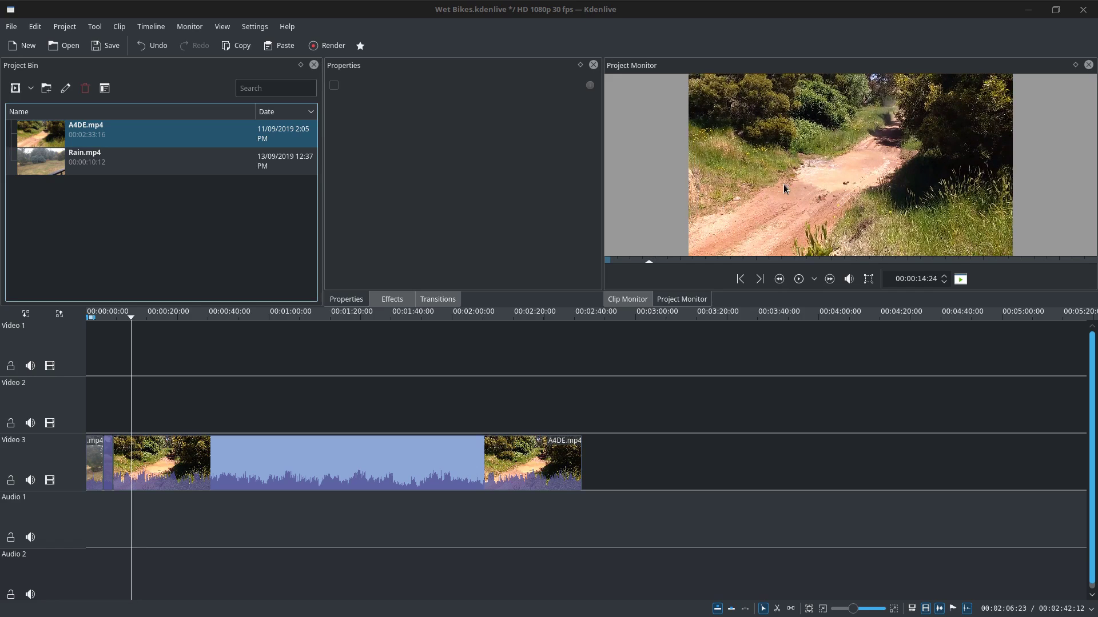
{"action": "scroll", "coordinate": [784, 184], "scroll_direction": "up", "scroll_amount": 10}
{"action": "scroll", "coordinate": [784, 189], "scroll_direction": "up", "scroll_amount": 14}
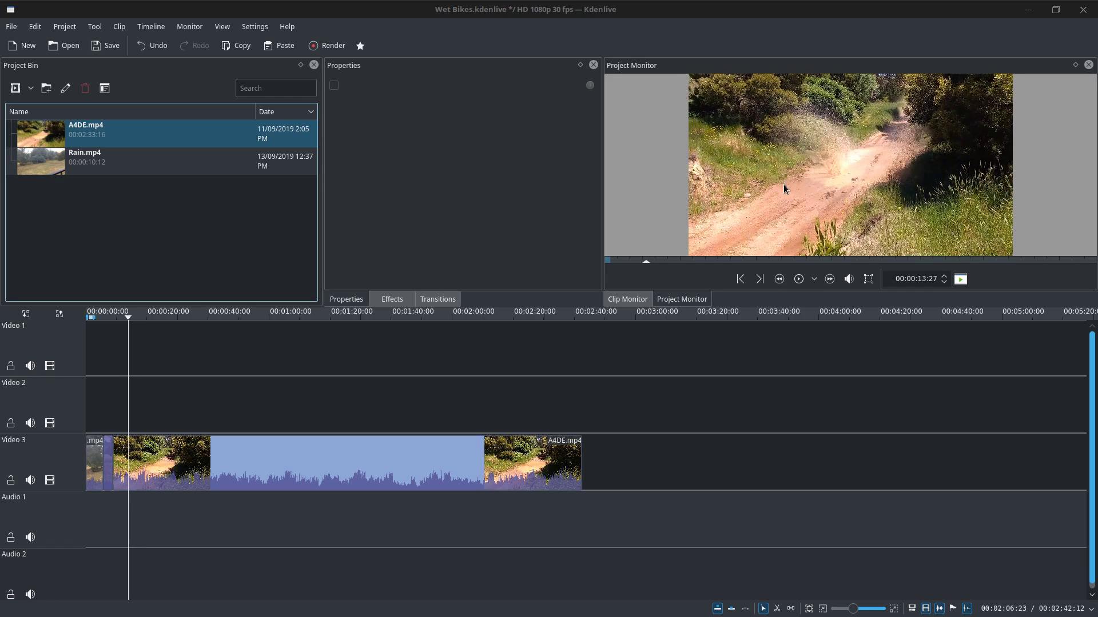
{"action": "scroll", "coordinate": [785, 189], "scroll_direction": "up", "scroll_amount": 2}
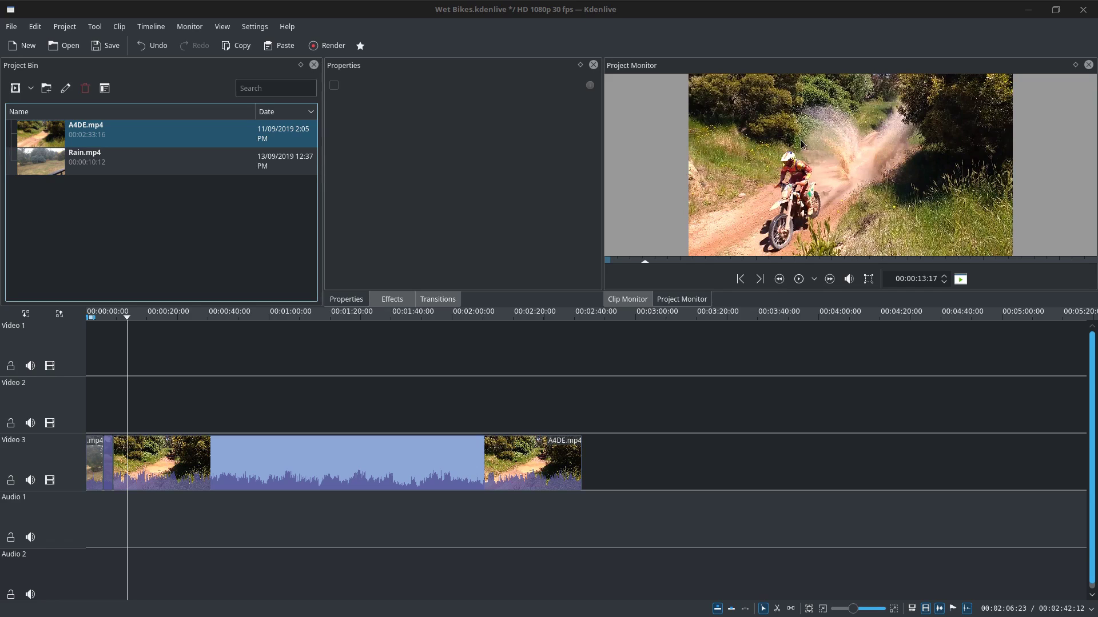
{"action": "scroll", "coordinate": [803, 153], "scroll_direction": "up", "scroll_amount": 7}
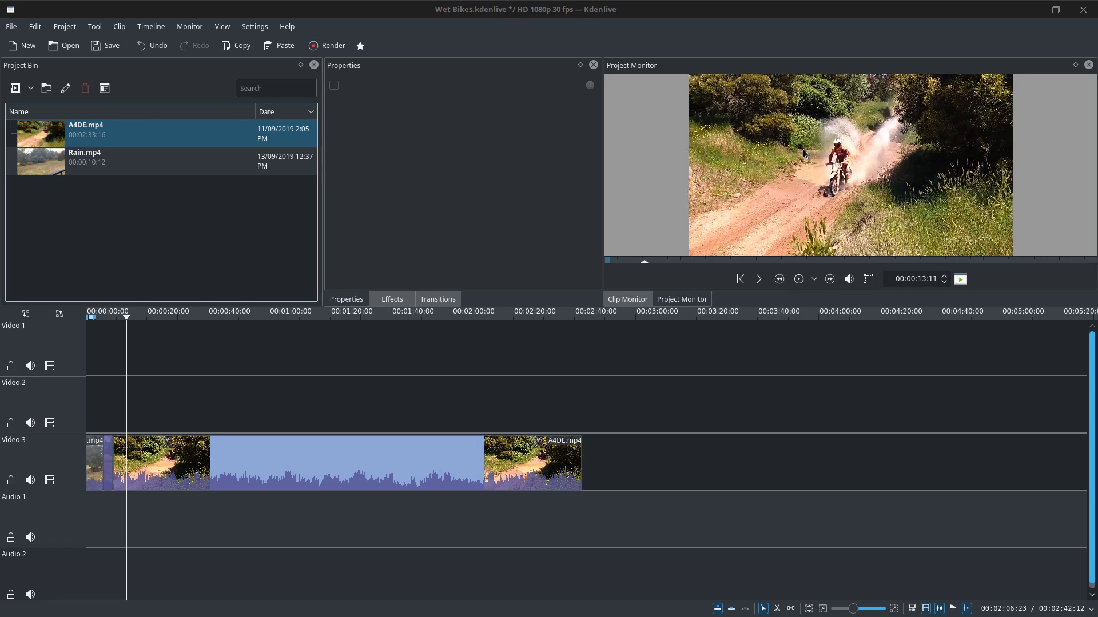
{"action": "scroll", "coordinate": [803, 151], "scroll_direction": "up", "scroll_amount": 2}
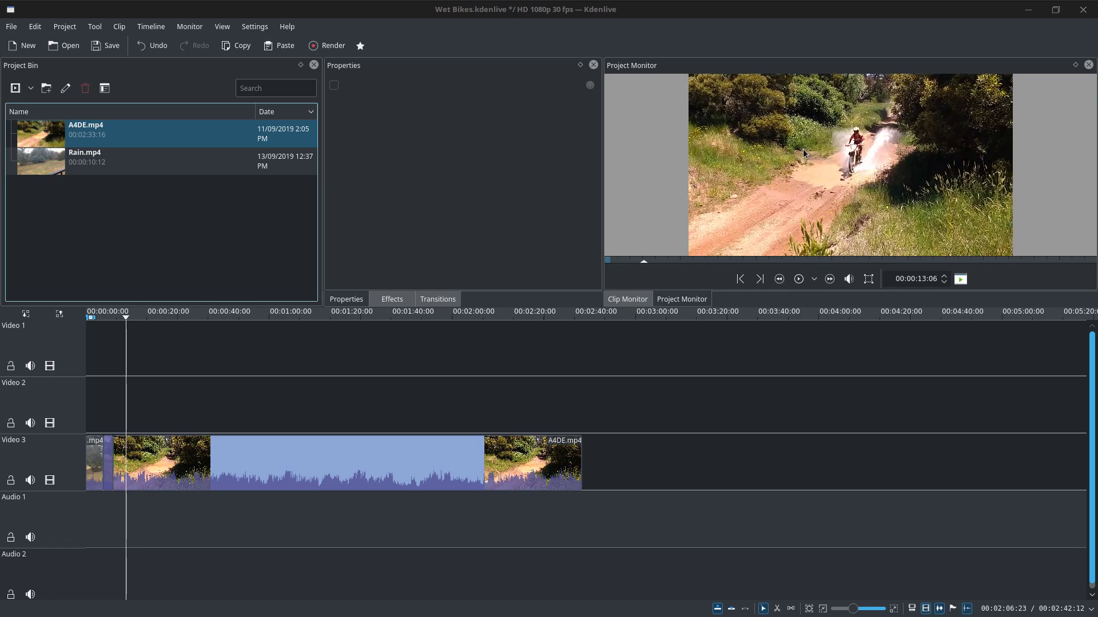
{"action": "scroll", "coordinate": [803, 148], "scroll_direction": "down", "scroll_amount": 4}
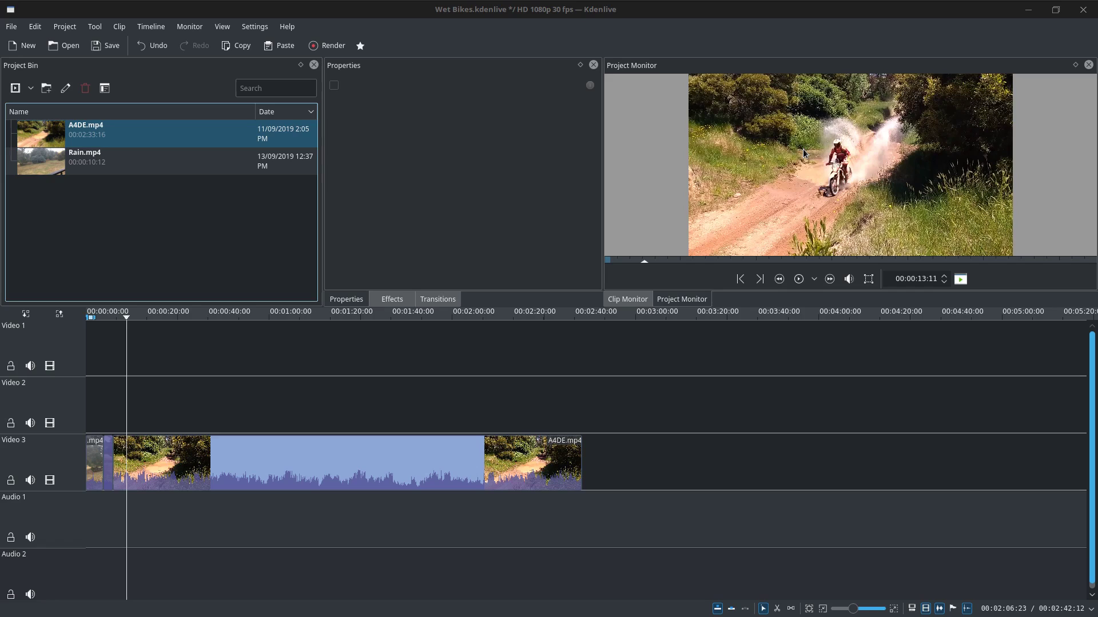
{"action": "scroll", "coordinate": [802, 149], "scroll_direction": "down", "scroll_amount": 5}
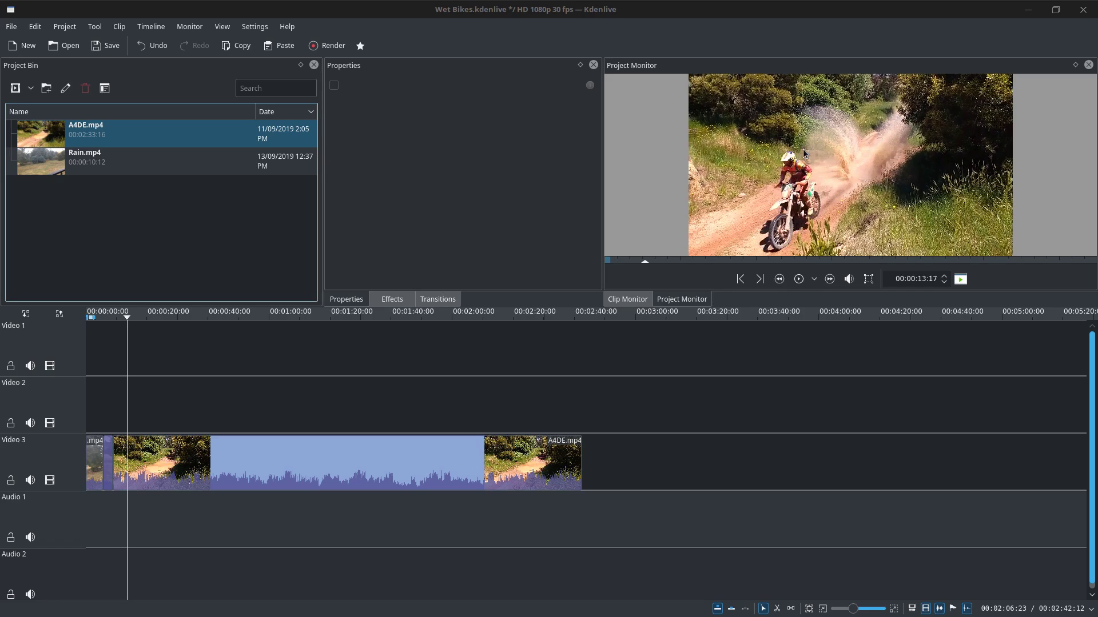
{"action": "scroll", "coordinate": [803, 149], "scroll_direction": "down", "scroll_amount": 8}
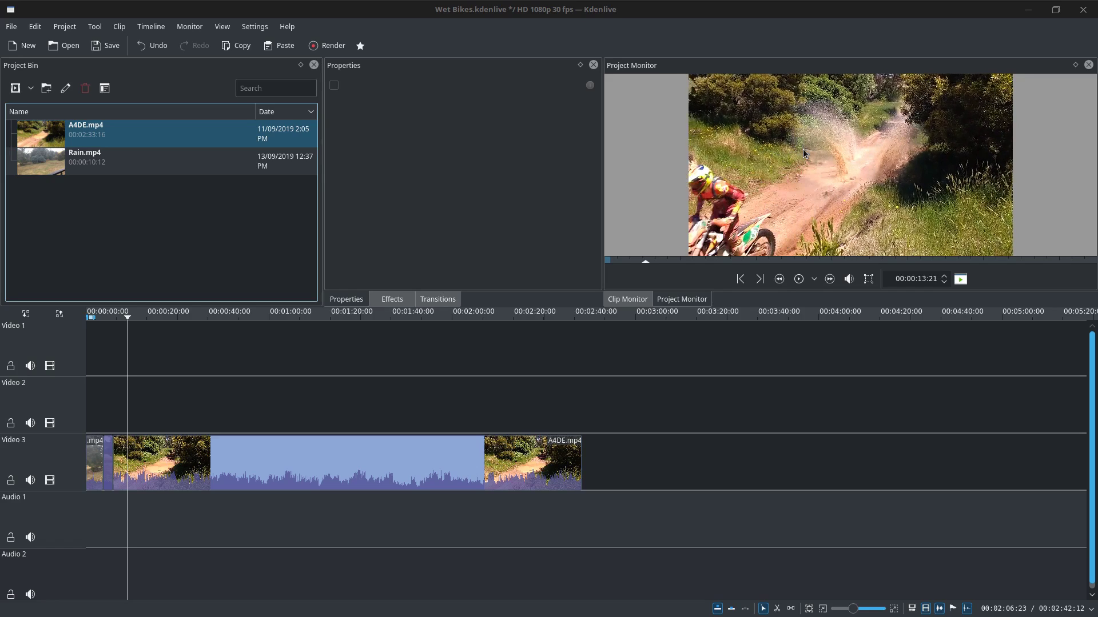
{"action": "scroll", "coordinate": [803, 149], "scroll_direction": "down", "scroll_amount": 10}
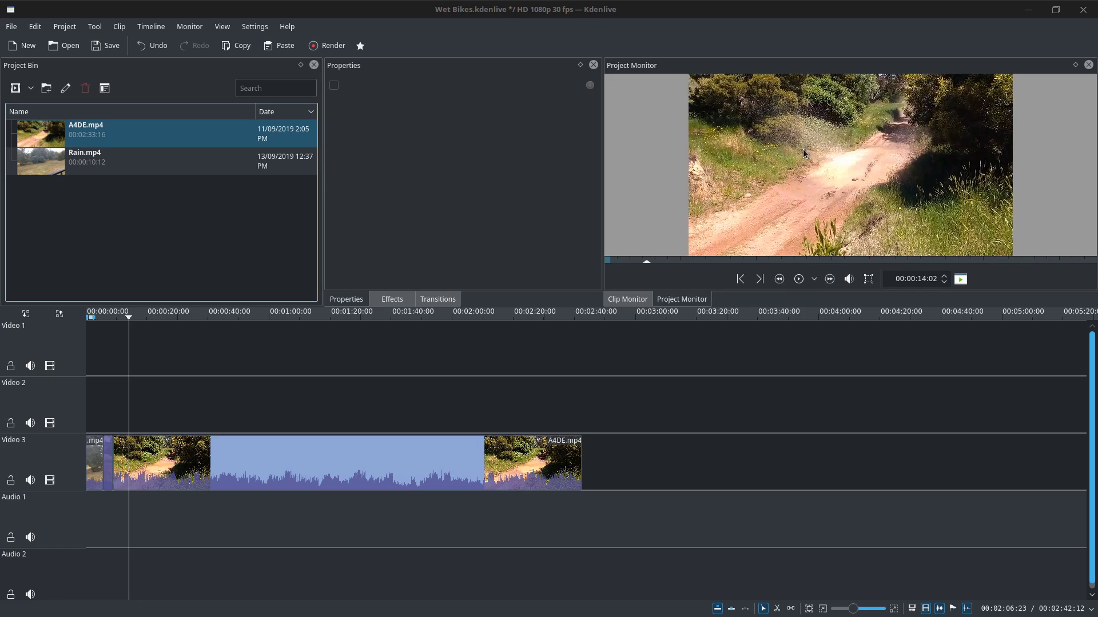
{"action": "scroll", "coordinate": [803, 148], "scroll_direction": "down", "scroll_amount": 4}
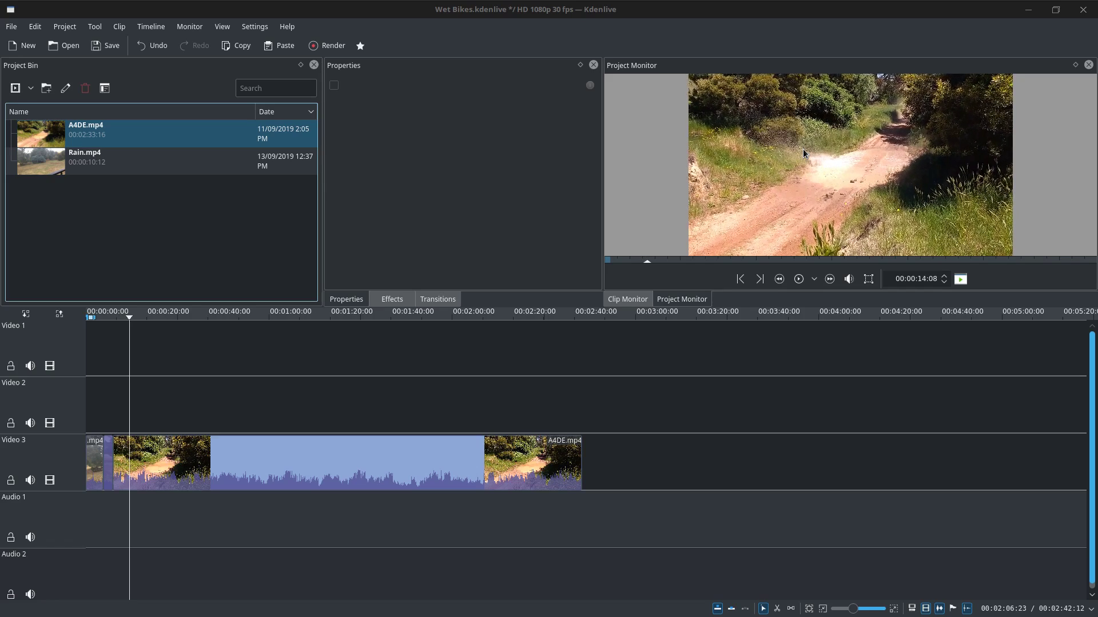
{"action": "scroll", "coordinate": [803, 148], "scroll_direction": "down", "scroll_amount": 6}
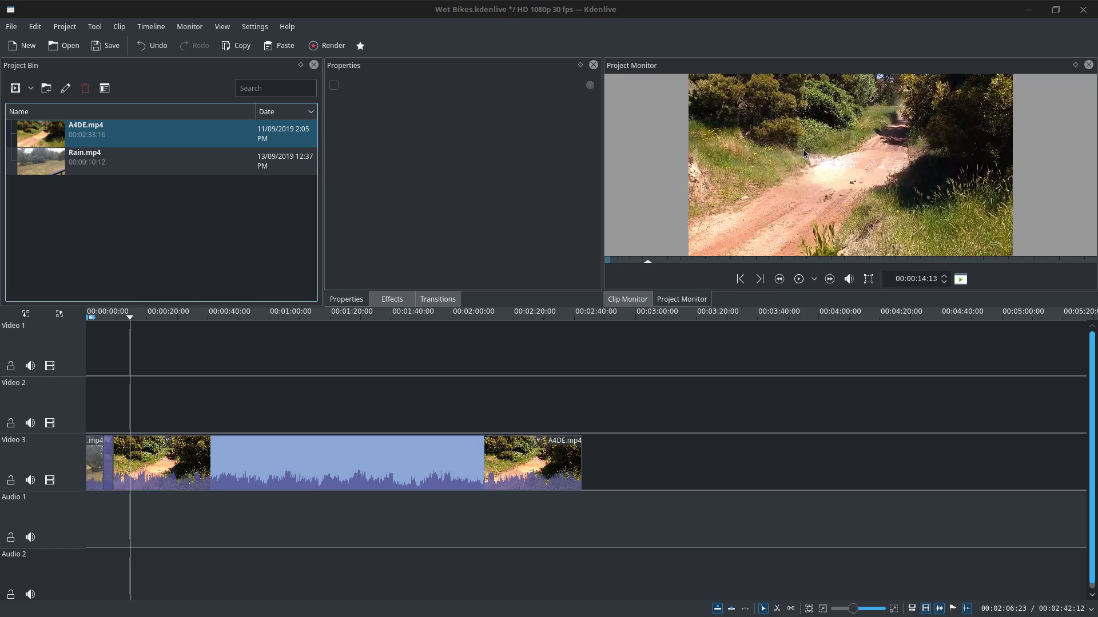
{"action": "scroll", "coordinate": [803, 149], "scroll_direction": "down", "scroll_amount": 4}
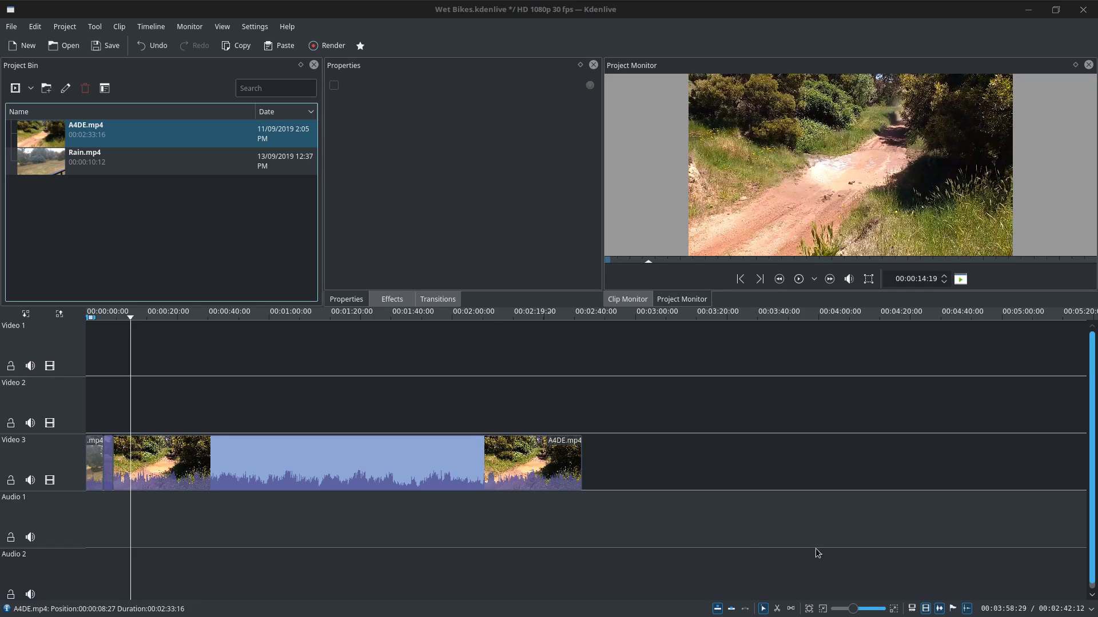
- Cut A4DE.mp4 at the playhead and delete the tail, leaving the project at 00:00:14:18
{"action": "left_click", "coordinate": [858, 609]}
{"action": "scroll", "coordinate": [857, 609], "scroll_direction": "up", "scroll_amount": 2}
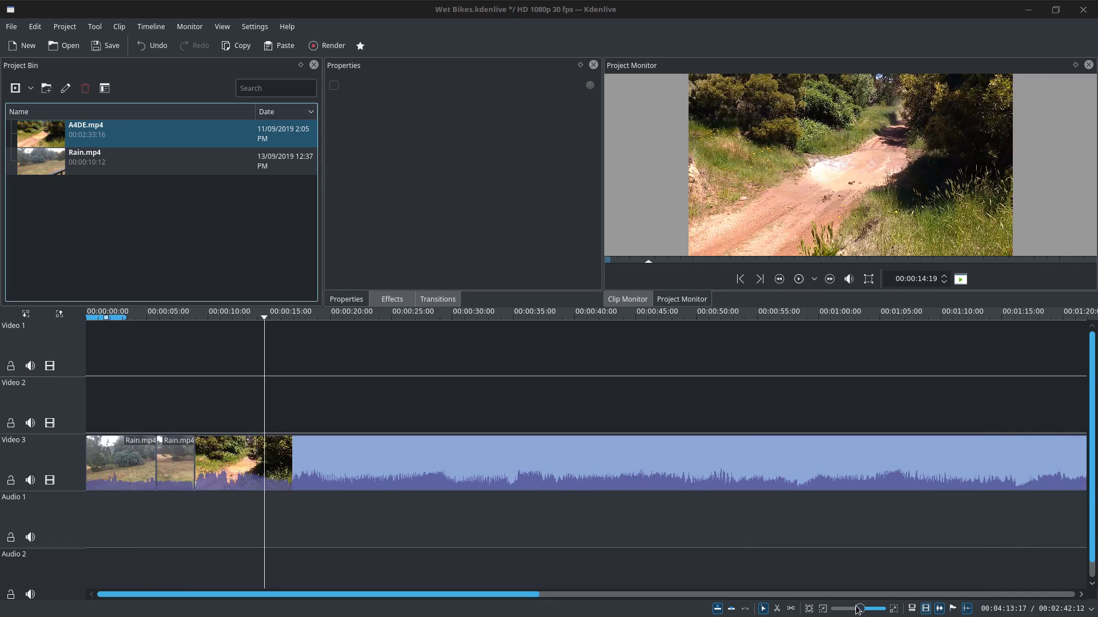
{"action": "scroll", "coordinate": [857, 609], "scroll_direction": "up", "scroll_amount": 1}
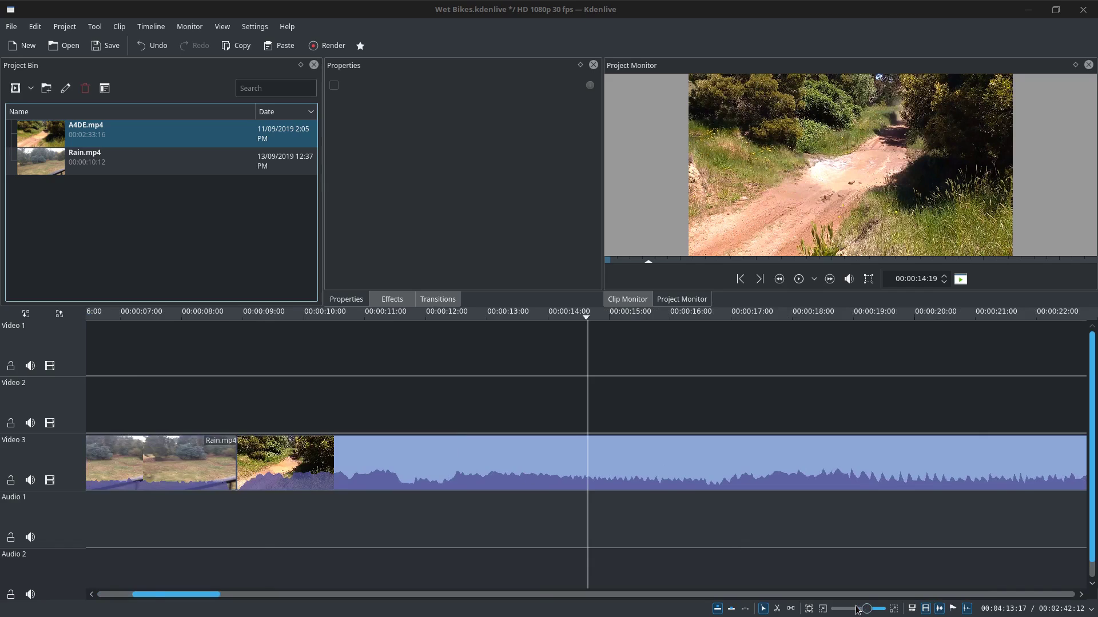
{"action": "scroll", "coordinate": [857, 608], "scroll_direction": "up", "scroll_amount": 1}
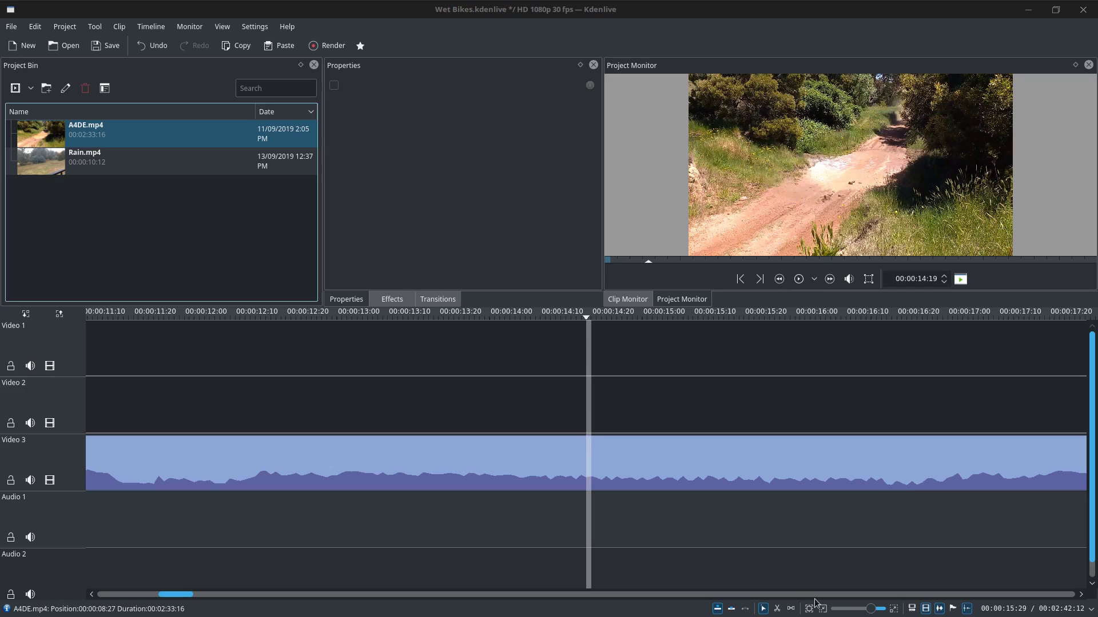
{"action": "scroll", "coordinate": [869, 611], "scroll_direction": "up", "scroll_amount": 2}
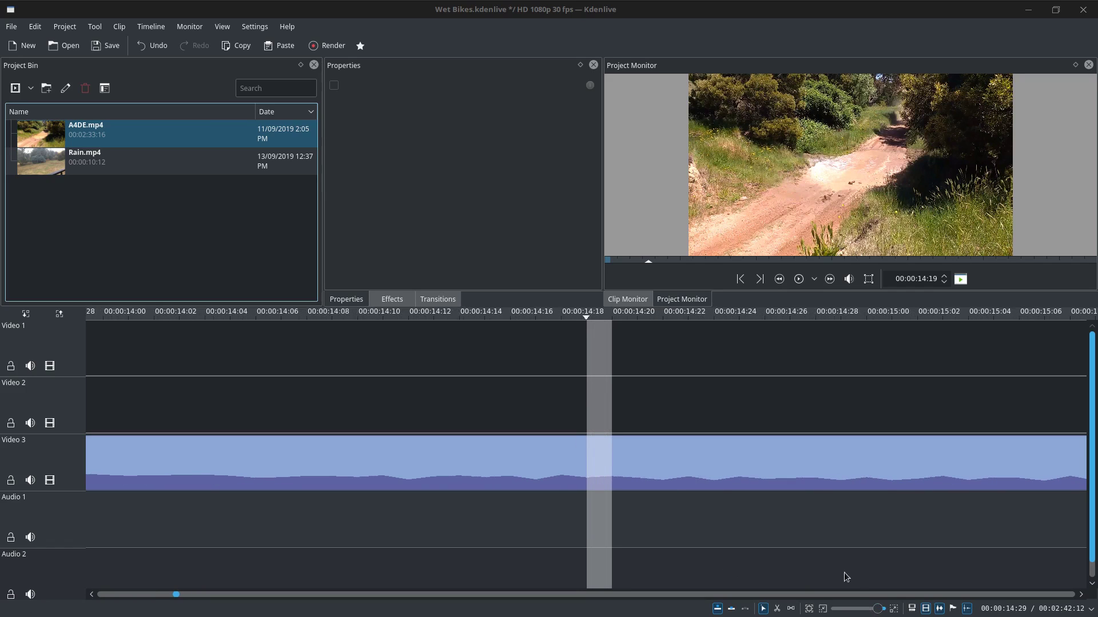
{"action": "key", "text": "x"}
{"action": "left_click", "coordinate": [600, 475]}
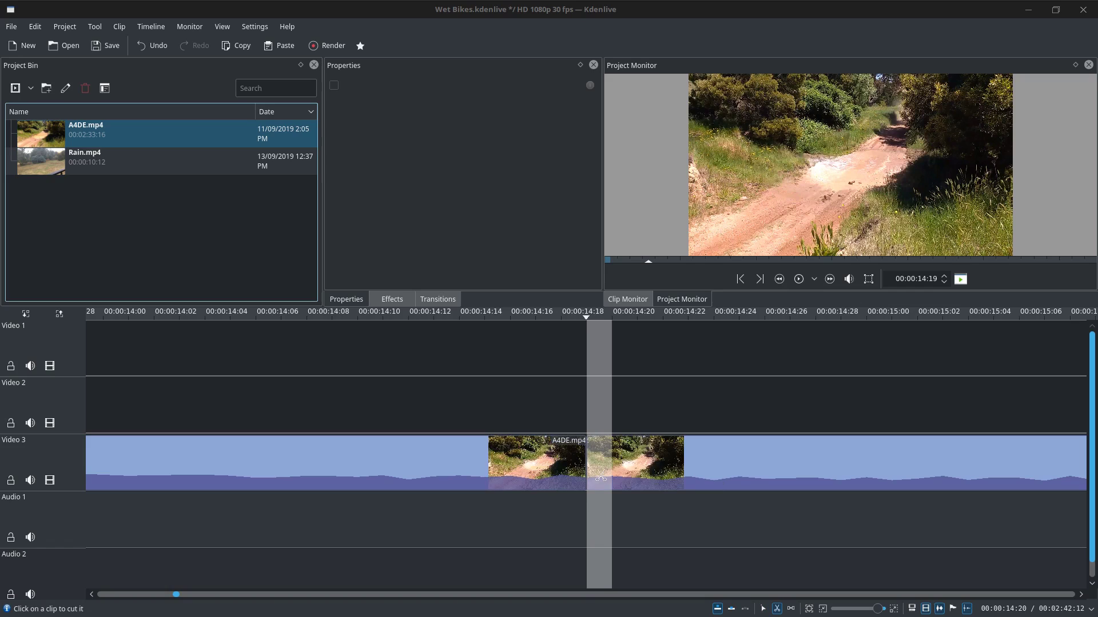
{"action": "key", "text": "s"}
{"action": "left_click", "coordinate": [786, 456]}
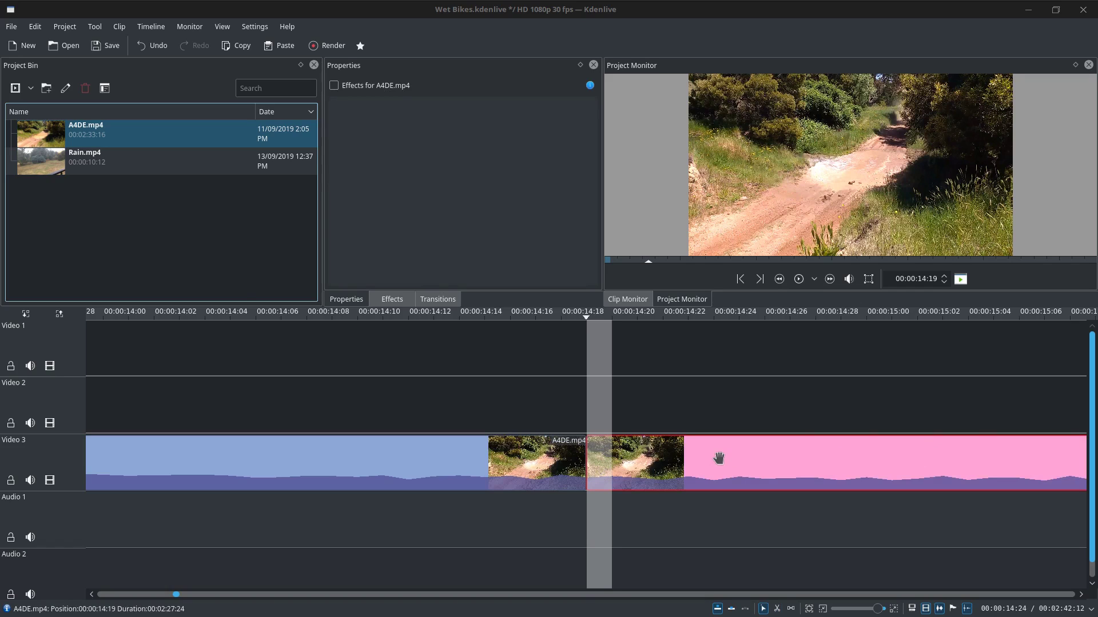
{"action": "key", "text": "Delete"}
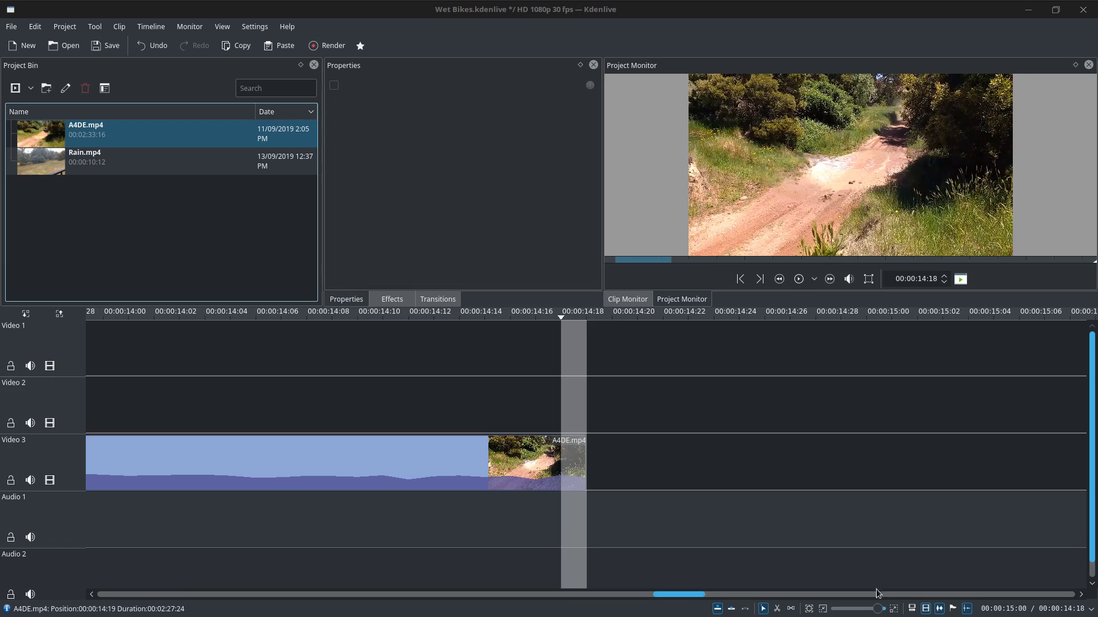
{"action": "scroll", "coordinate": [867, 610], "scroll_direction": "down", "scroll_amount": 3}
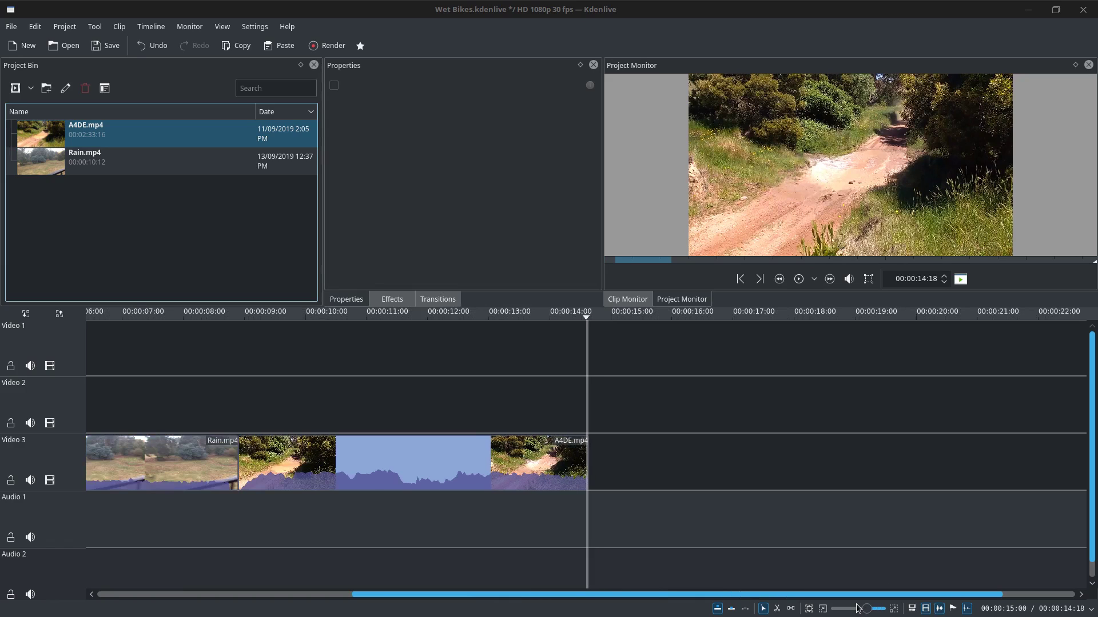
- Delete the first Rain piece, butt Rain.mp4 and A4DE.mp4 together from 00:00, and rewind the playhead
{"action": "scroll", "coordinate": [858, 609], "scroll_direction": "down", "scroll_amount": 1}
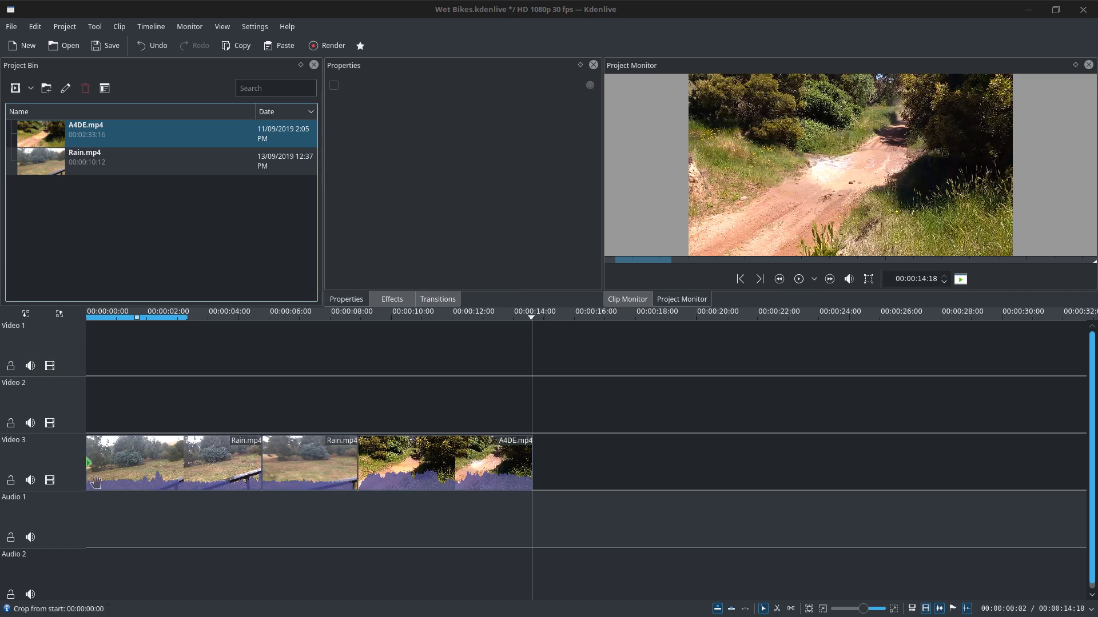
{"action": "left_click", "coordinate": [147, 468]}
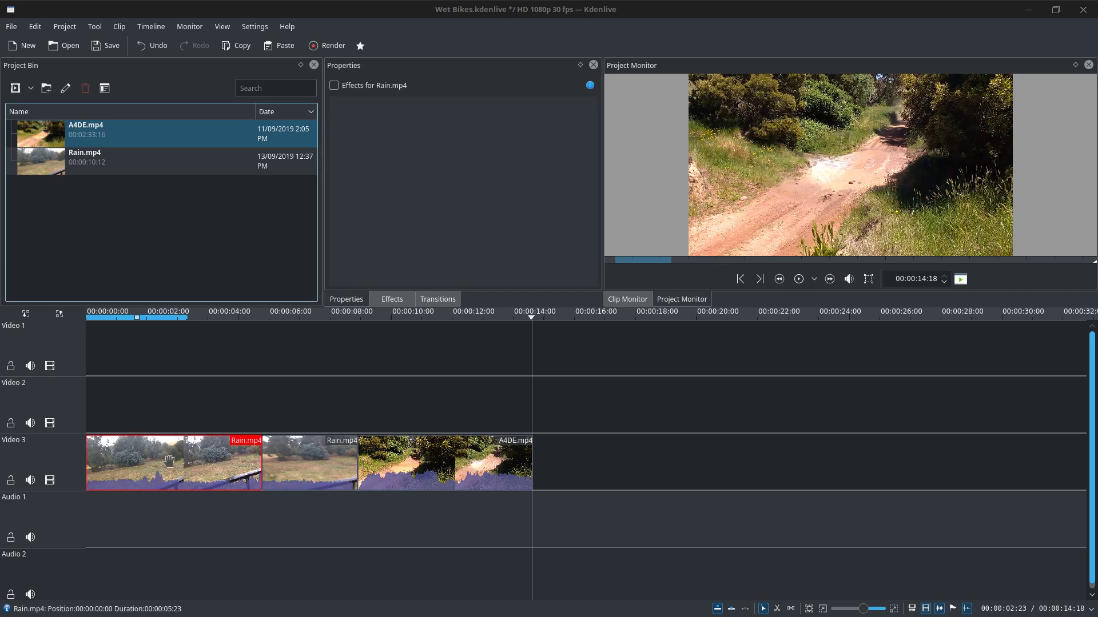
{"action": "key", "text": "Delete"}
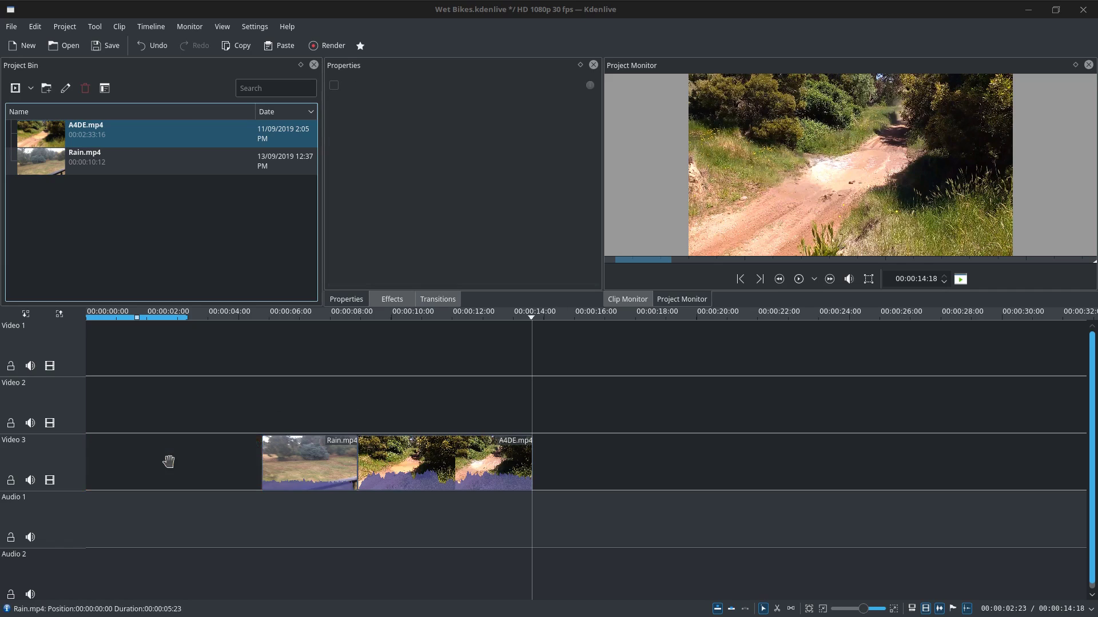
{"action": "left_click_drag", "start_coordinate": [312, 466], "coordinate": [132, 466]}
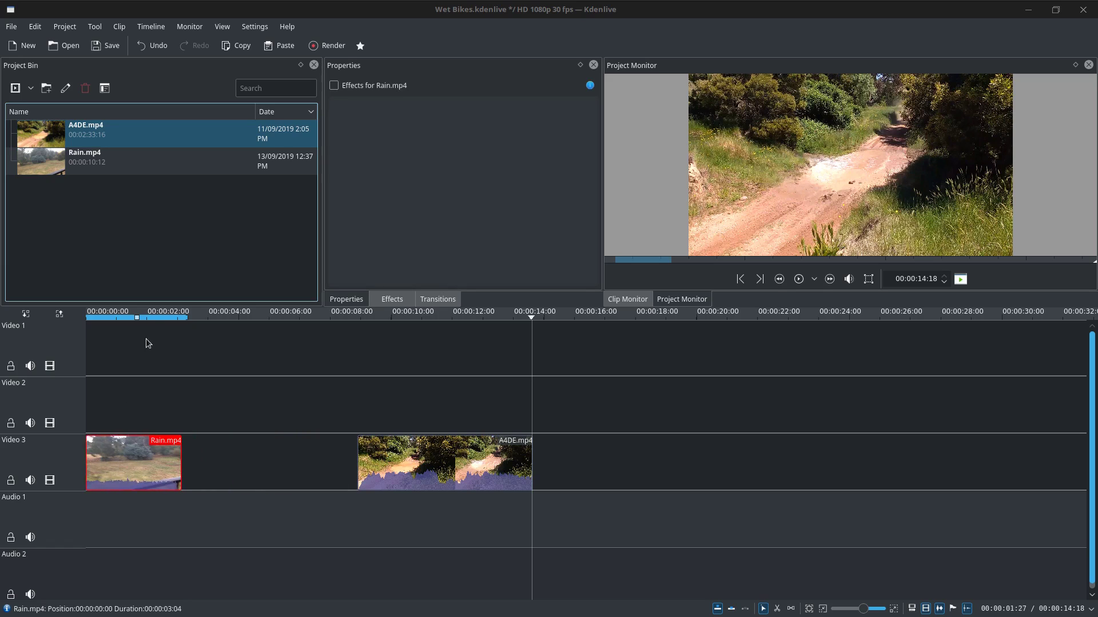
{"action": "left_click_drag", "start_coordinate": [461, 460], "coordinate": [271, 451]}
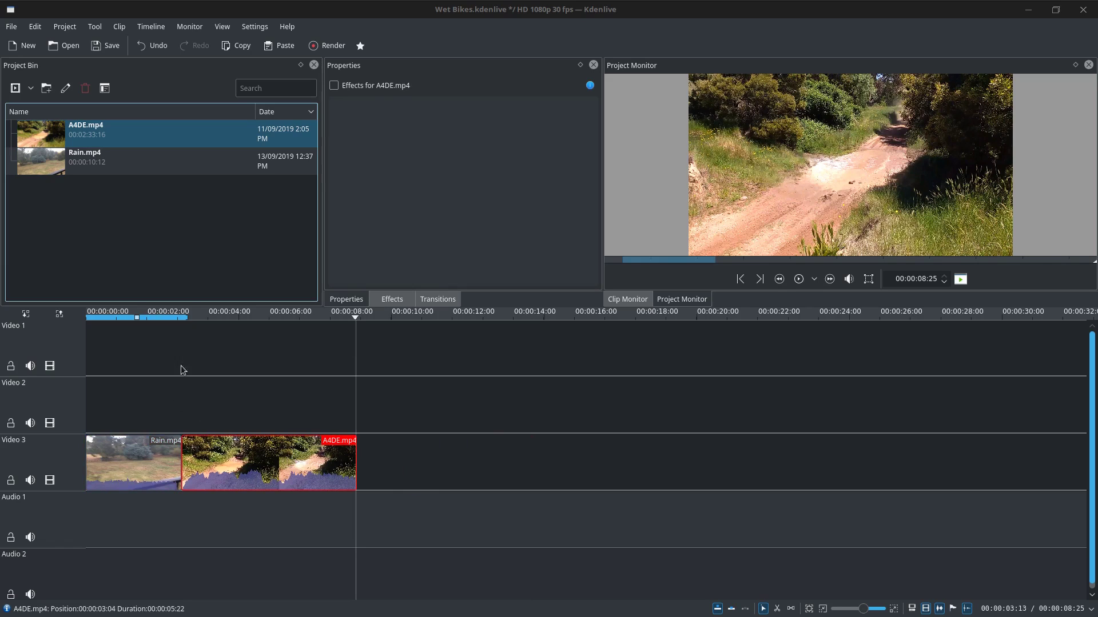
{"action": "left_click_drag", "start_coordinate": [95, 353], "coordinate": [82, 353]}
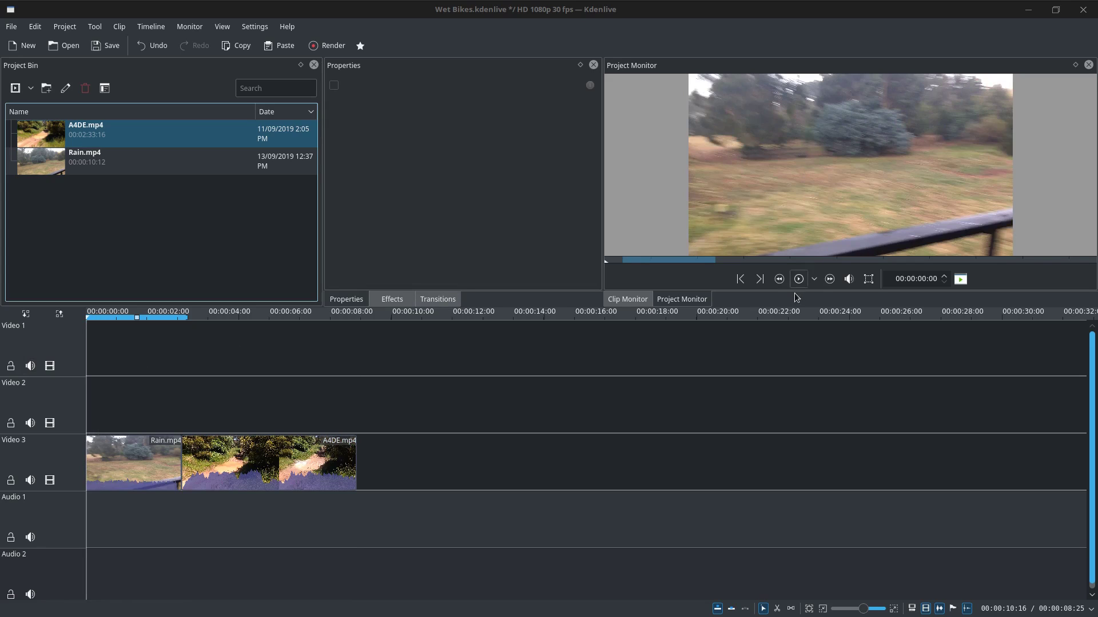
- Play the 00:00:08:25 Rain-then-A4DE sequence from the start, then undo the last action
{"action": "left_click", "coordinate": [799, 279]}
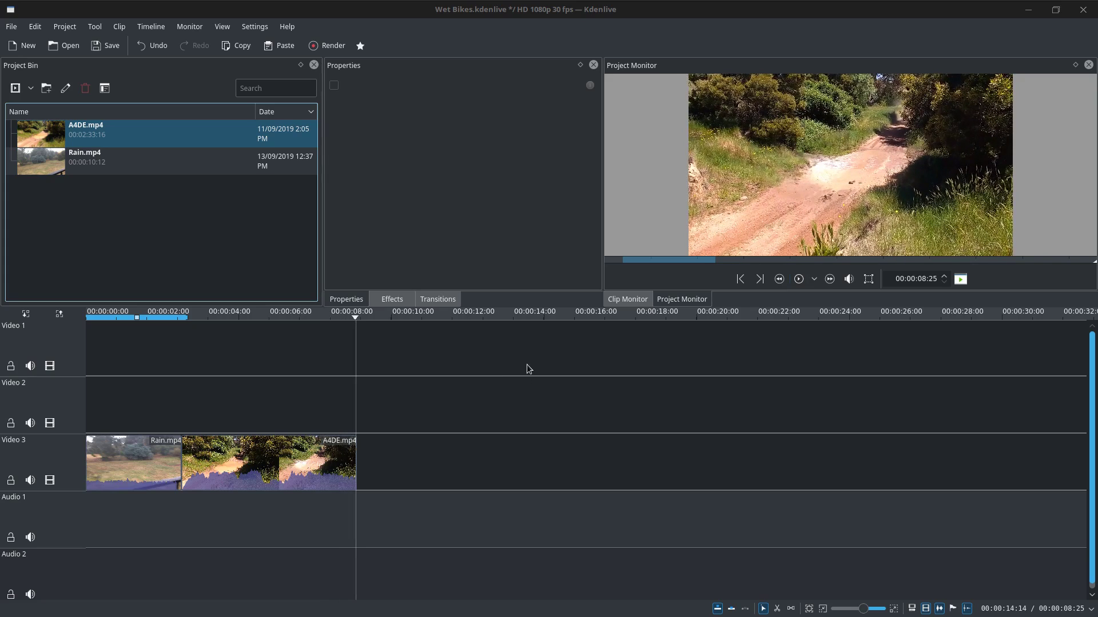
{"action": "key", "text": "ctrl+z"}
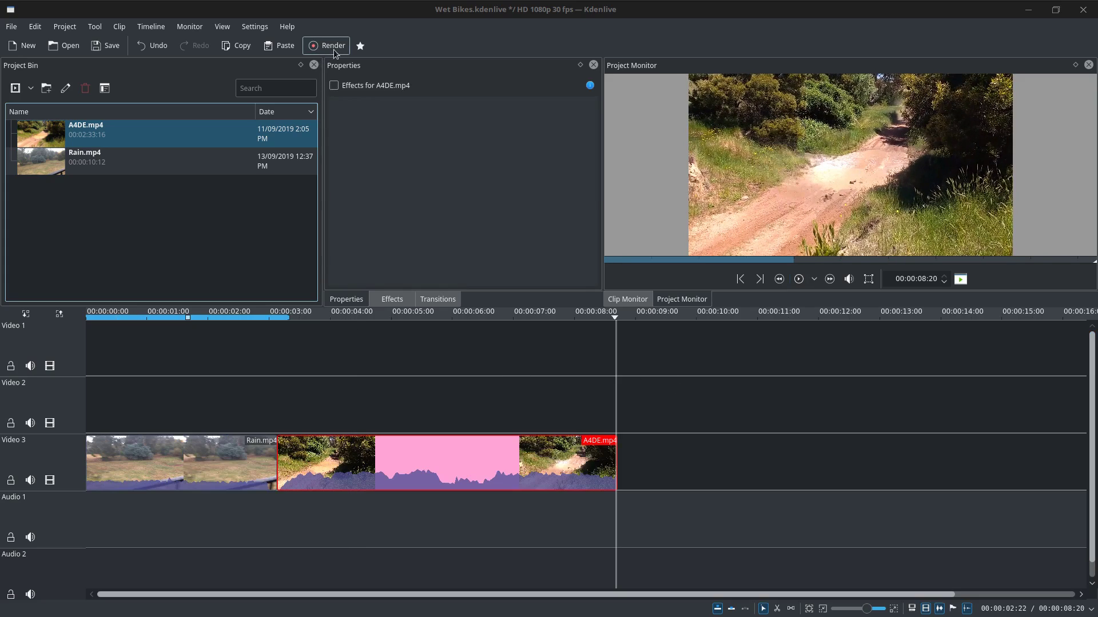
- Render the project as MP4 H.264/AAC with the output file renamed to Wetbikes
{"action": "left_click", "coordinate": [332, 50]}
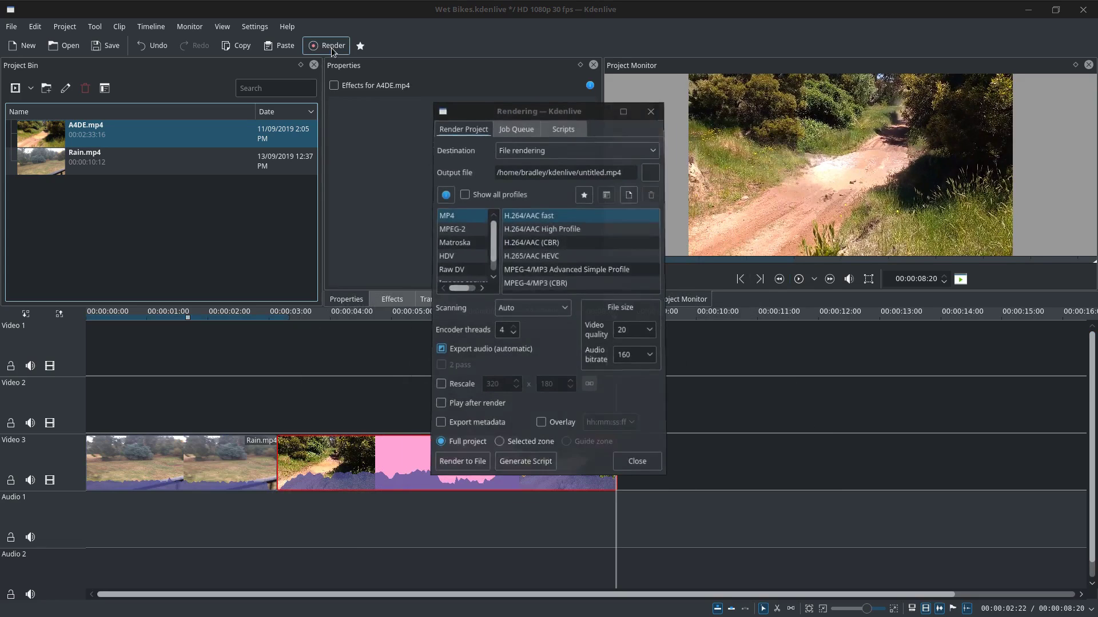
{"action": "double_click", "coordinate": [575, 176]}
{"action": "type", "text": "Wet"}
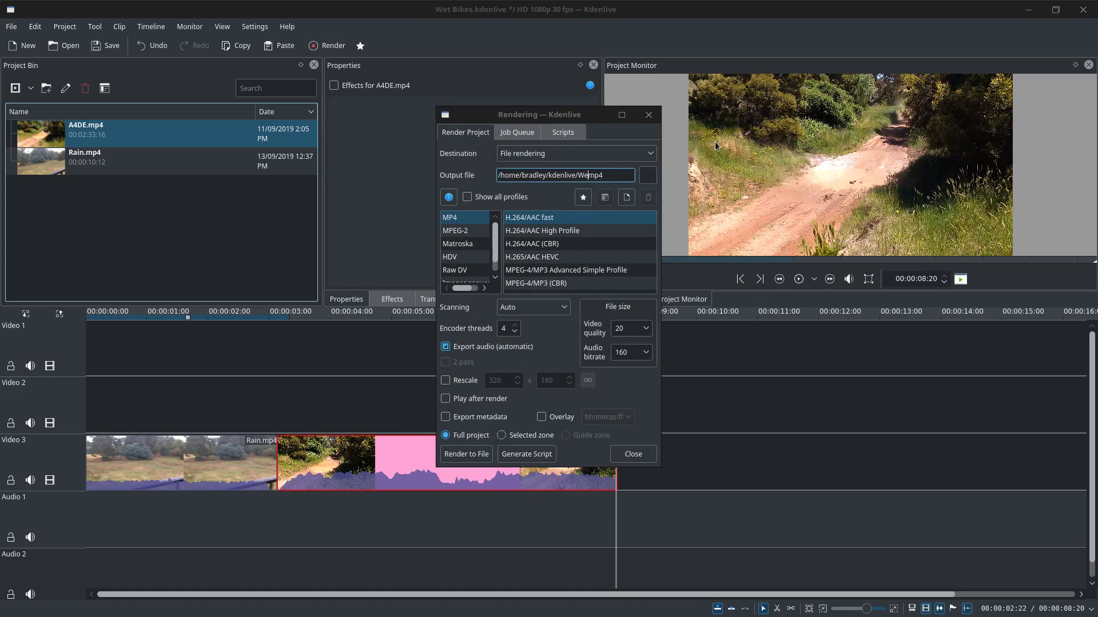
{"action": "type", "text": "bikes"}
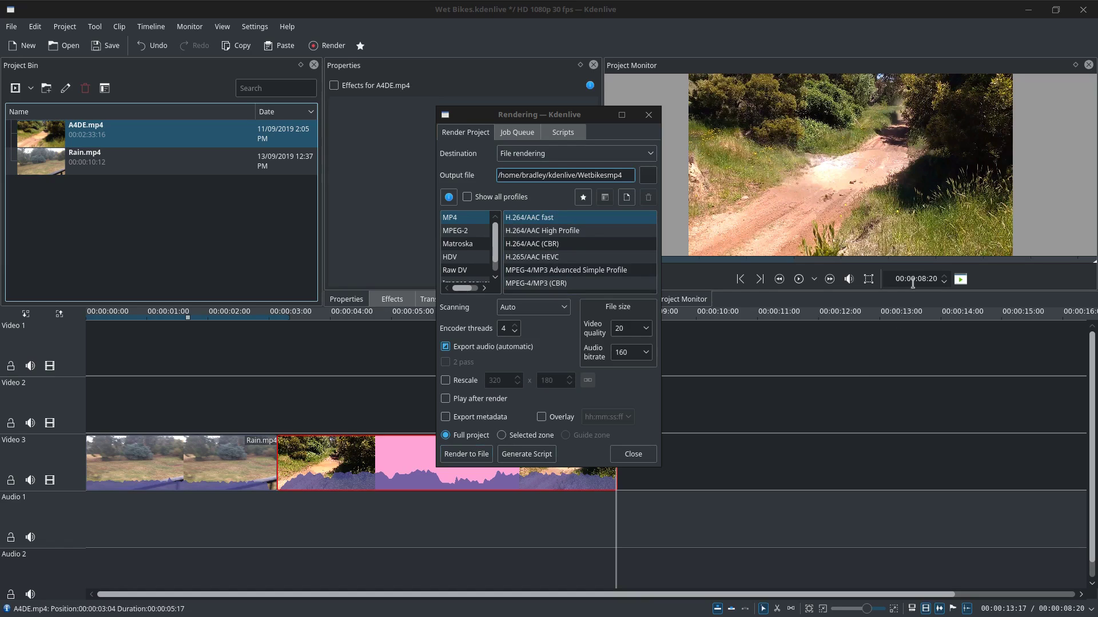
{"action": "left_click", "coordinate": [464, 454]}
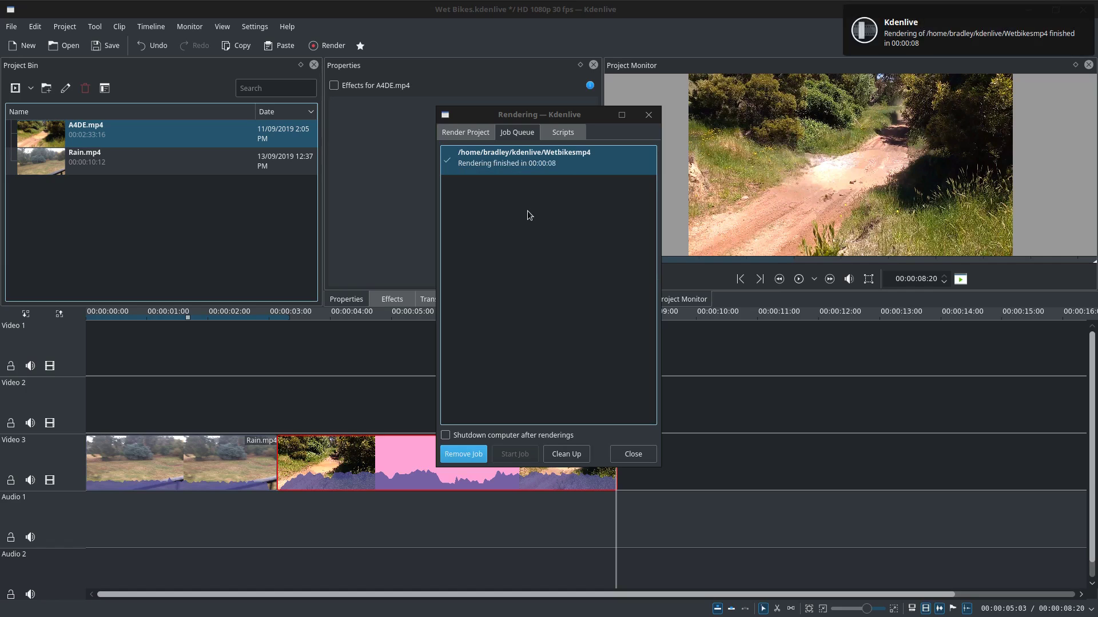
- Close the finished Rendering window, leaving an empty untitled HD 1080p 25 fps project
{"action": "left_click", "coordinate": [633, 453]}
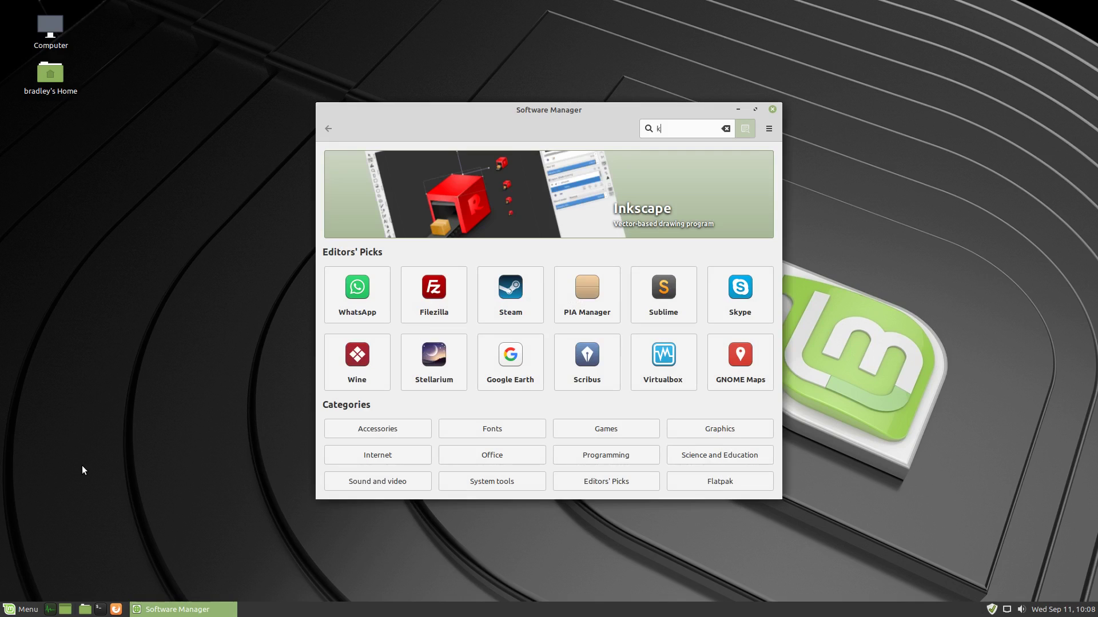
{"action": "type", "text": "den"}
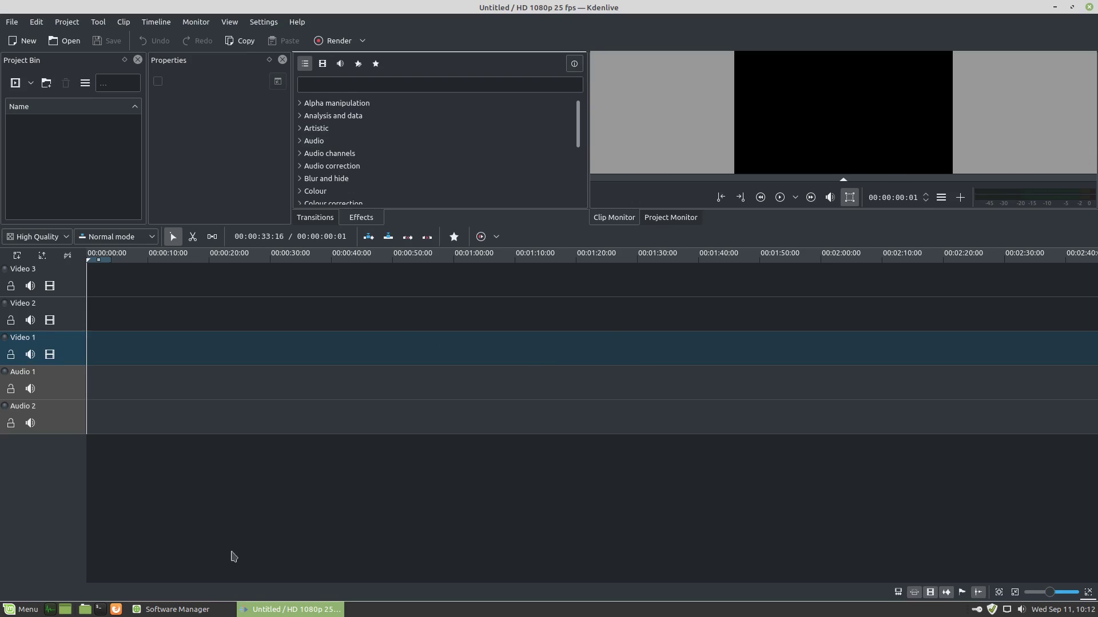
- Drag the splitter above the timeline down to resize the workspace layout
{"action": "left_click_drag", "start_coordinate": [568, 227], "coordinate": [568, 366]}
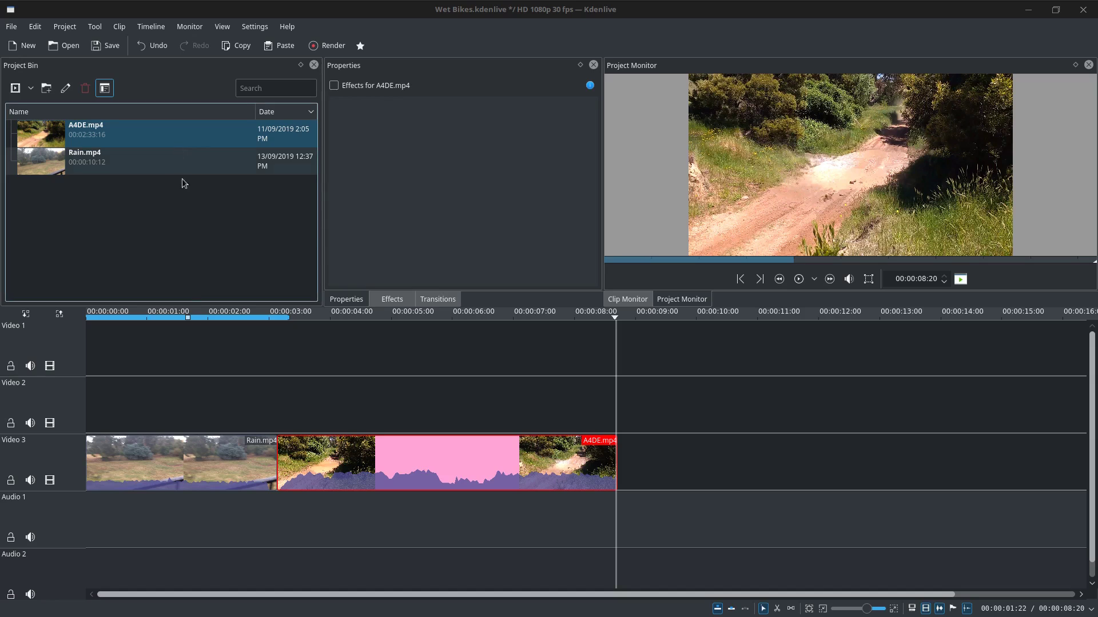